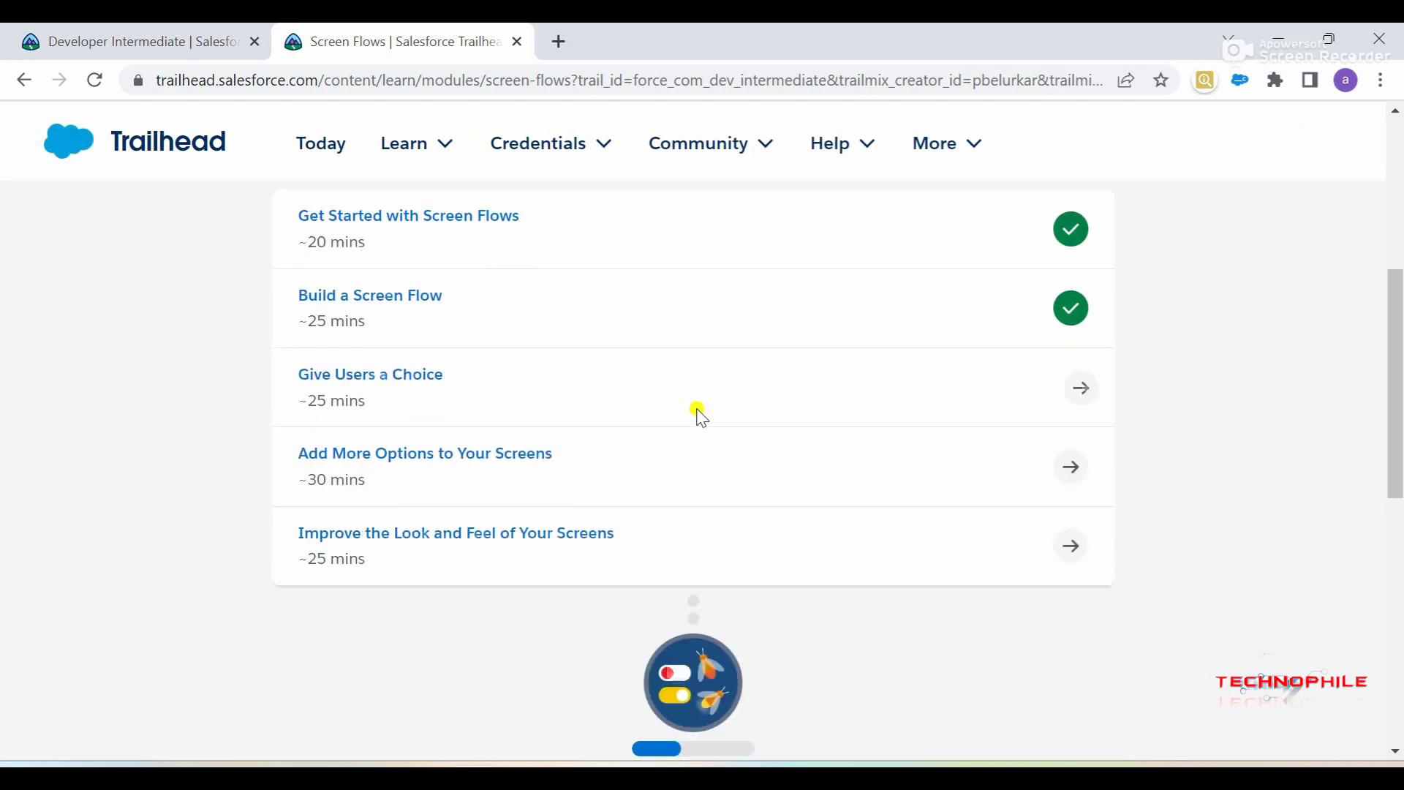
Step: Open the Give Users a Choice unit and launch My Trailhead Playground 1 from its challenge section
{"action": "left_click", "coordinate": [373, 362]}
{"action": "scroll", "coordinate": [551, 410], "scroll_direction": "down", "scroll_amount": 10}
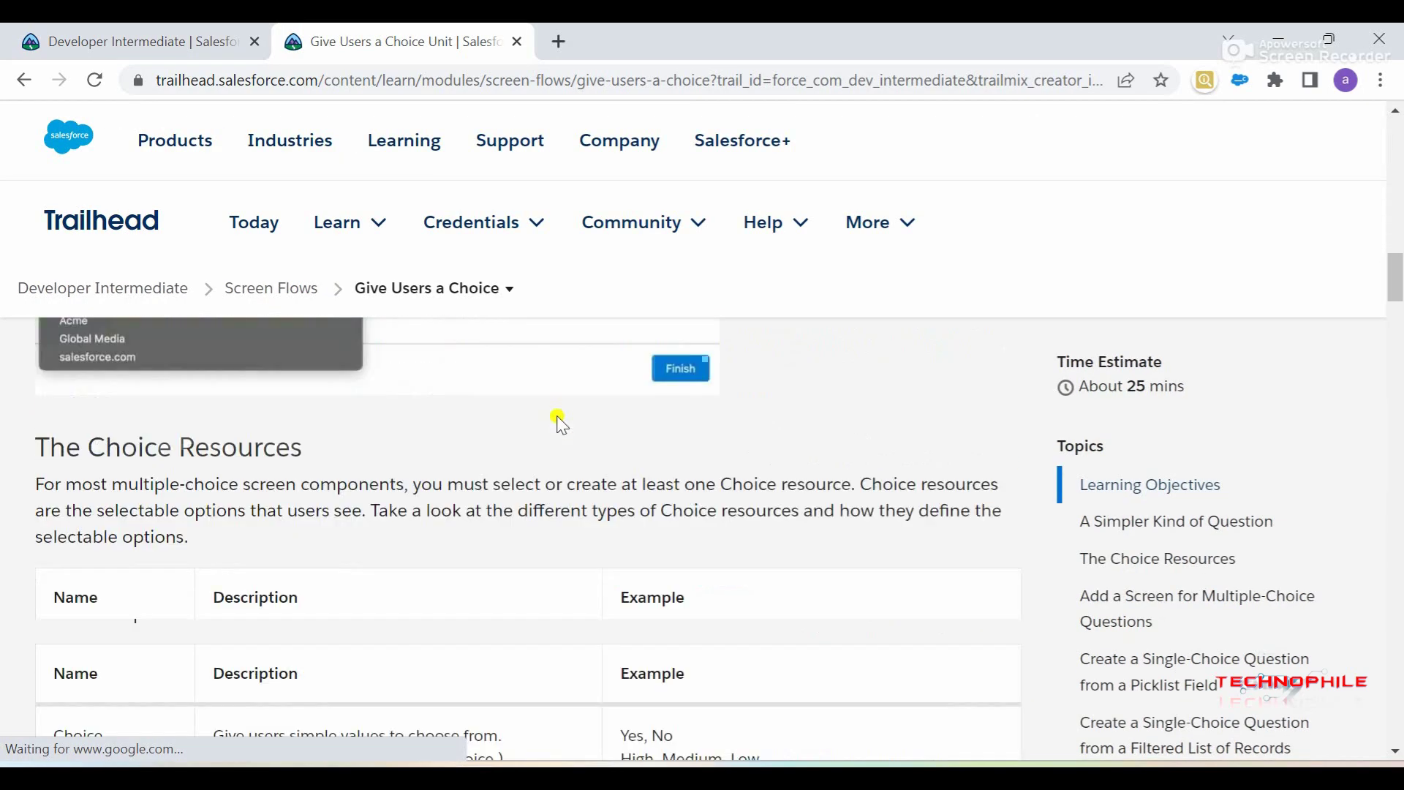
{"action": "scroll", "coordinate": [560, 422], "scroll_direction": "down", "scroll_amount": 20}
{"action": "scroll", "coordinate": [560, 422], "scroll_direction": "up", "scroll_amount": 3}
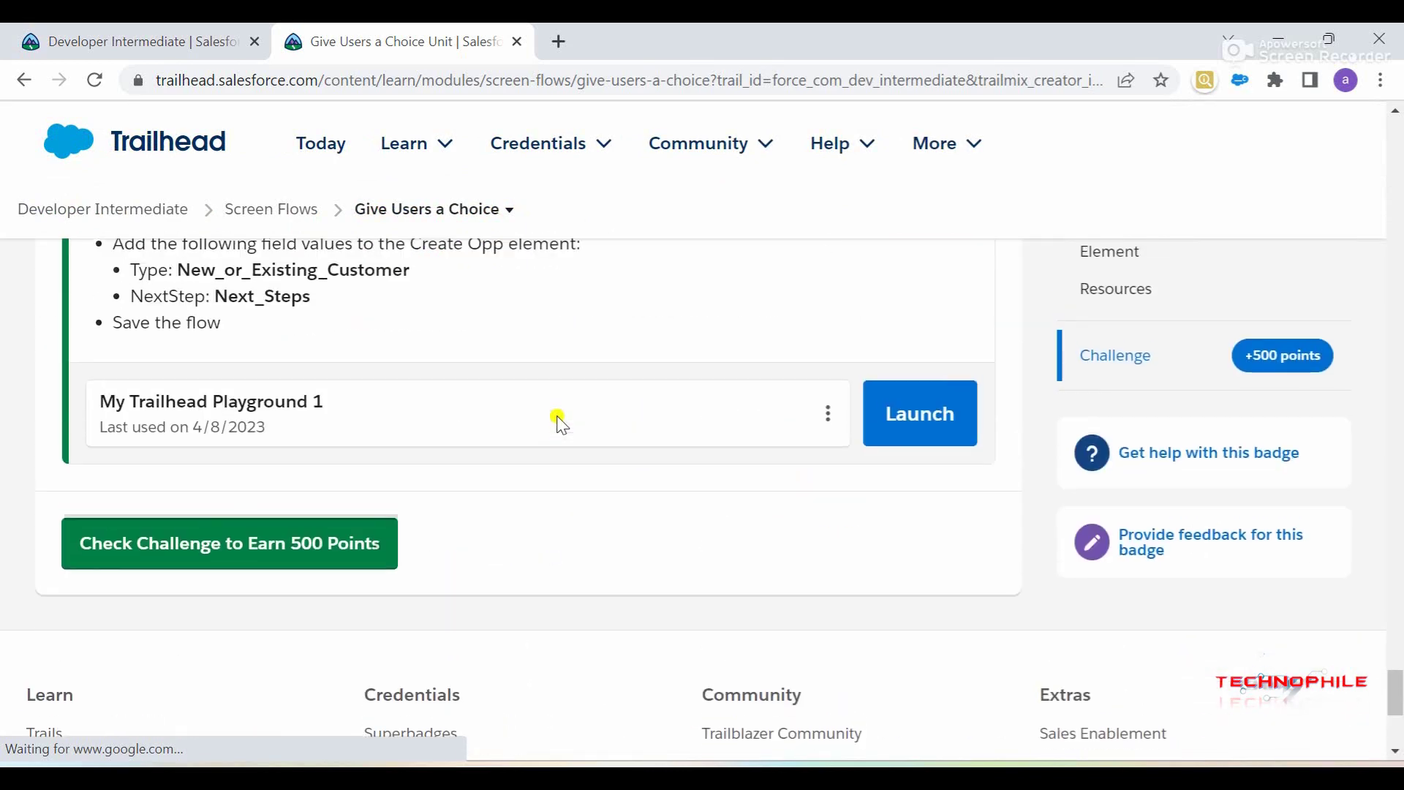
{"action": "scroll", "coordinate": [577, 421], "scroll_direction": "up", "scroll_amount": 1}
{"action": "left_click", "coordinate": [878, 449]}
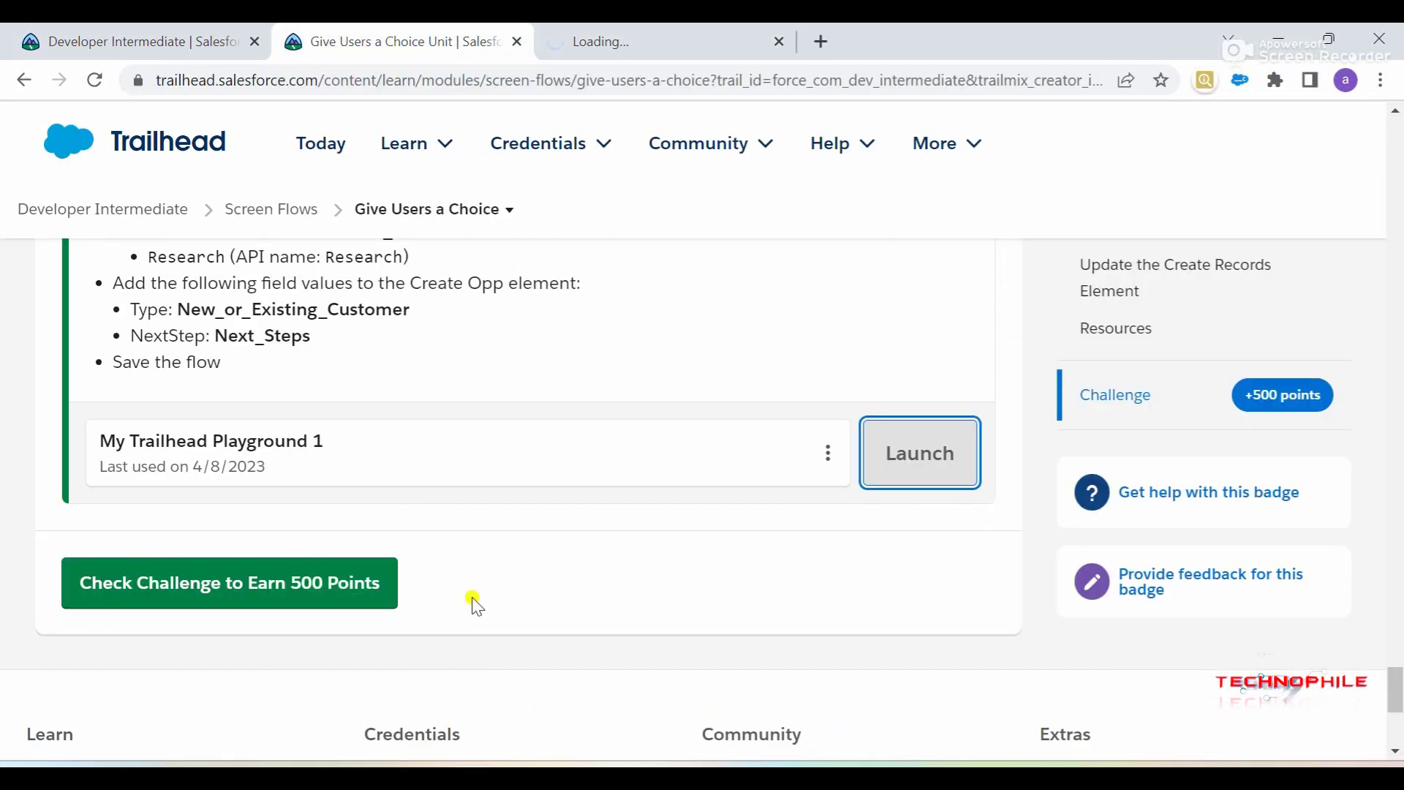
Step: Look over the Create Multiple-Choice Questions challenge and open Setup in the launched playground
{"action": "scroll", "coordinate": [475, 604], "scroll_direction": "up", "scroll_amount": 10}
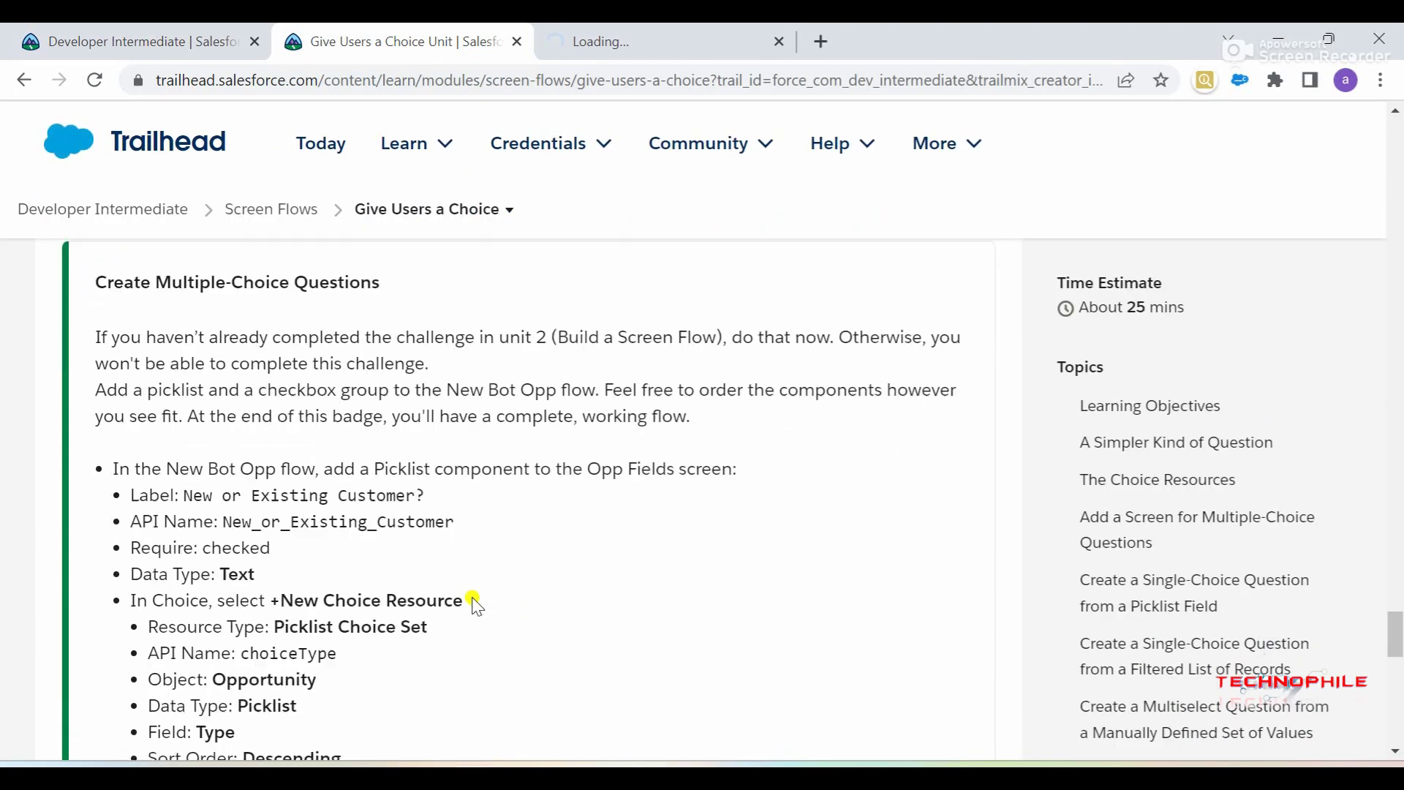
{"action": "scroll", "coordinate": [475, 604], "scroll_direction": "up", "scroll_amount": 1}
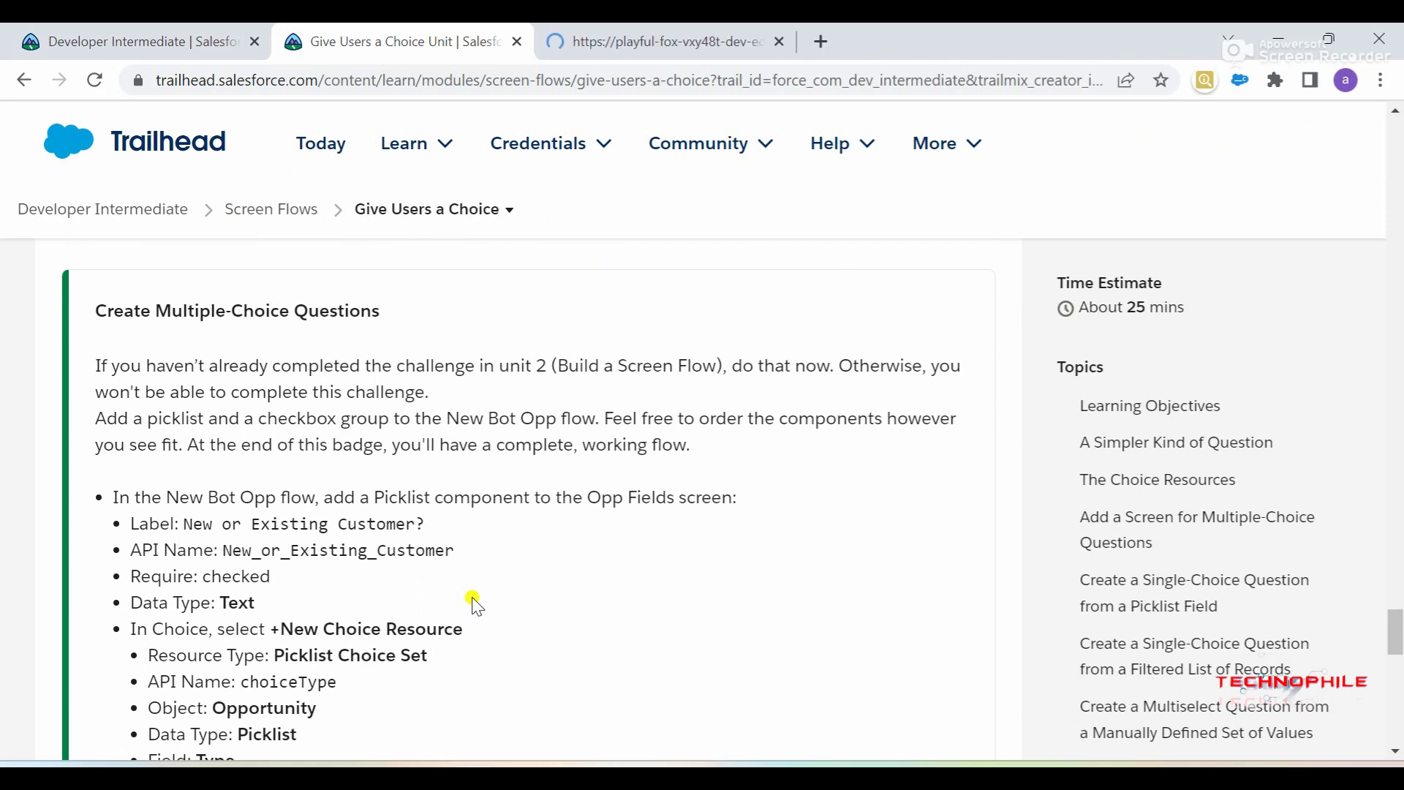
{"action": "key", "text": "ctrl+Tab"}
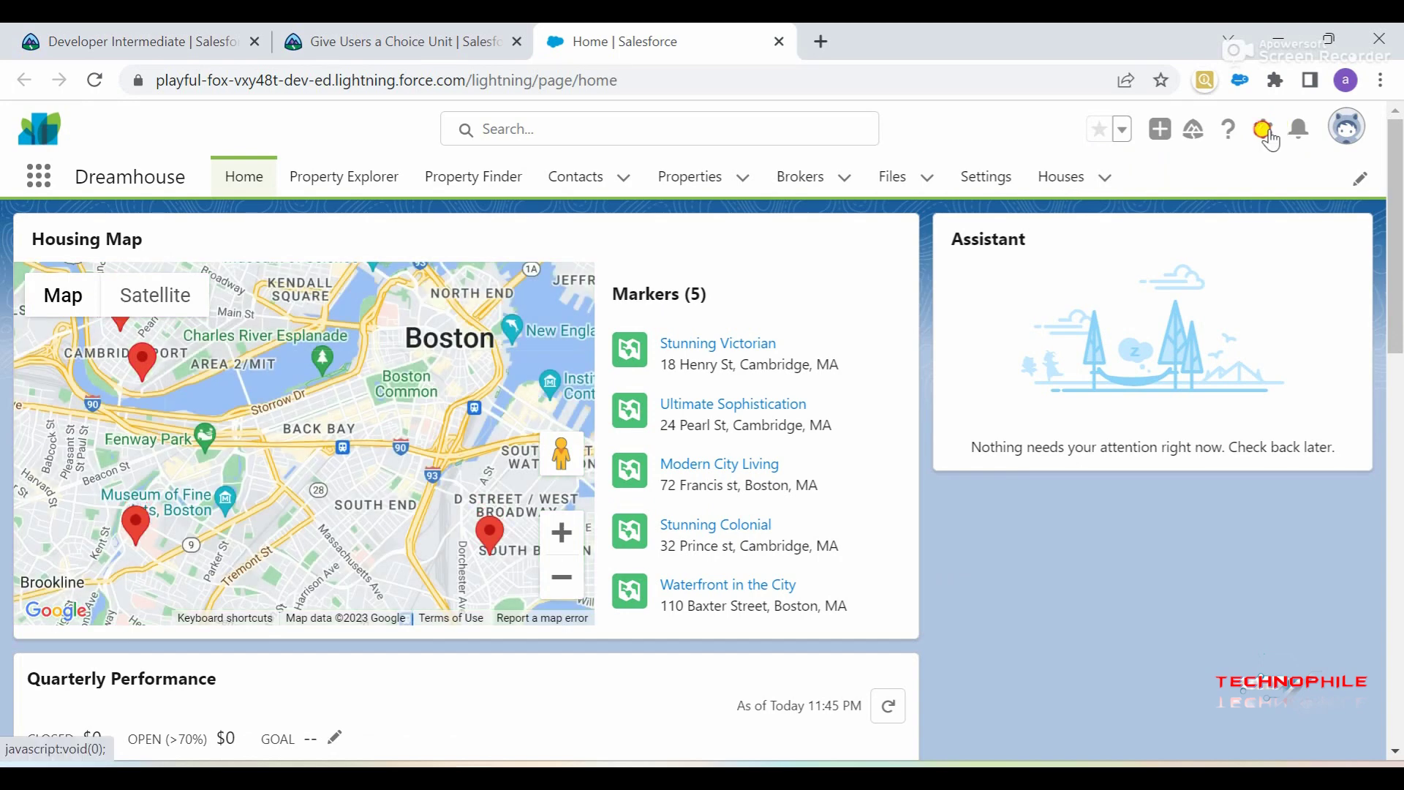
{"action": "left_click", "coordinate": [1263, 129]}
{"action": "left_click", "coordinate": [1148, 188]}
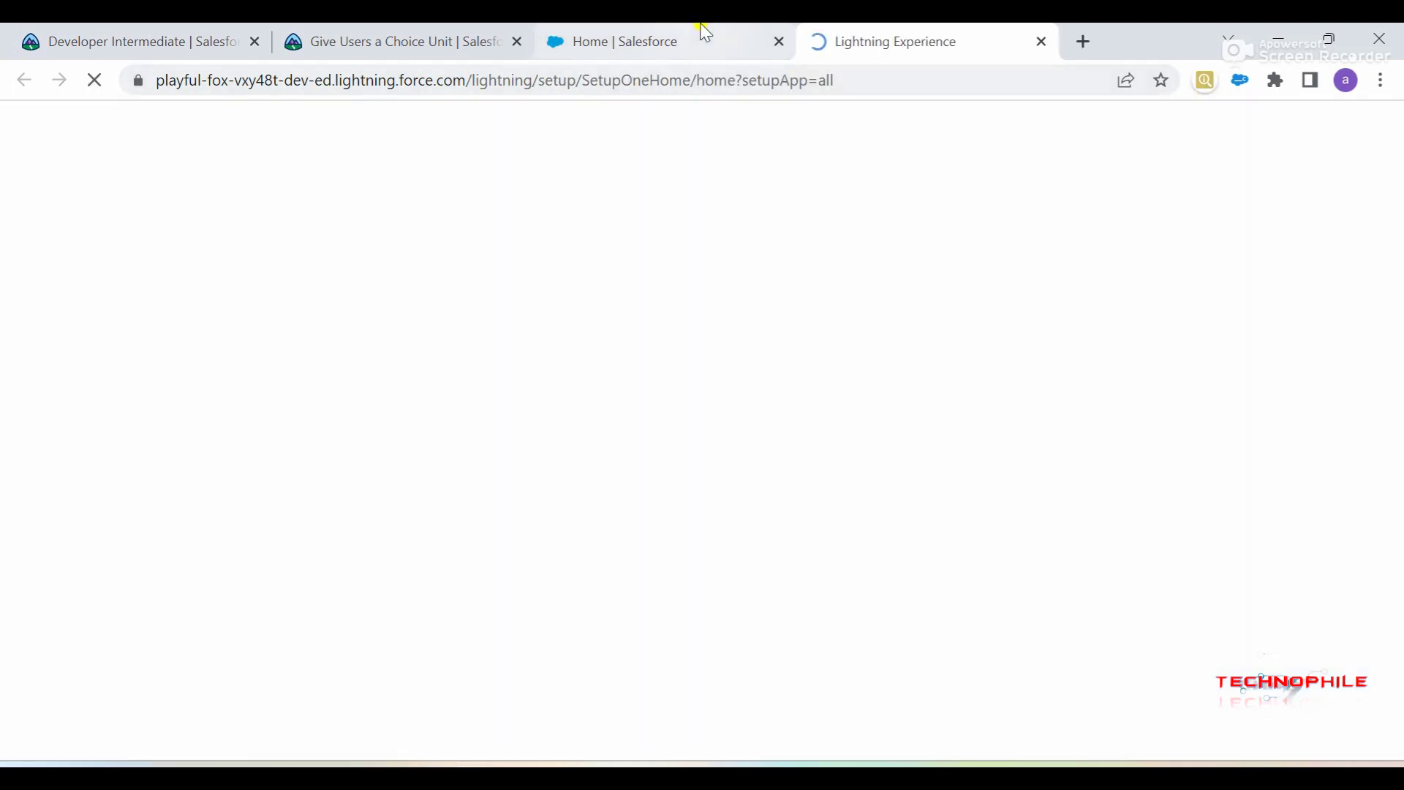
Step: Copy the picklist label "New or Existing Customer?" from the challenge instructions and return to Setup
{"action": "left_click", "coordinate": [395, 41]}
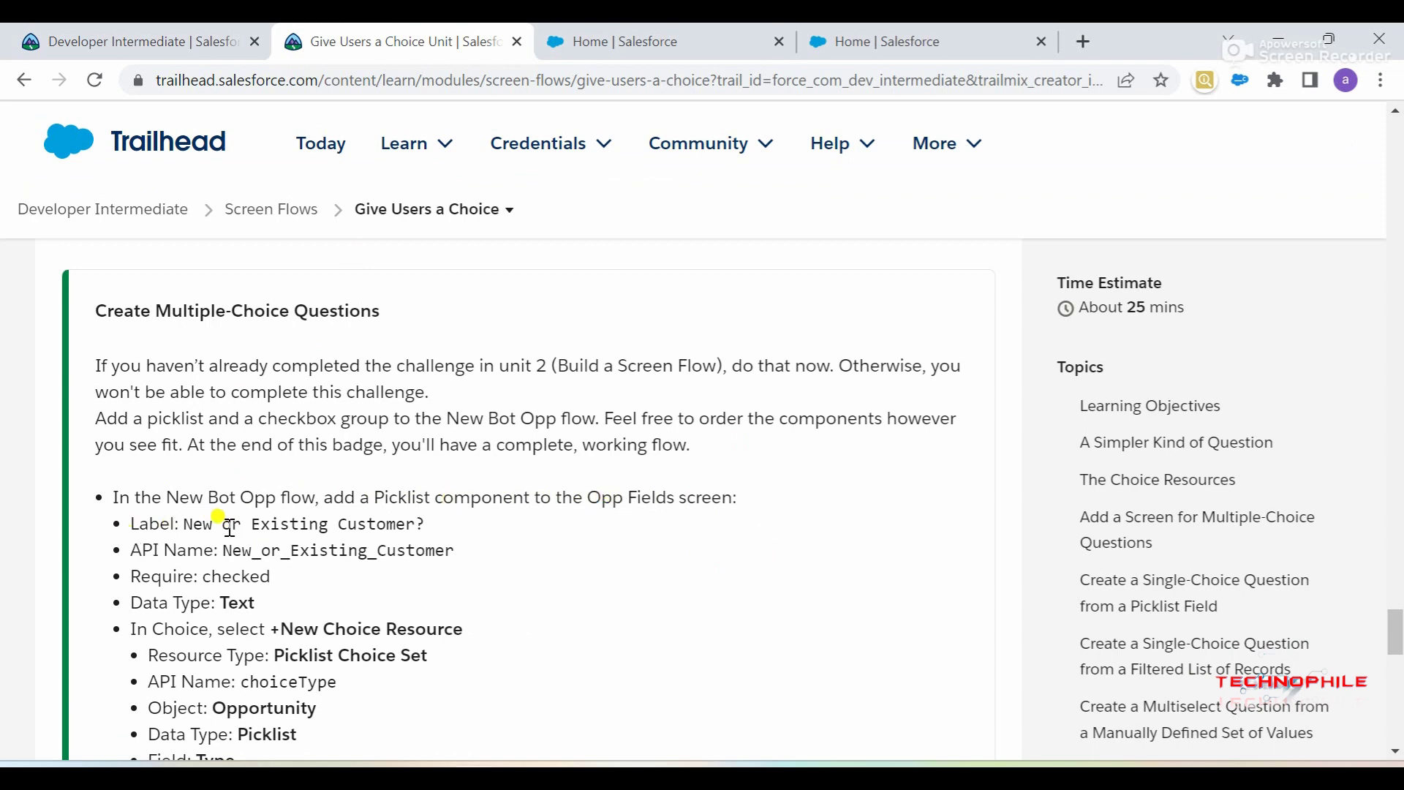
{"action": "left_click_drag", "start_coordinate": [184, 524], "coordinate": [418, 522]}
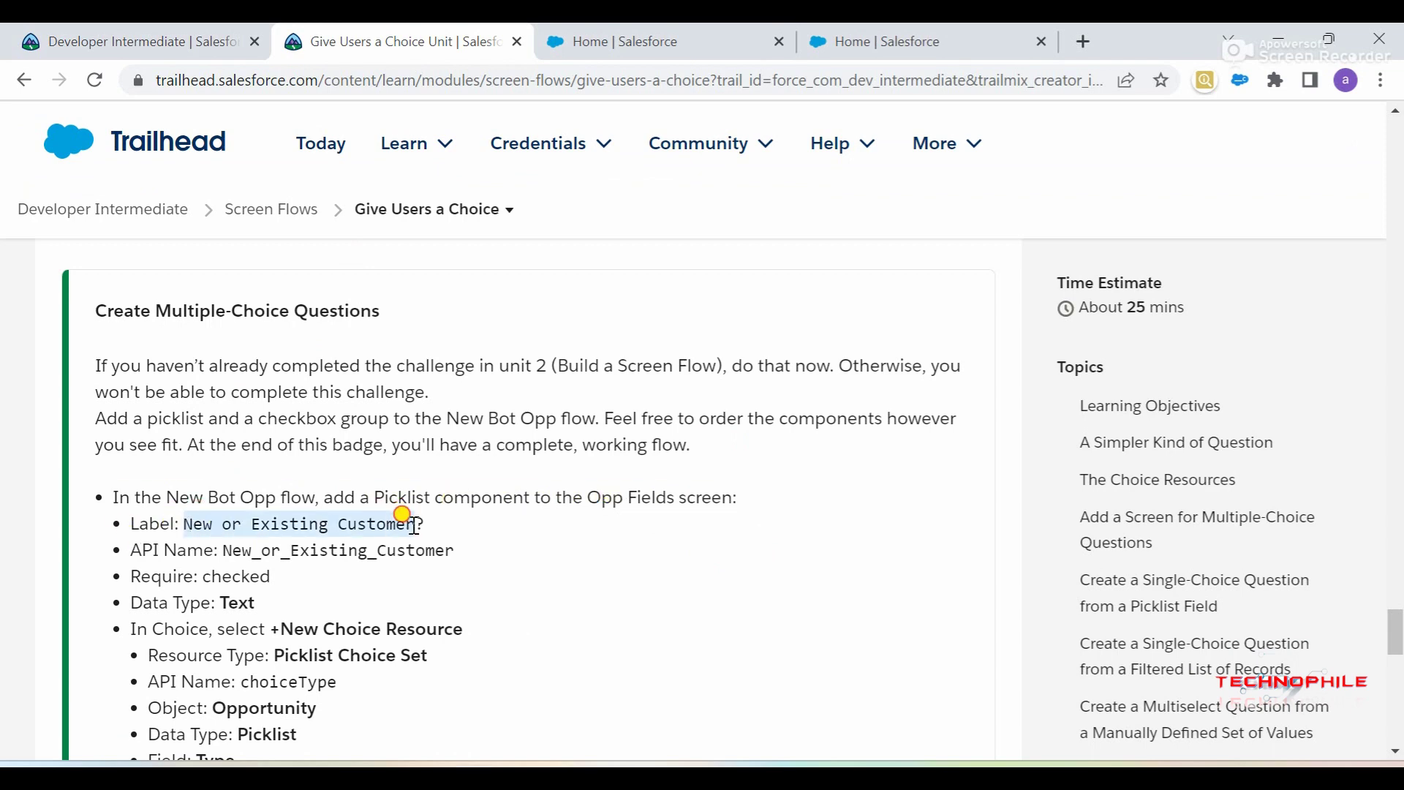
{"action": "left_click", "coordinate": [974, 39]}
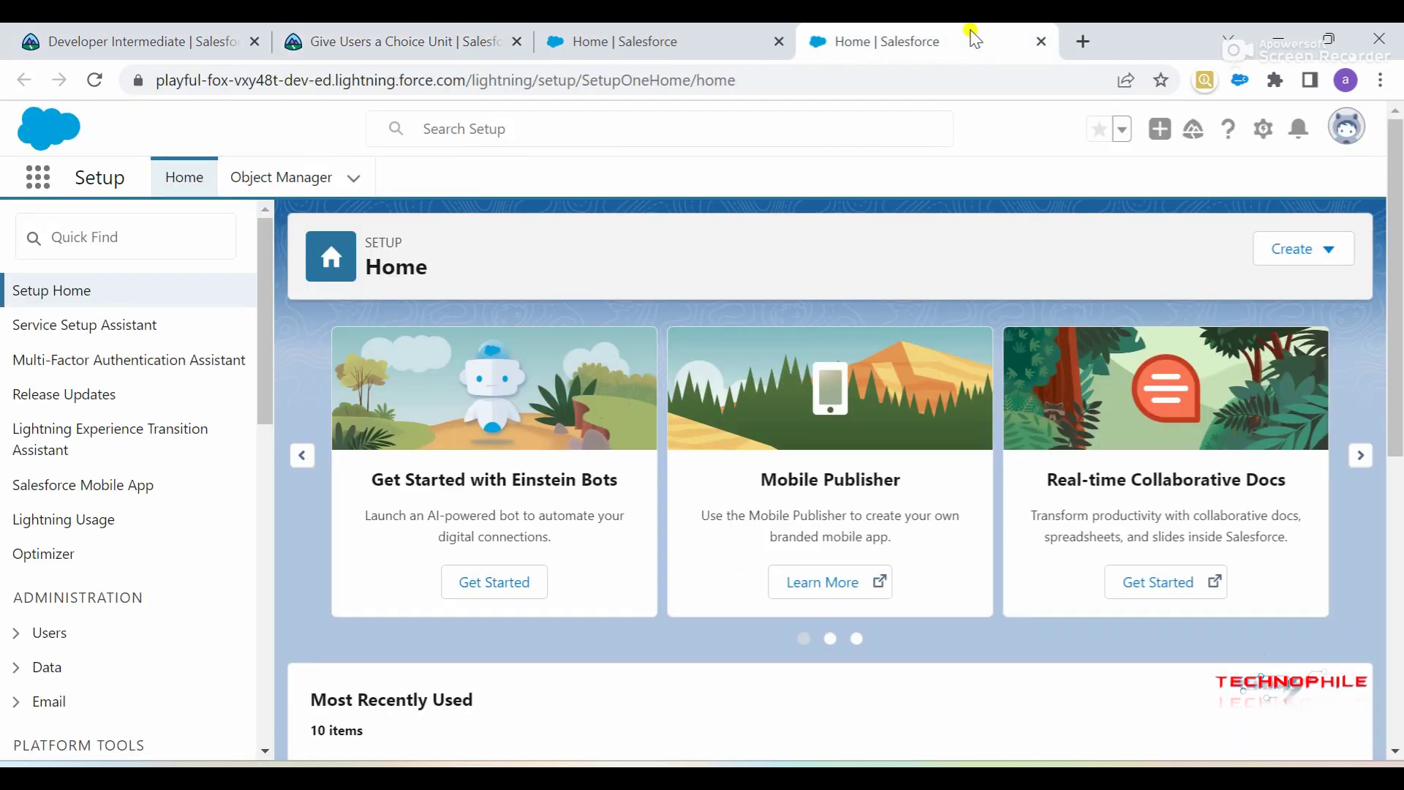
Step: Find Flows in Setup by searching for "flow" and open the New Bot Opp flow
{"action": "left_click", "coordinate": [77, 236]}
{"action": "type", "text": "flow"}
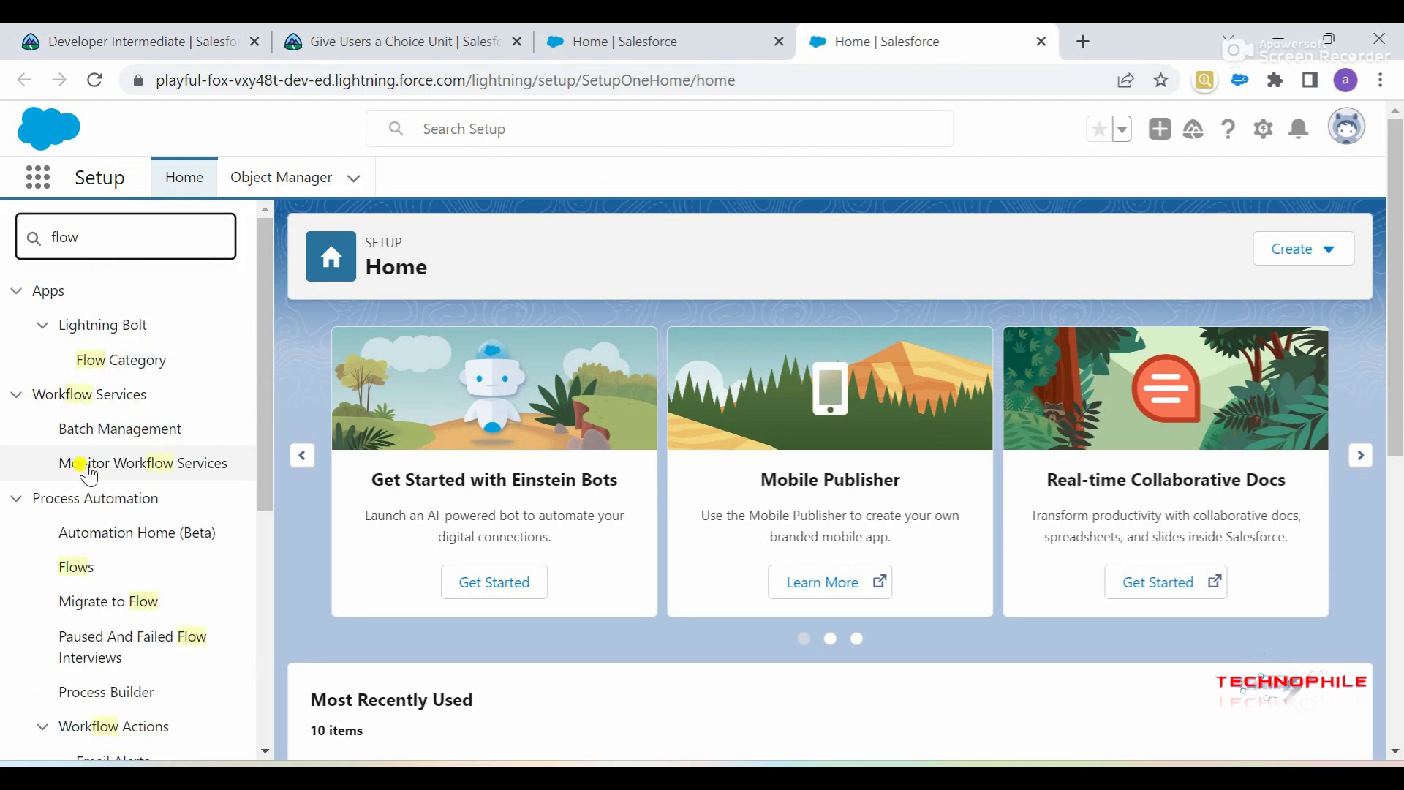
{"action": "left_click", "coordinate": [84, 574]}
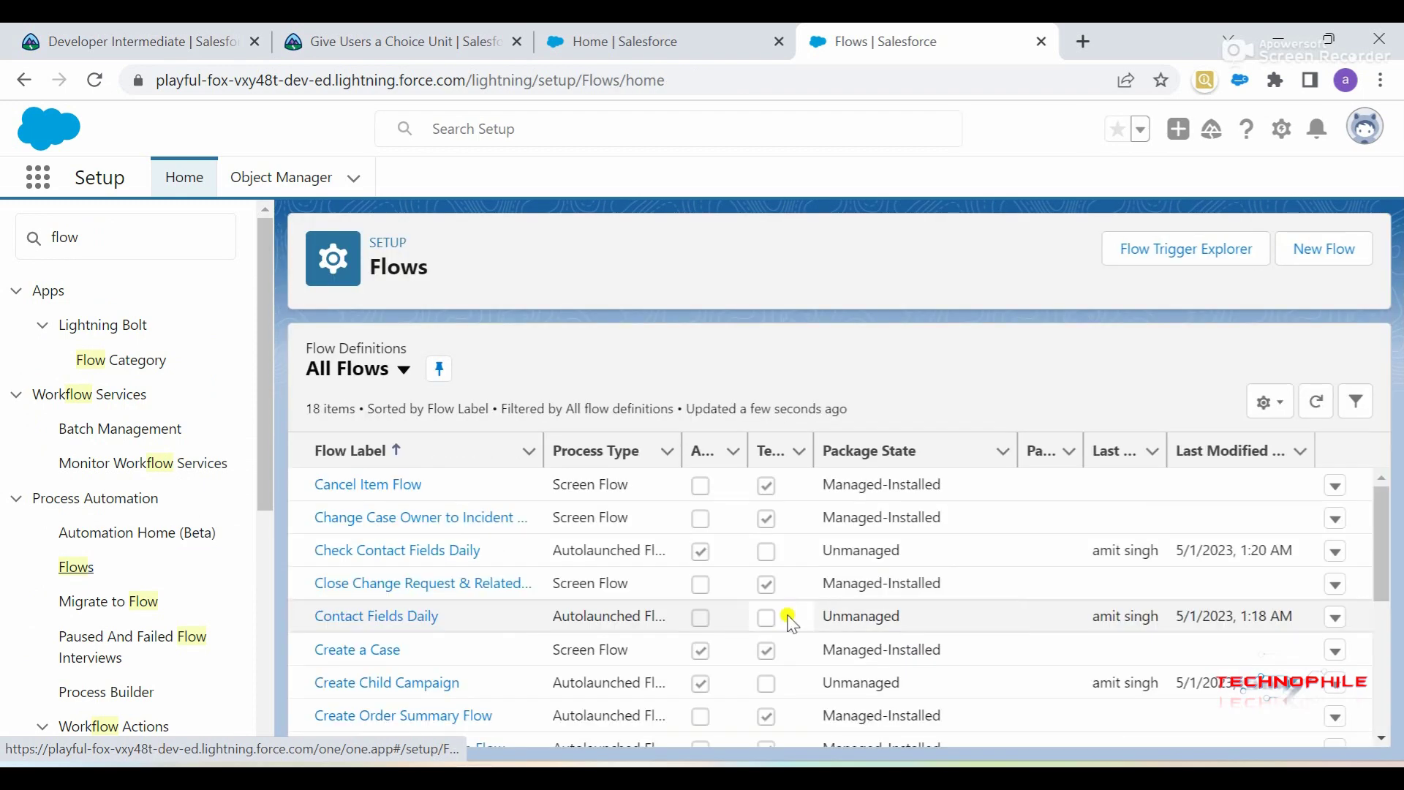
{"action": "scroll", "coordinate": [534, 575], "scroll_direction": "down", "scroll_amount": 5}
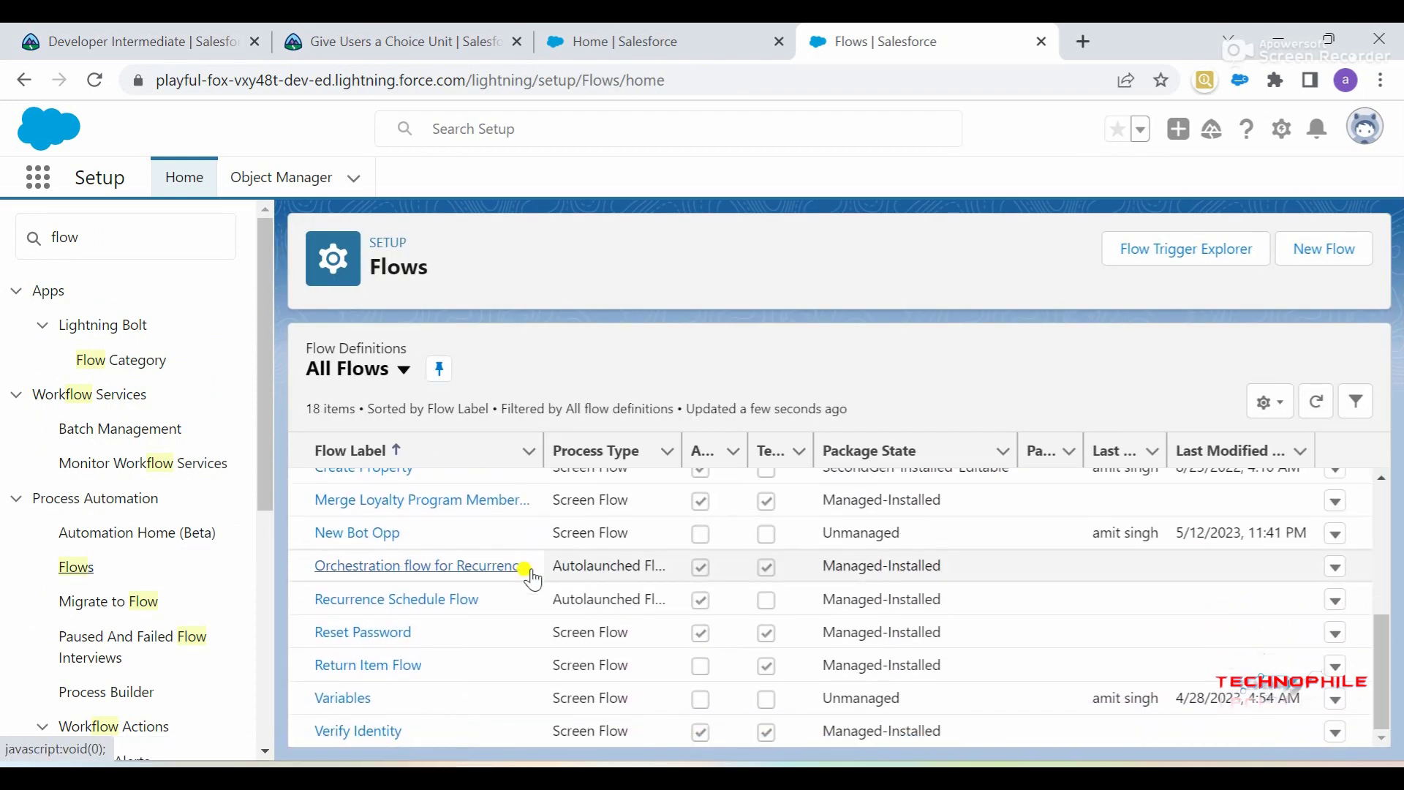
{"action": "left_click", "coordinate": [359, 535]}
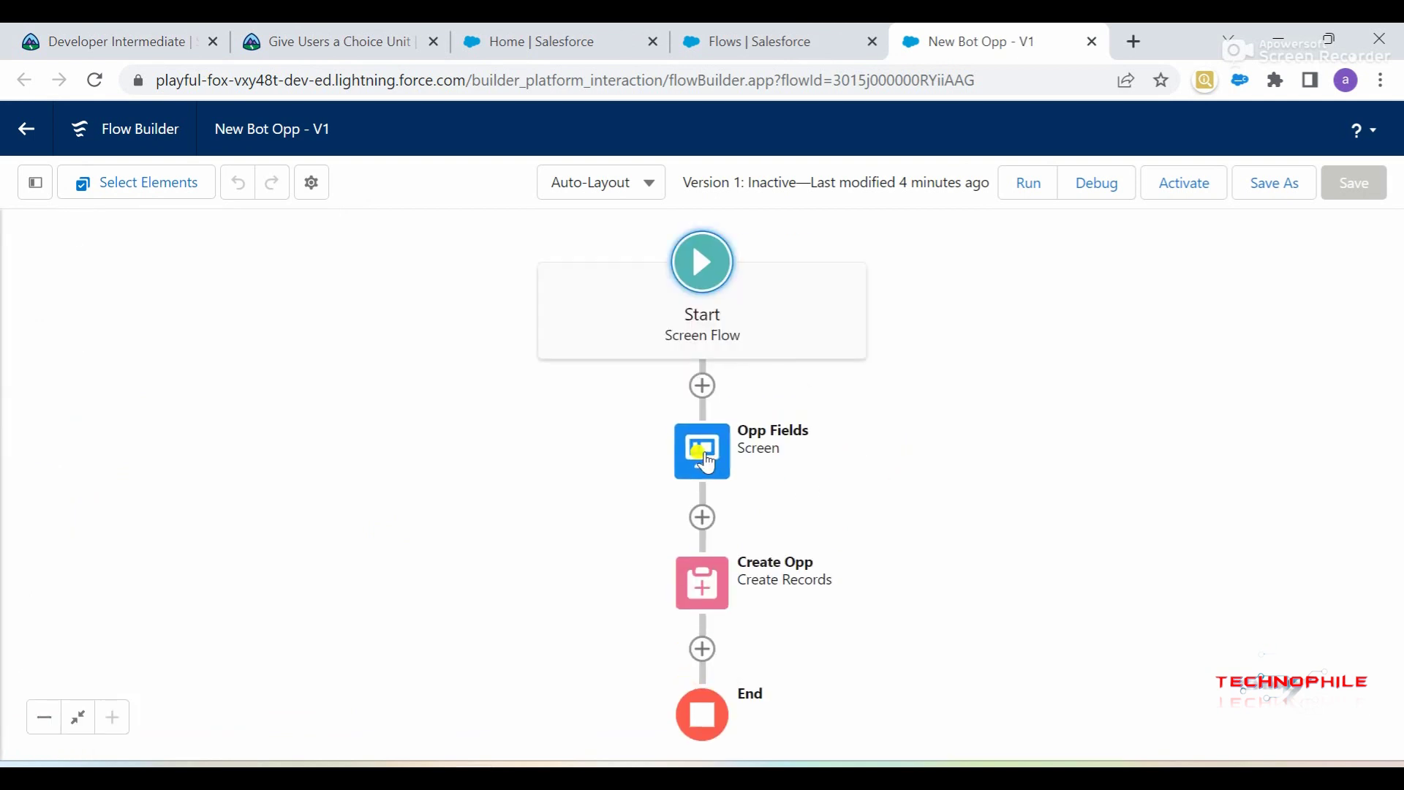
Step: Open the Opp Fields screen element for editing and check which component the challenge requires on it
{"action": "left_click", "coordinate": [704, 461]}
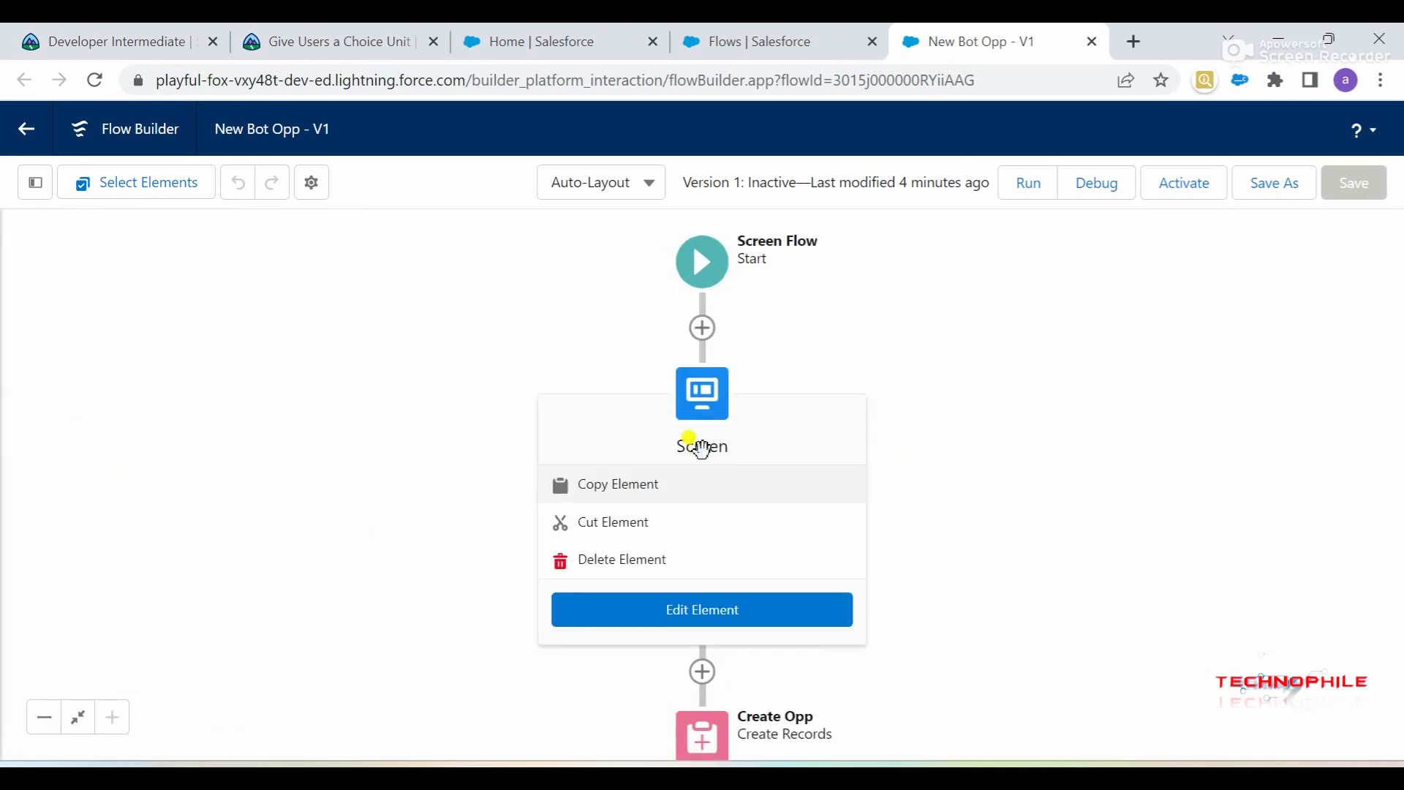
{"action": "left_click", "coordinate": [688, 608]}
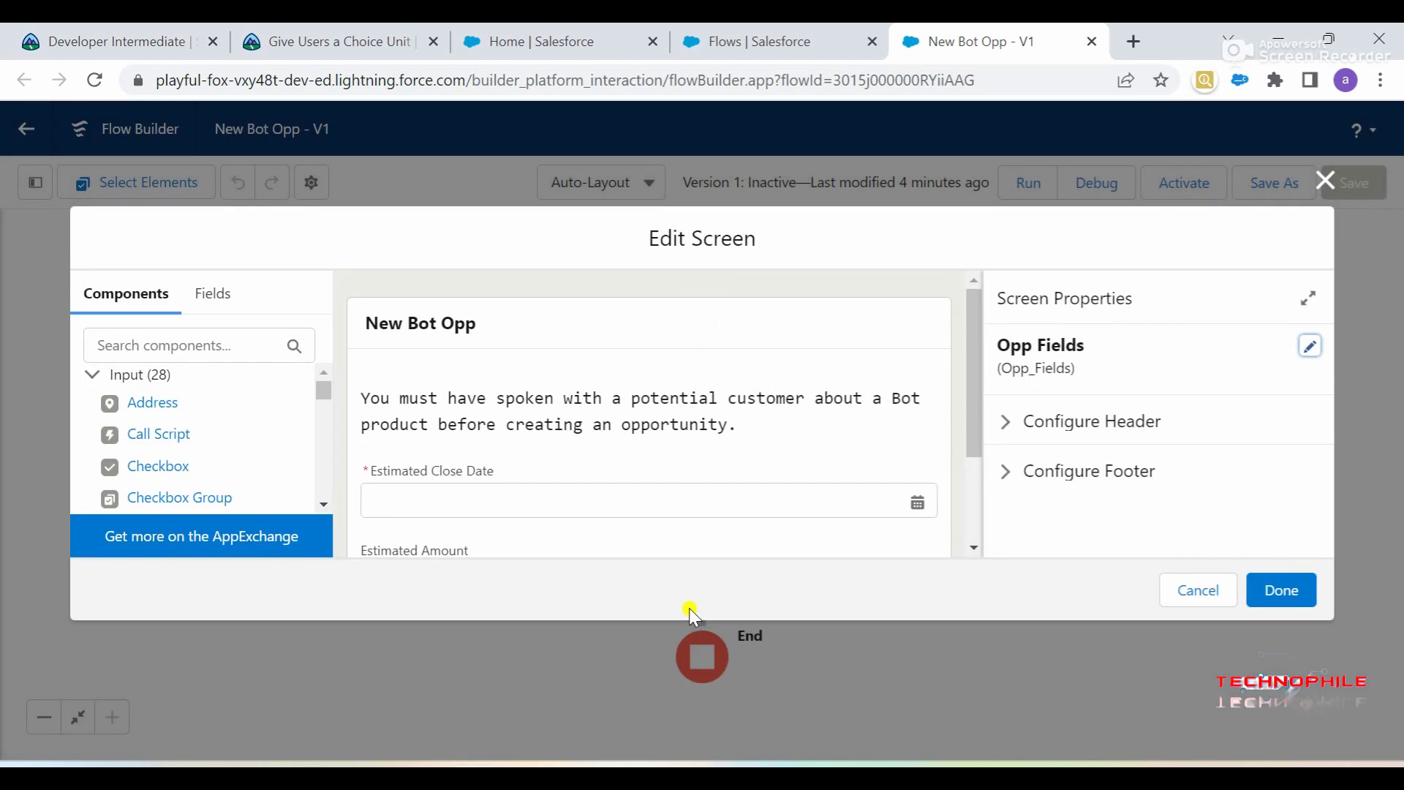
{"action": "left_click", "coordinate": [326, 36]}
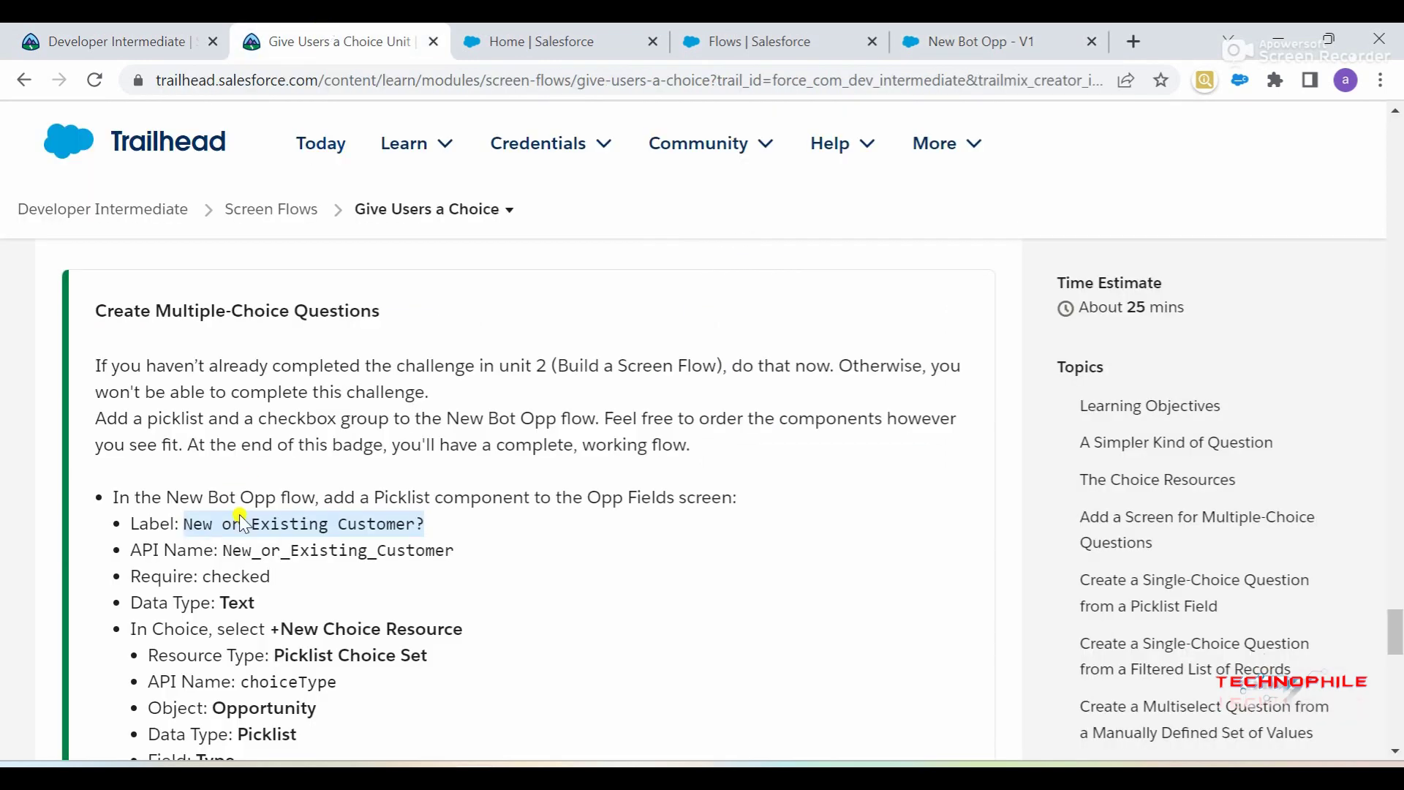
{"action": "triple_click", "coordinate": [391, 496]}
Step: Search the screen components for "pick" and add a Picklist below Estimated Amount on the Opp Fields screen
{"action": "left_click", "coordinate": [973, 41]}
{"action": "left_click", "coordinate": [184, 345]}
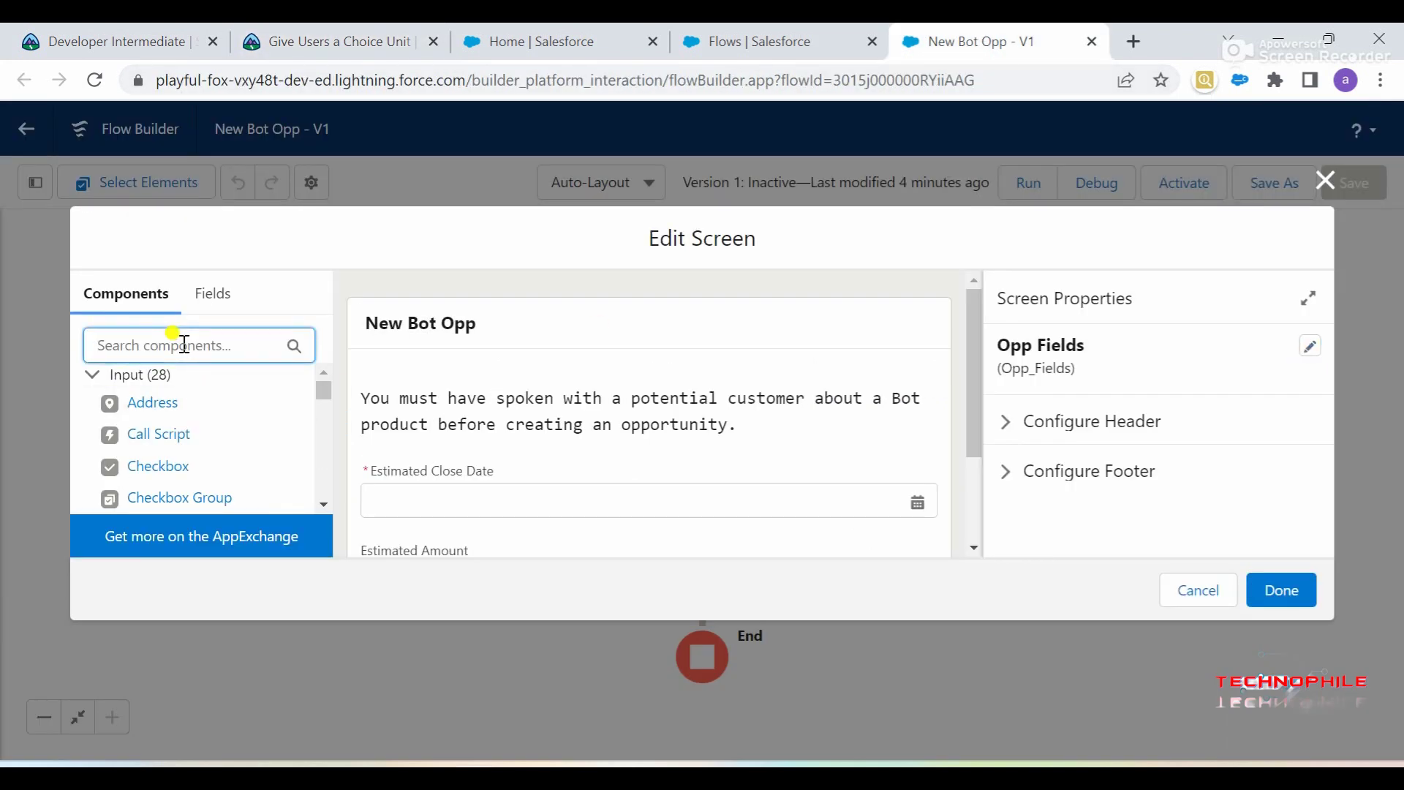
{"action": "type", "text": "pick"}
{"action": "left_click", "coordinate": [148, 468]}
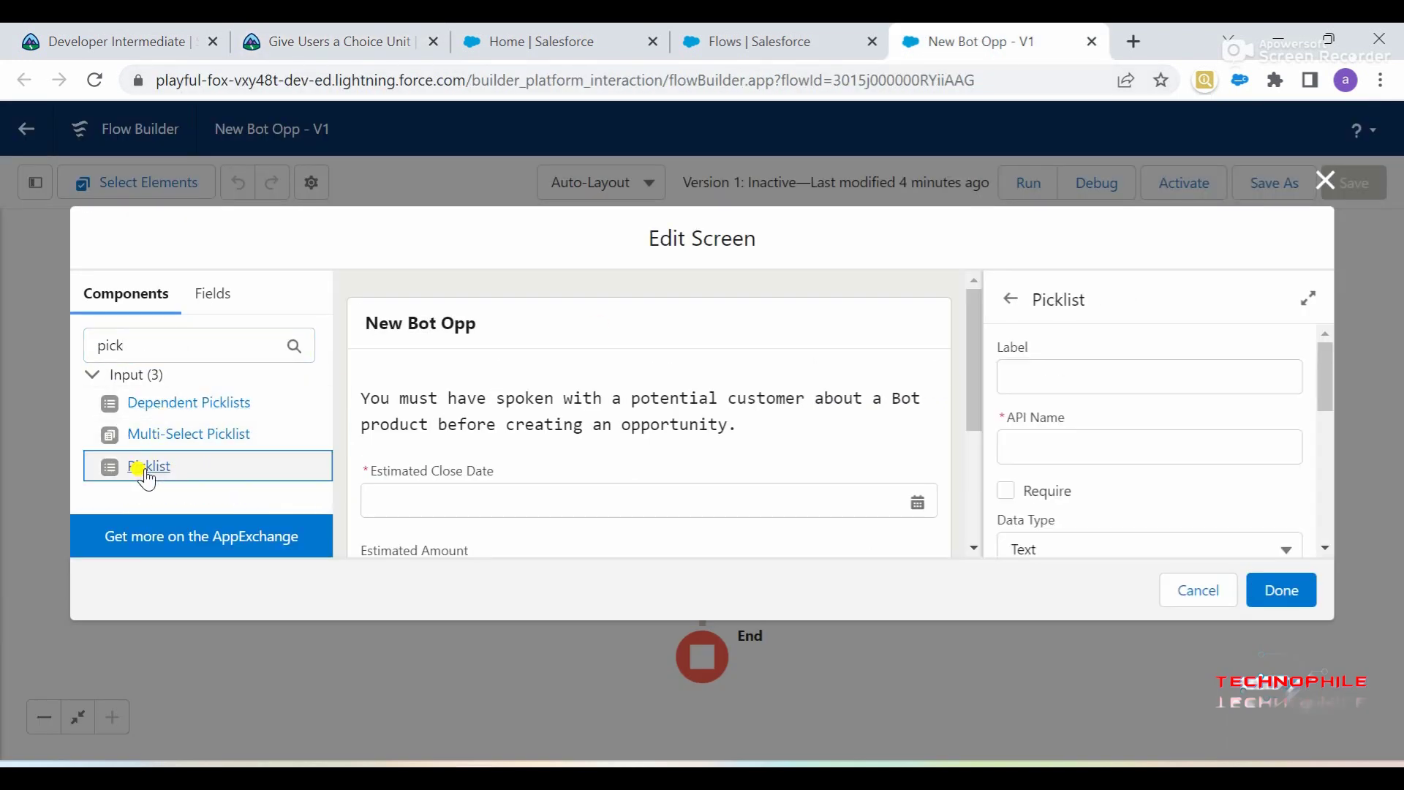
{"action": "scroll", "coordinate": [636, 454], "scroll_direction": "down", "scroll_amount": 3}
{"action": "left_click", "coordinate": [757, 454]}
Step: Label the picklist "New or Existing Customer?" with the API name New_or_Existing_Customer
{"action": "left_click", "coordinate": [1100, 379]}
{"action": "type", "text": "New or Existing Customer?"}
{"action": "left_click", "coordinate": [1101, 420]}
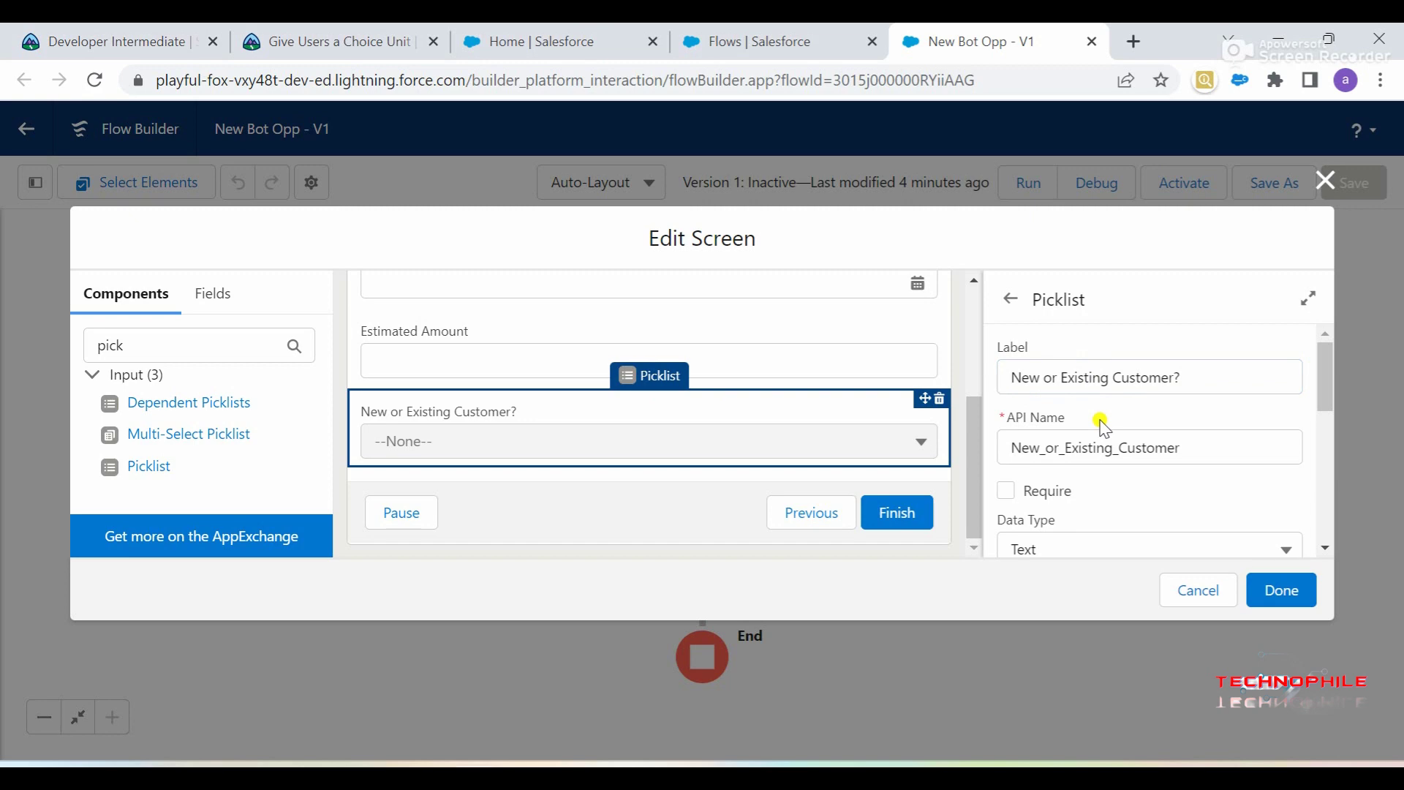
Step: Examine the challenge's requirements for the picklist's Require, Data Type and Choice settings
{"action": "scroll", "coordinate": [1103, 428], "scroll_direction": "down", "scroll_amount": 2}
{"action": "left_click", "coordinate": [337, 41]}
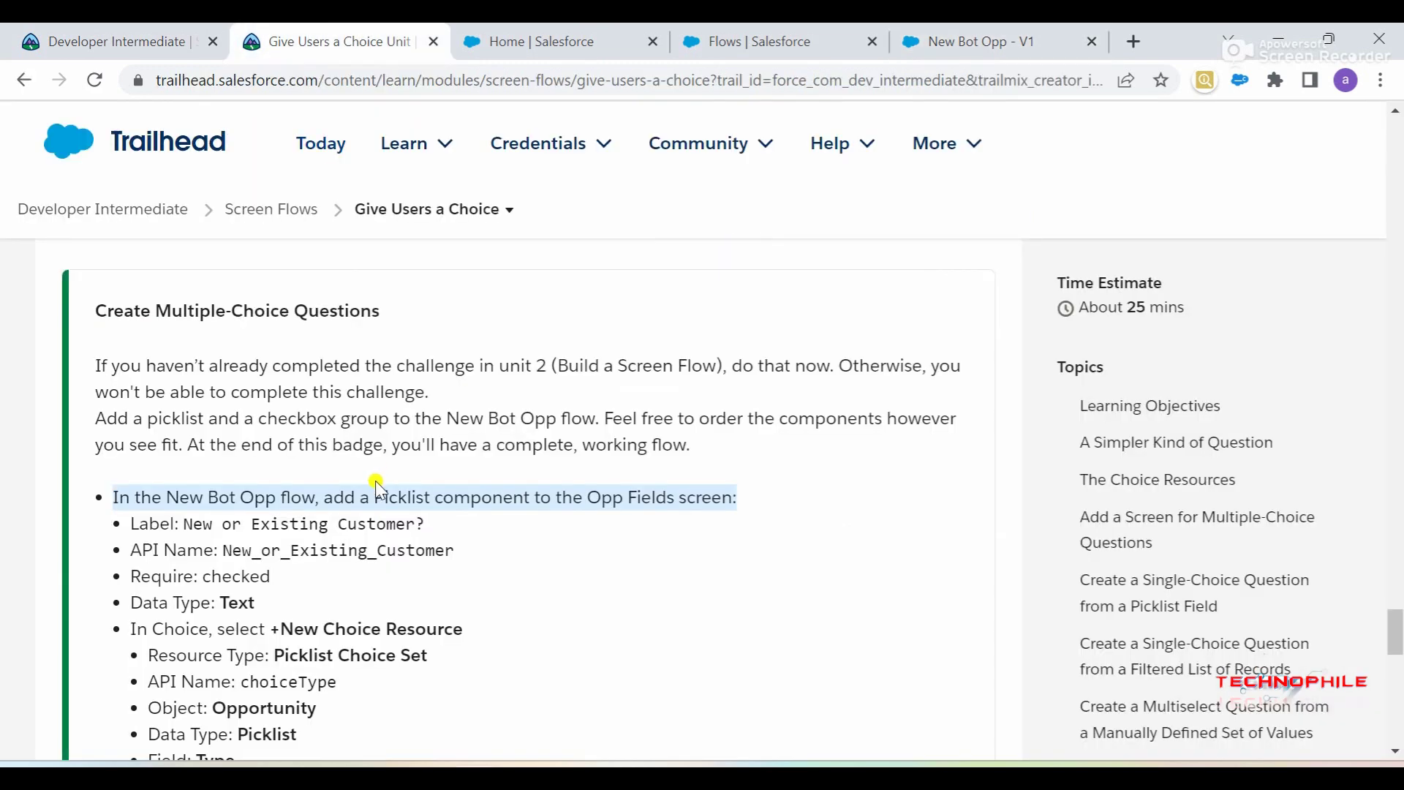
{"action": "scroll", "coordinate": [352, 556], "scroll_direction": "down", "scroll_amount": 2}
{"action": "left_click", "coordinate": [219, 435]}
{"action": "double_click", "coordinate": [227, 443]}
{"action": "left_click", "coordinate": [222, 452]}
{"action": "left_click_drag", "start_coordinate": [220, 471], "coordinate": [463, 497]}
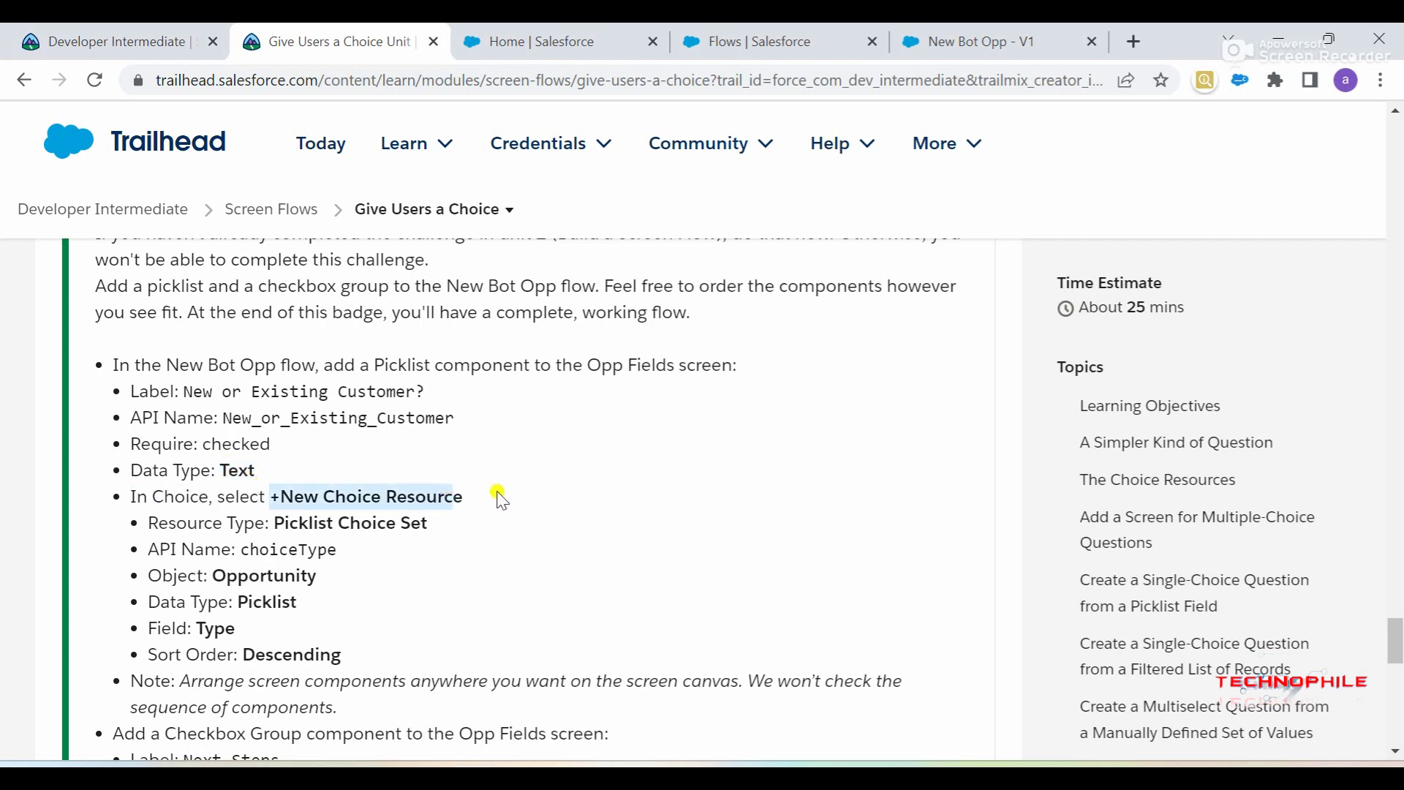
{"action": "left_click_drag", "start_coordinate": [131, 497], "coordinate": [461, 499]}
Step: Make the New or Existing Customer picklist a required field
{"action": "left_click", "coordinate": [973, 41]}
{"action": "scroll", "coordinate": [1039, 388], "scroll_direction": "up", "scroll_amount": 2}
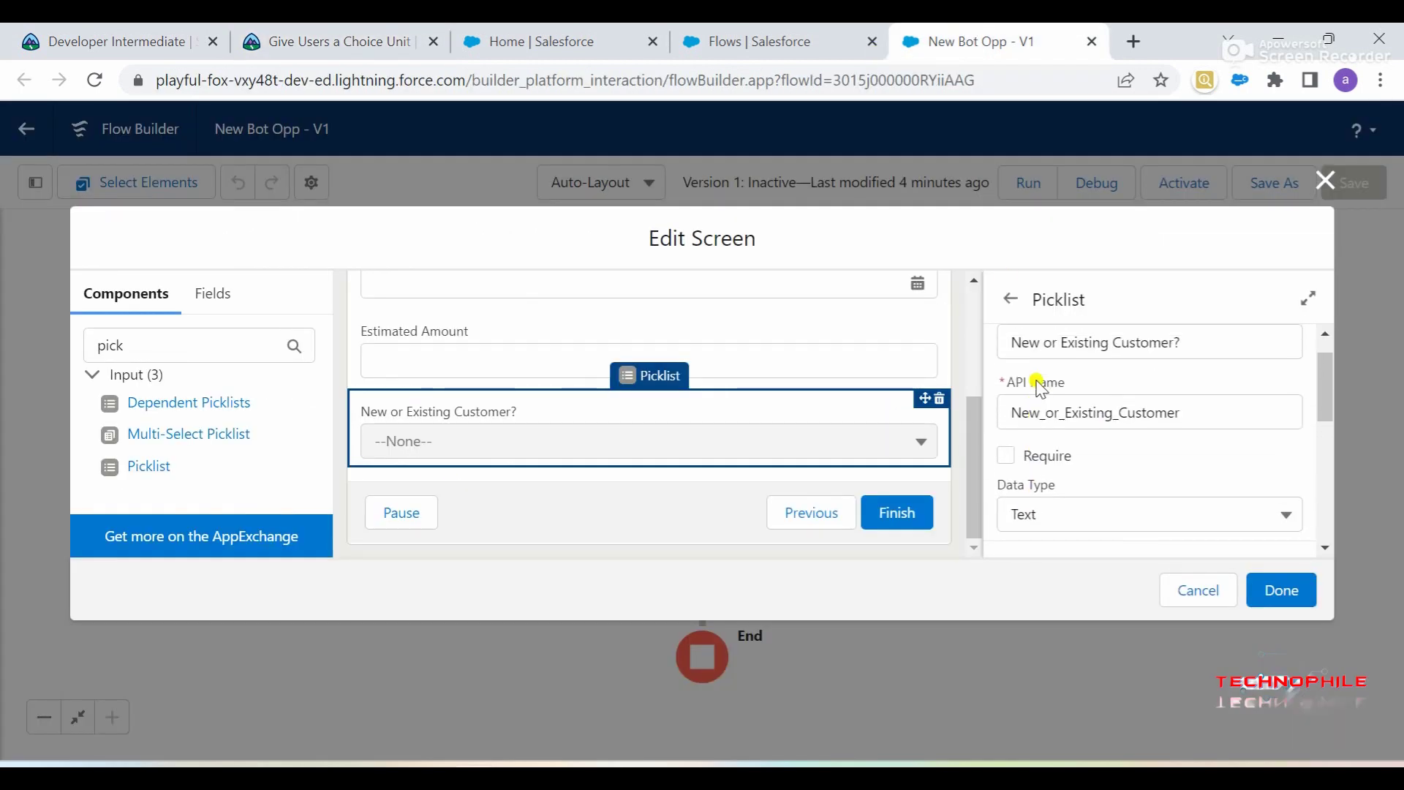
{"action": "left_click", "coordinate": [1005, 459]}
{"action": "scroll", "coordinate": [1112, 468], "scroll_direction": "down", "scroll_amount": 2}
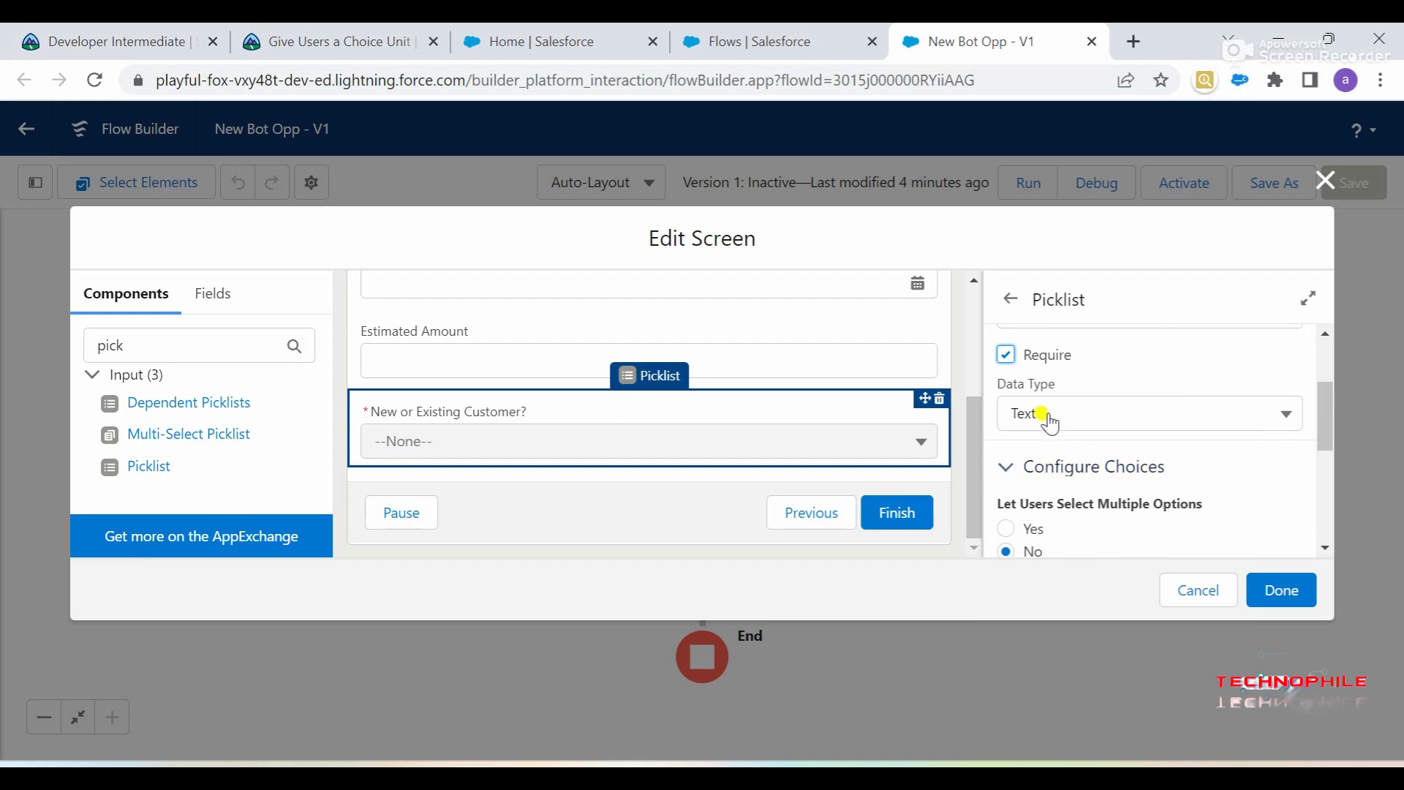
Step: Start a new choice resource for the picklist's Choice setting
{"action": "scroll", "coordinate": [1120, 494], "scroll_direction": "down", "scroll_amount": 2}
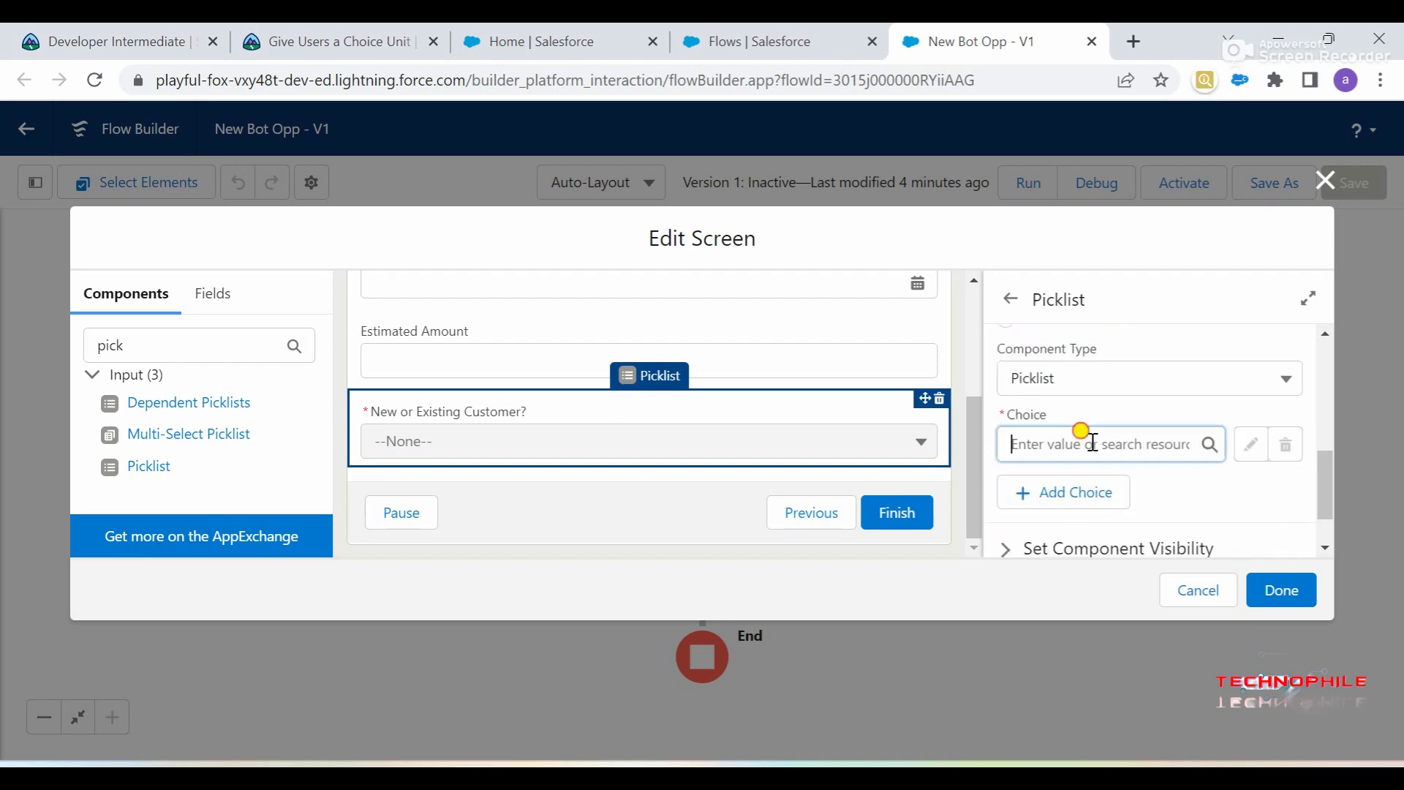
{"action": "left_click", "coordinate": [1092, 444]}
{"action": "left_click", "coordinate": [1083, 487]}
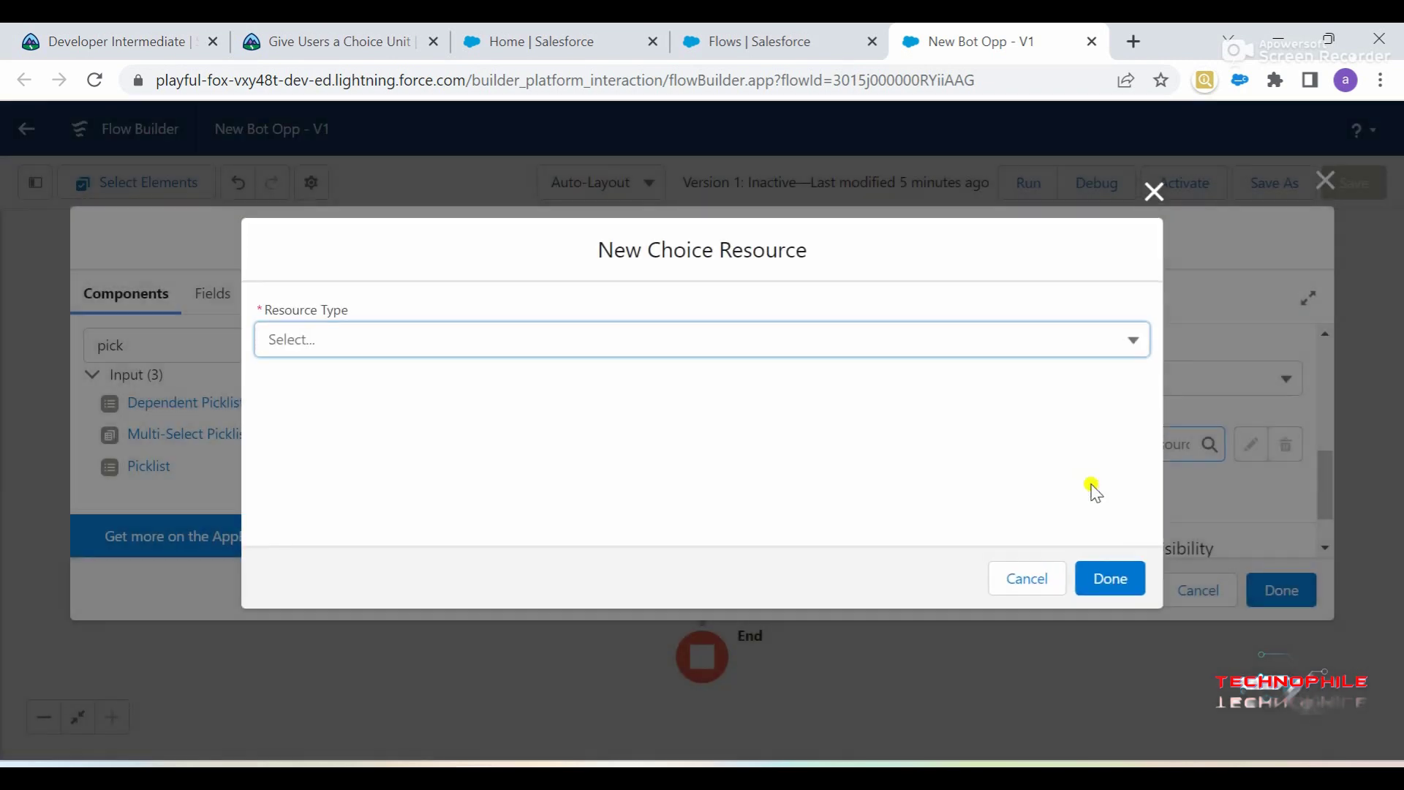
Step: Check the choice resource settings in the challenge and set the resource type to Picklist Choice Set
{"action": "left_click", "coordinate": [344, 41]}
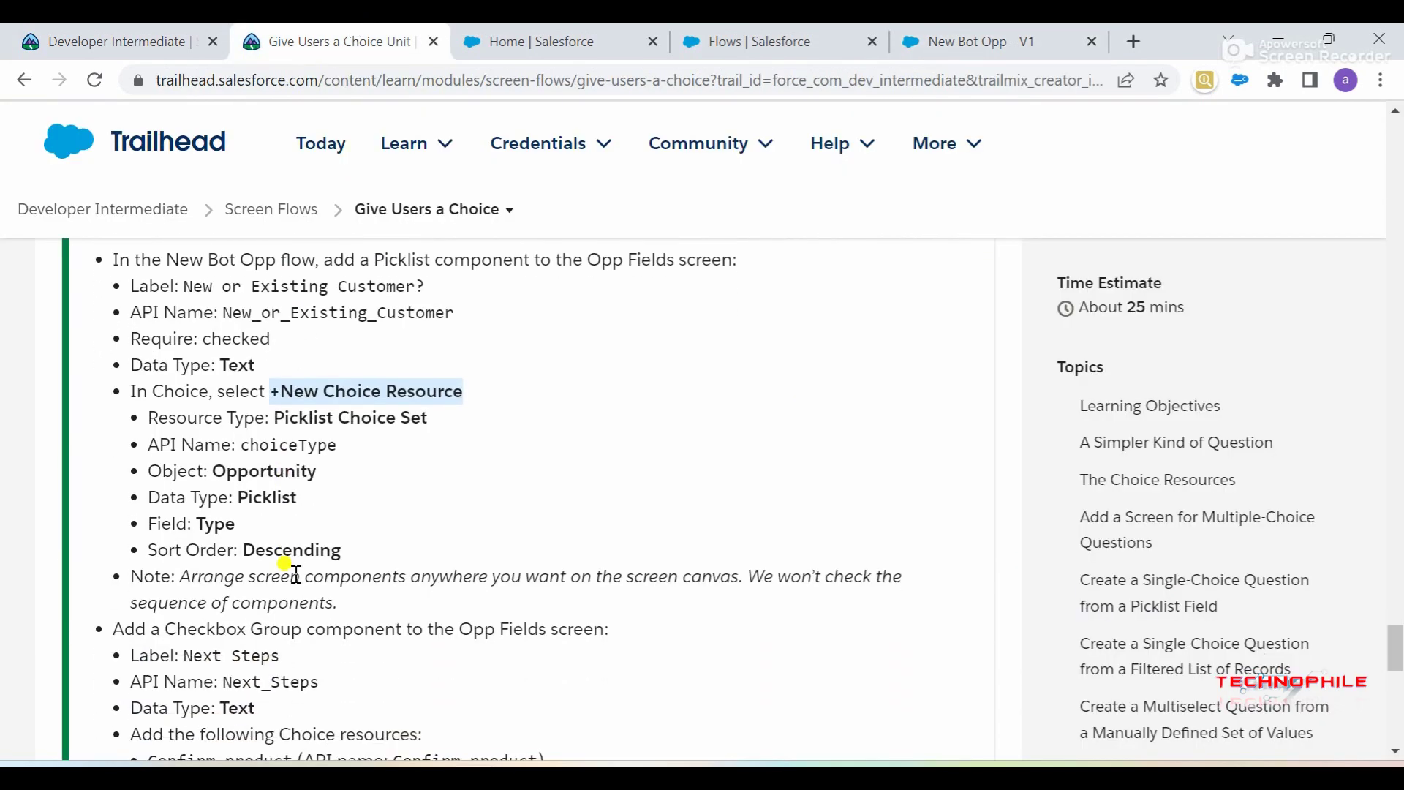
{"action": "left_click_drag", "start_coordinate": [276, 418], "coordinate": [437, 431]}
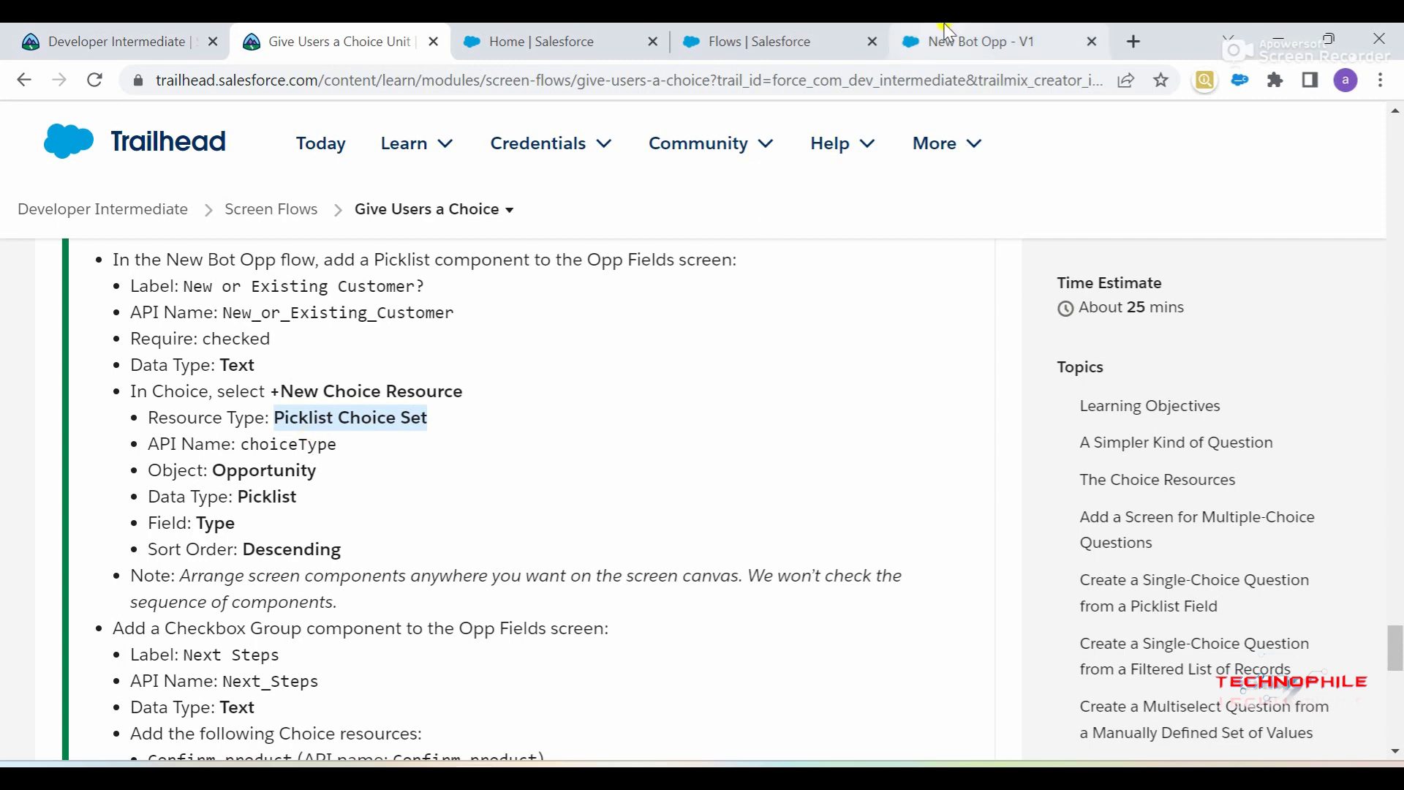
{"action": "double_click", "coordinate": [279, 467]}
{"action": "left_click", "coordinate": [929, 44]}
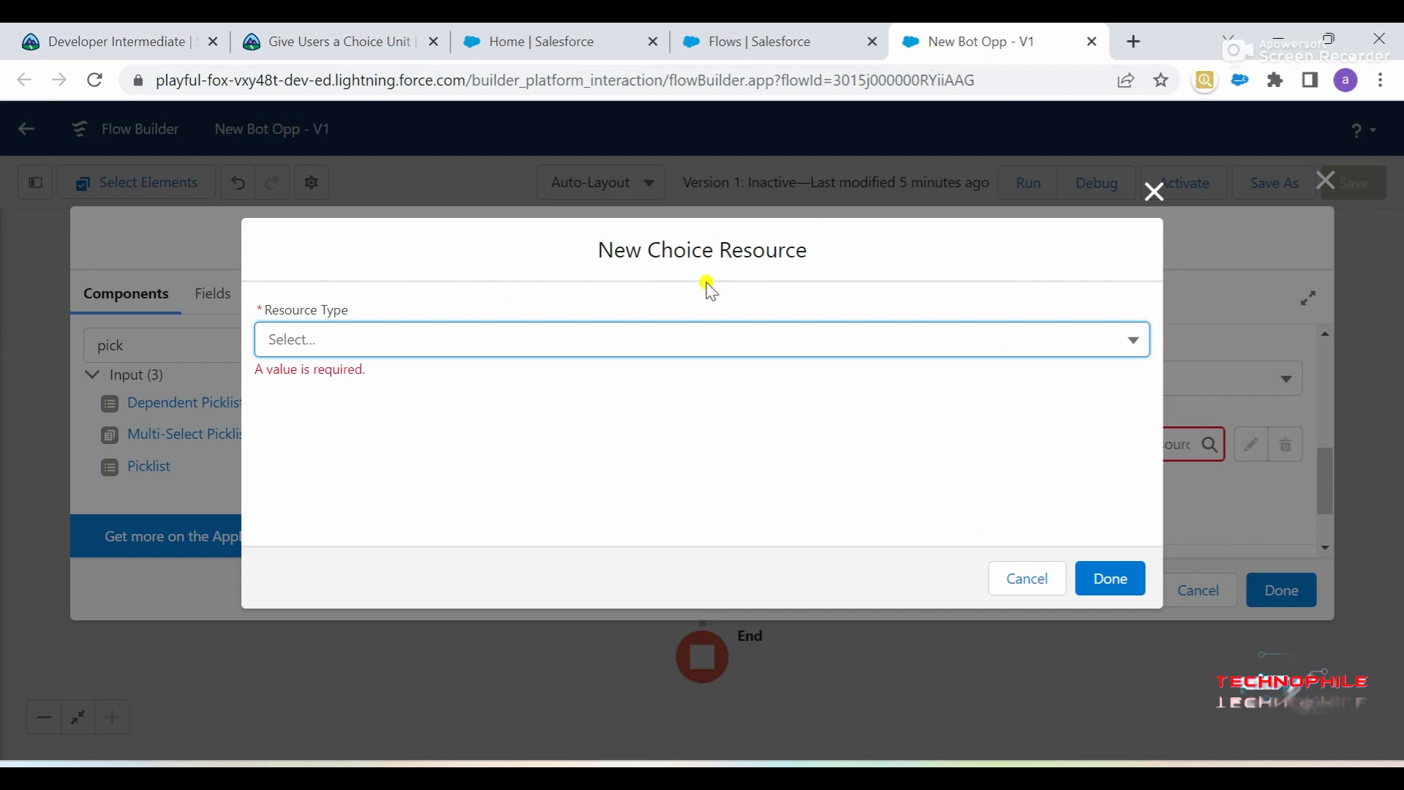
{"action": "left_click", "coordinate": [563, 348]}
{"action": "key", "text": "Up"}
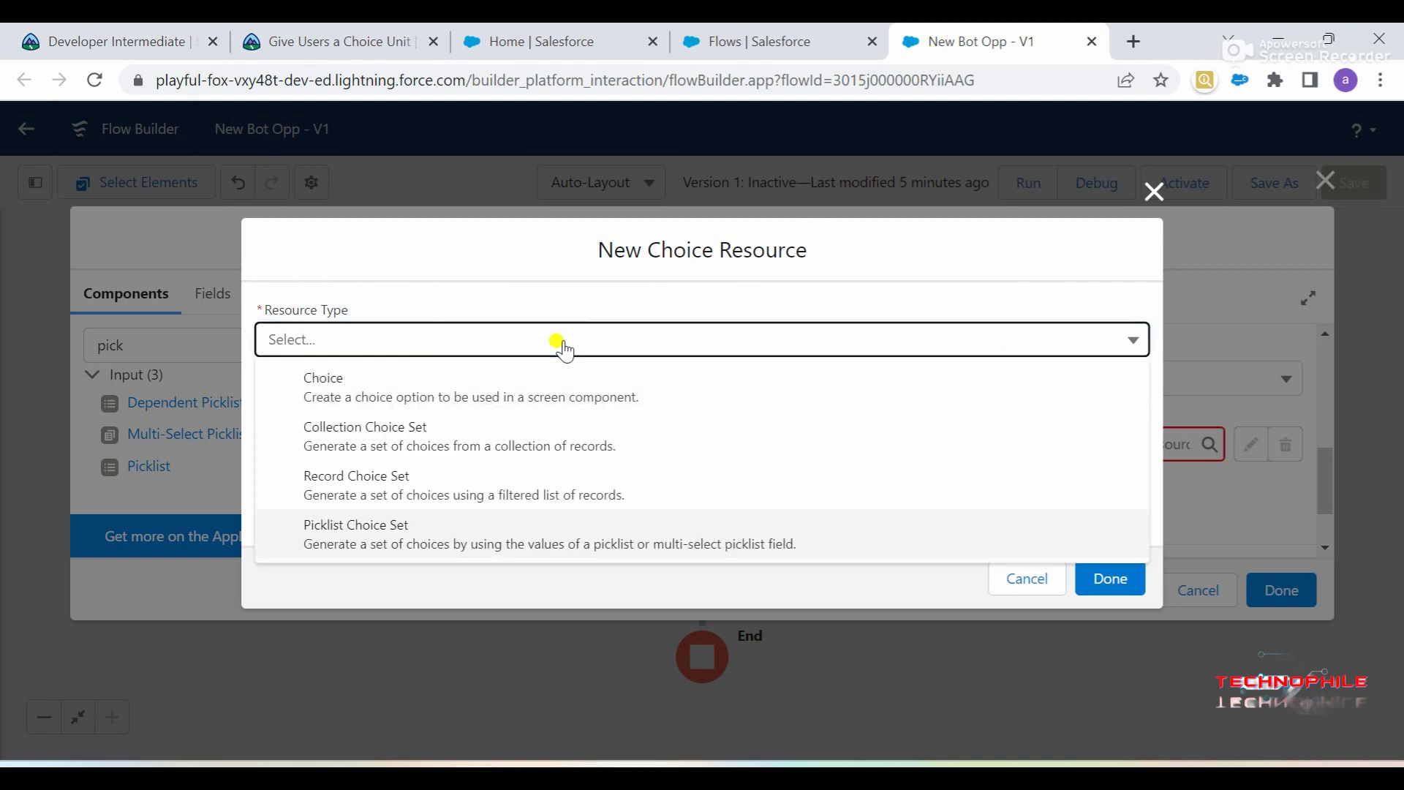
{"action": "left_click", "coordinate": [433, 532]}
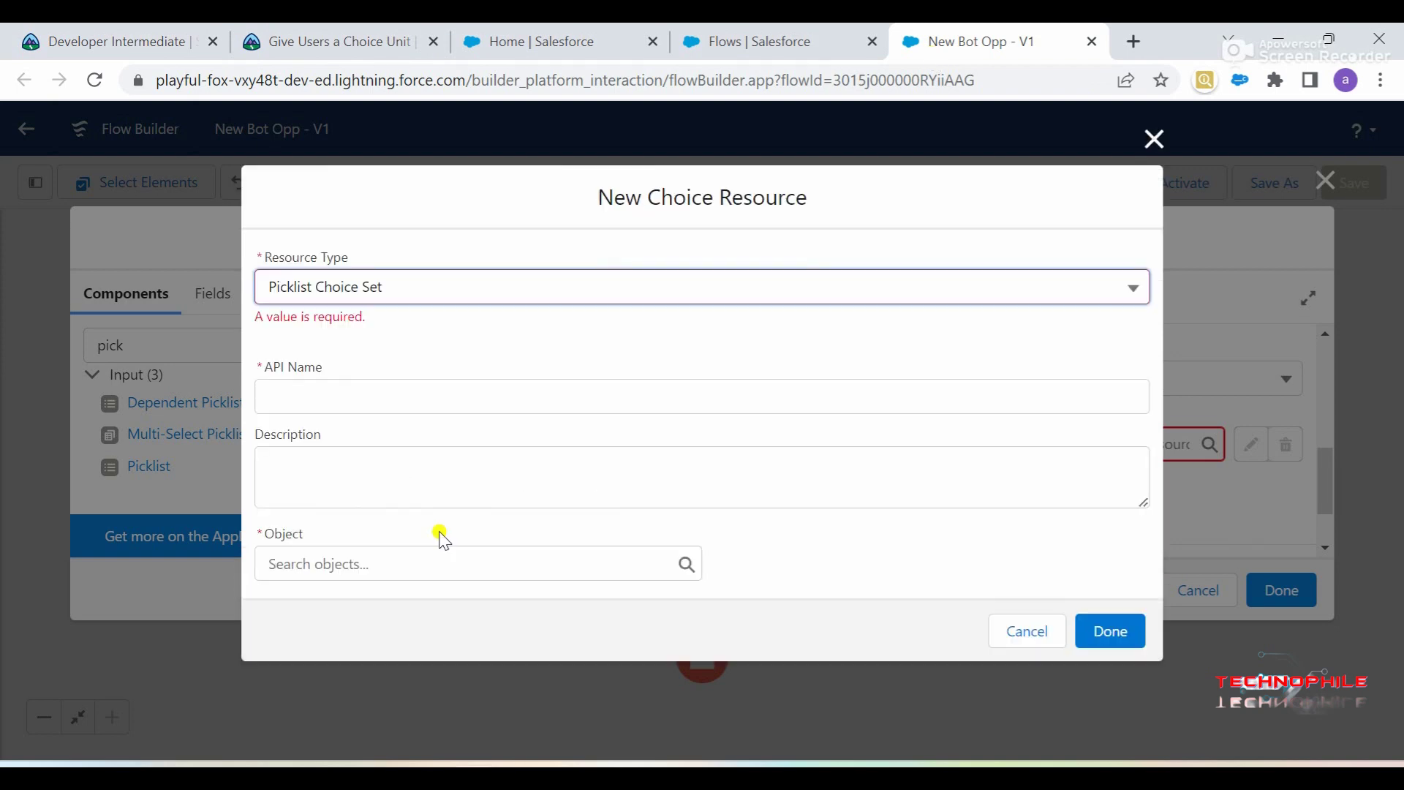
Step: Copy the API name choiceType from the challenge instructions into the new choice resource
{"action": "left_click", "coordinate": [391, 404]}
{"action": "left_click", "coordinate": [337, 41]}
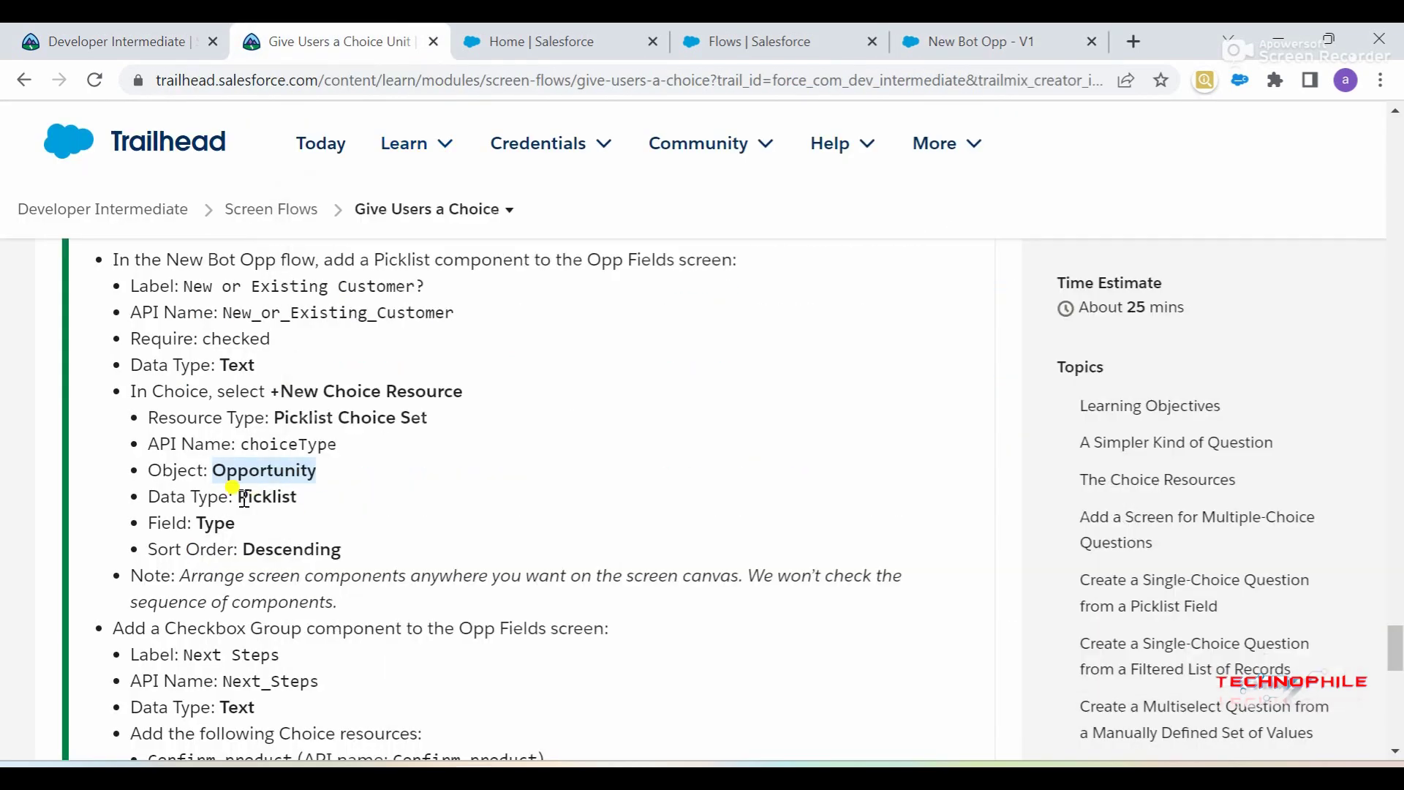
{"action": "double_click", "coordinate": [267, 442]}
{"action": "key", "text": "ctrl+c"}
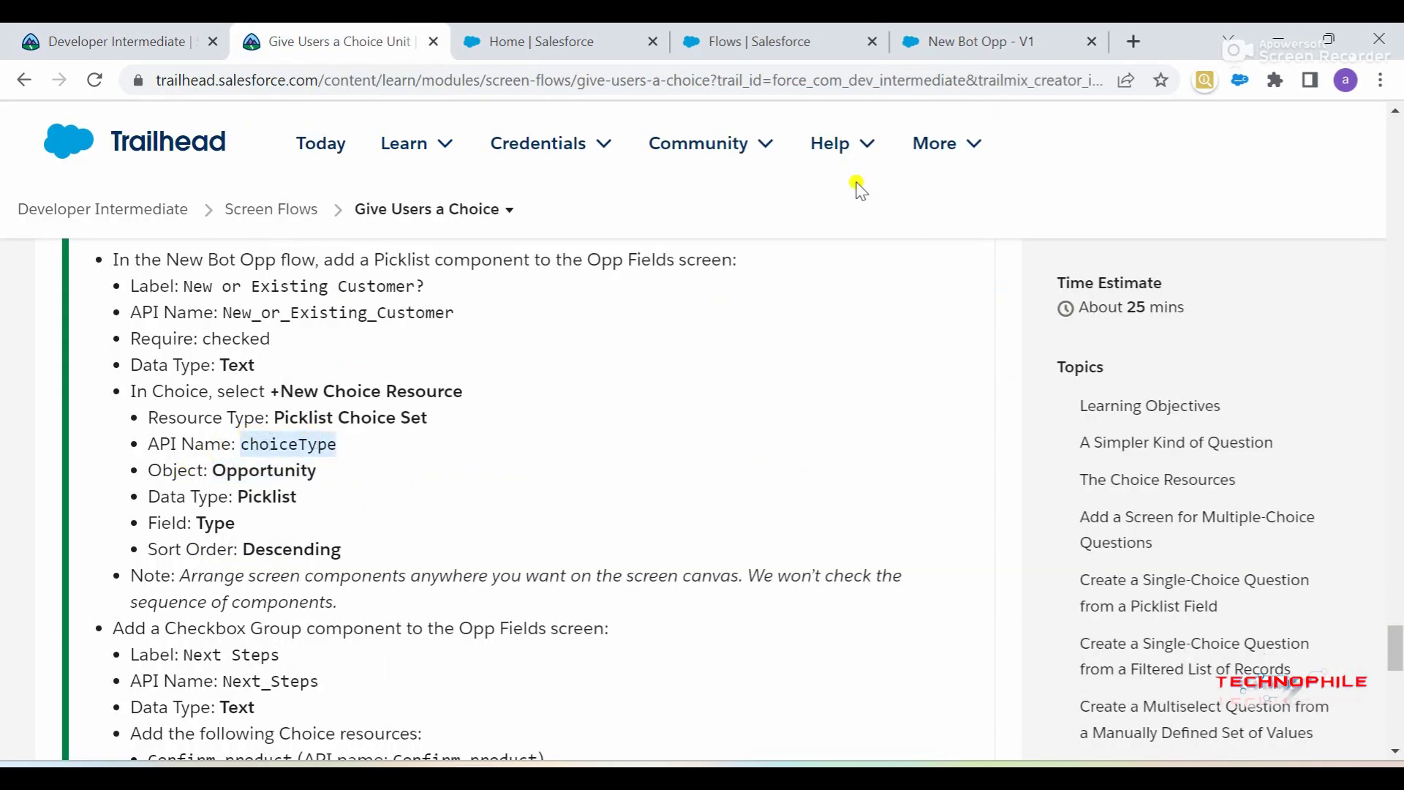
{"action": "left_click", "coordinate": [988, 33]}
{"action": "left_click", "coordinate": [448, 388]}
{"action": "key", "text": "ctrl+v"}
Step: Set the choiceType resource's object to Opportunity
{"action": "left_click", "coordinate": [445, 558]}
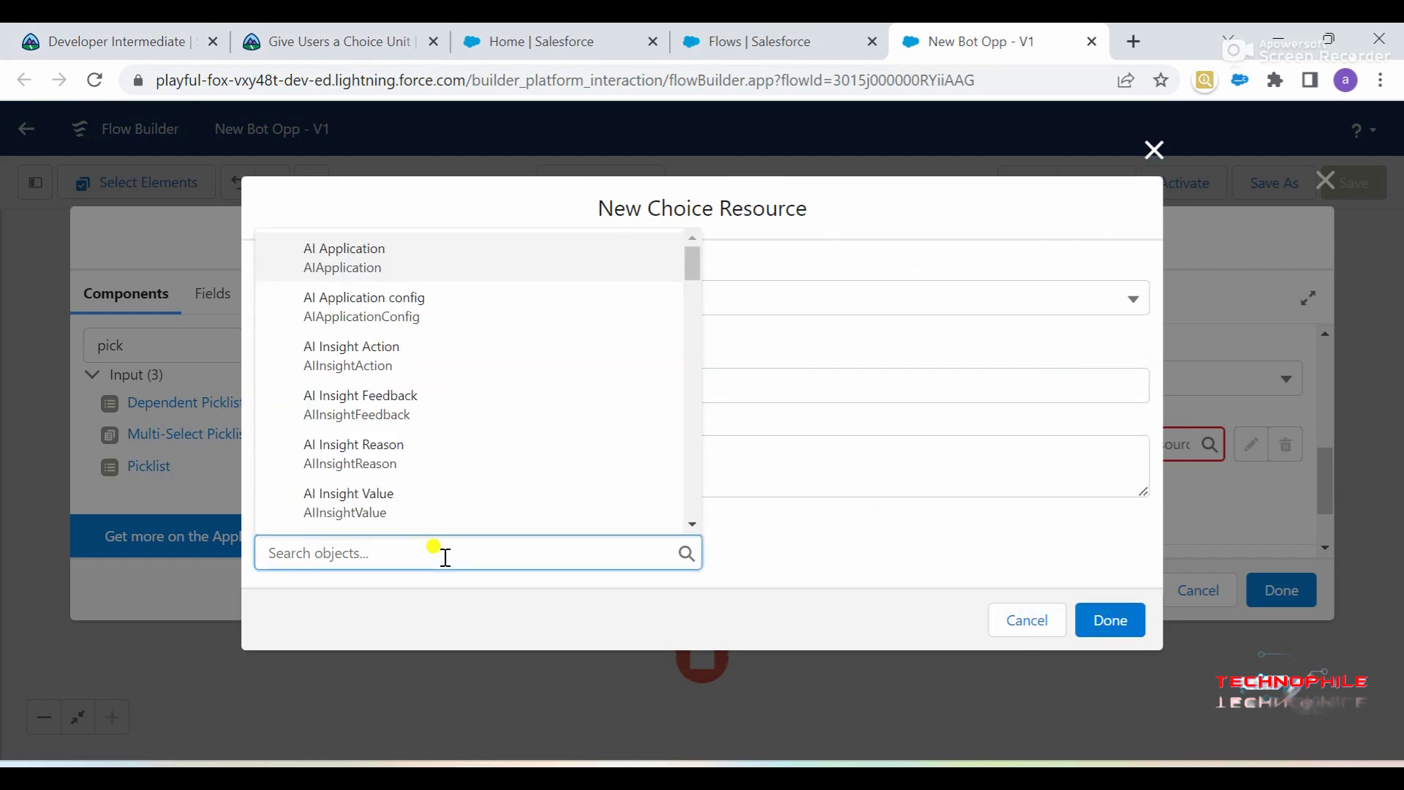
{"action": "type", "text": "opp"}
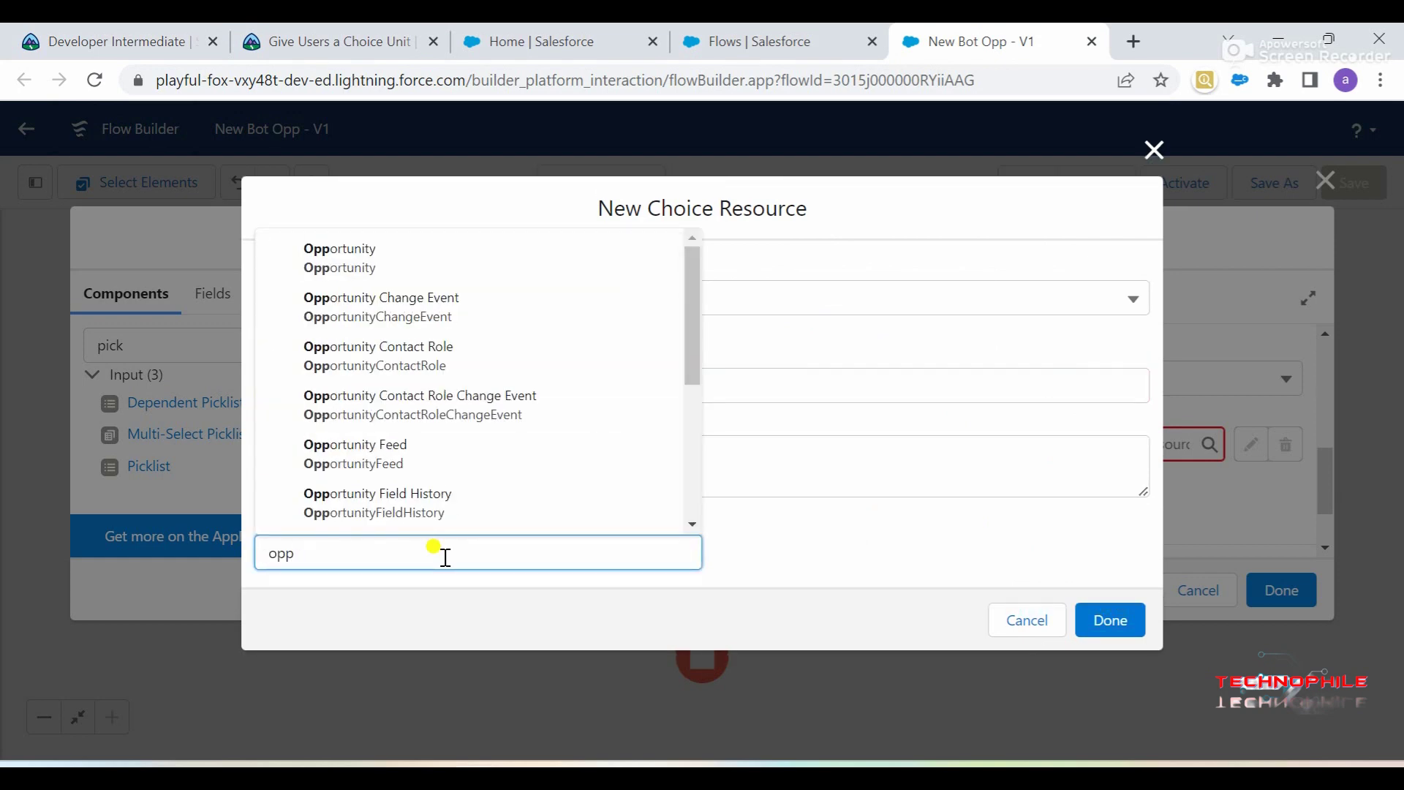
{"action": "left_click", "coordinate": [358, 248]}
{"action": "scroll", "coordinate": [564, 453], "scroll_direction": "down", "scroll_amount": 1}
Step: Check the remaining choice resource settings in the challenge and set the resource's data type to Picklist
{"action": "left_click", "coordinate": [376, 30]}
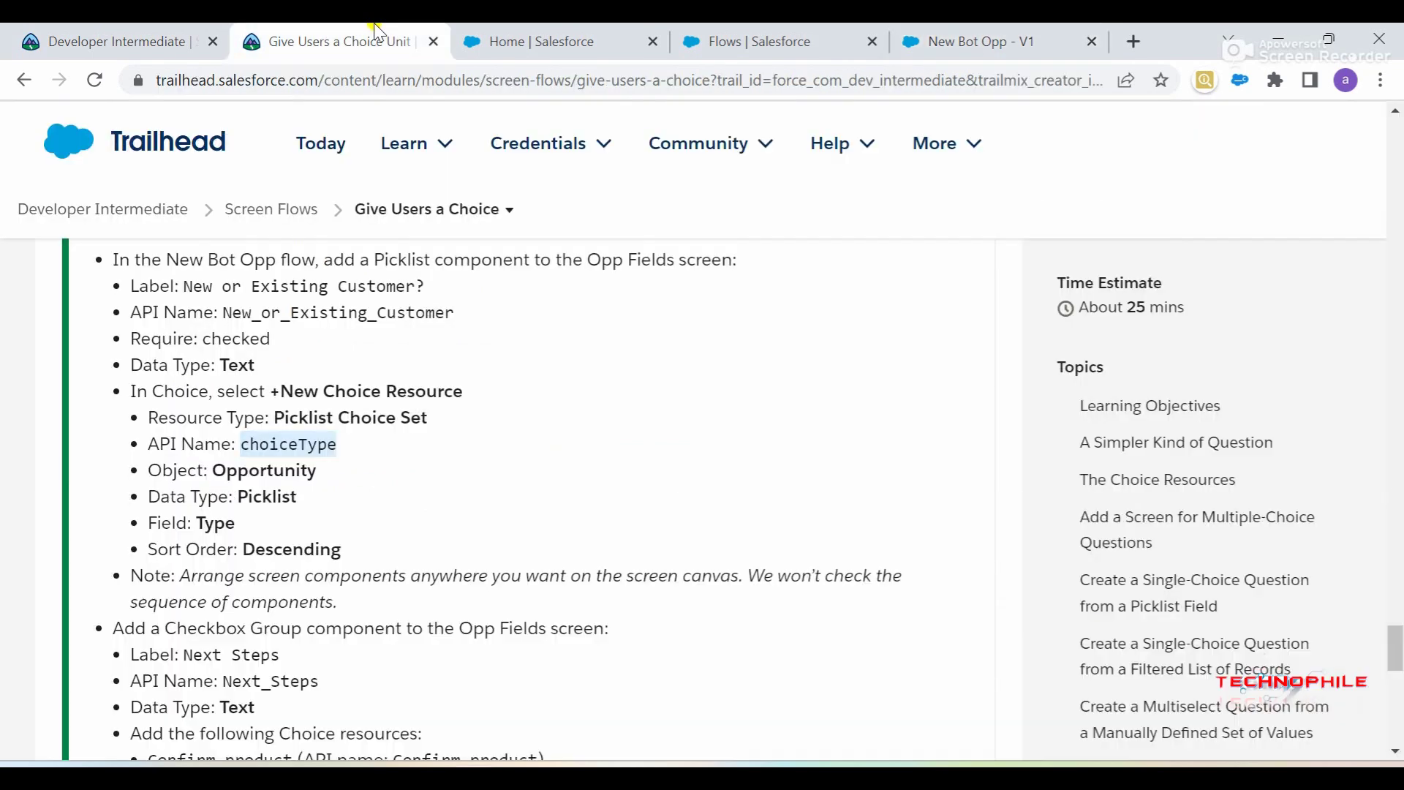
{"action": "scroll", "coordinate": [307, 569], "scroll_direction": "down", "scroll_amount": 3}
{"action": "double_click", "coordinate": [249, 373]}
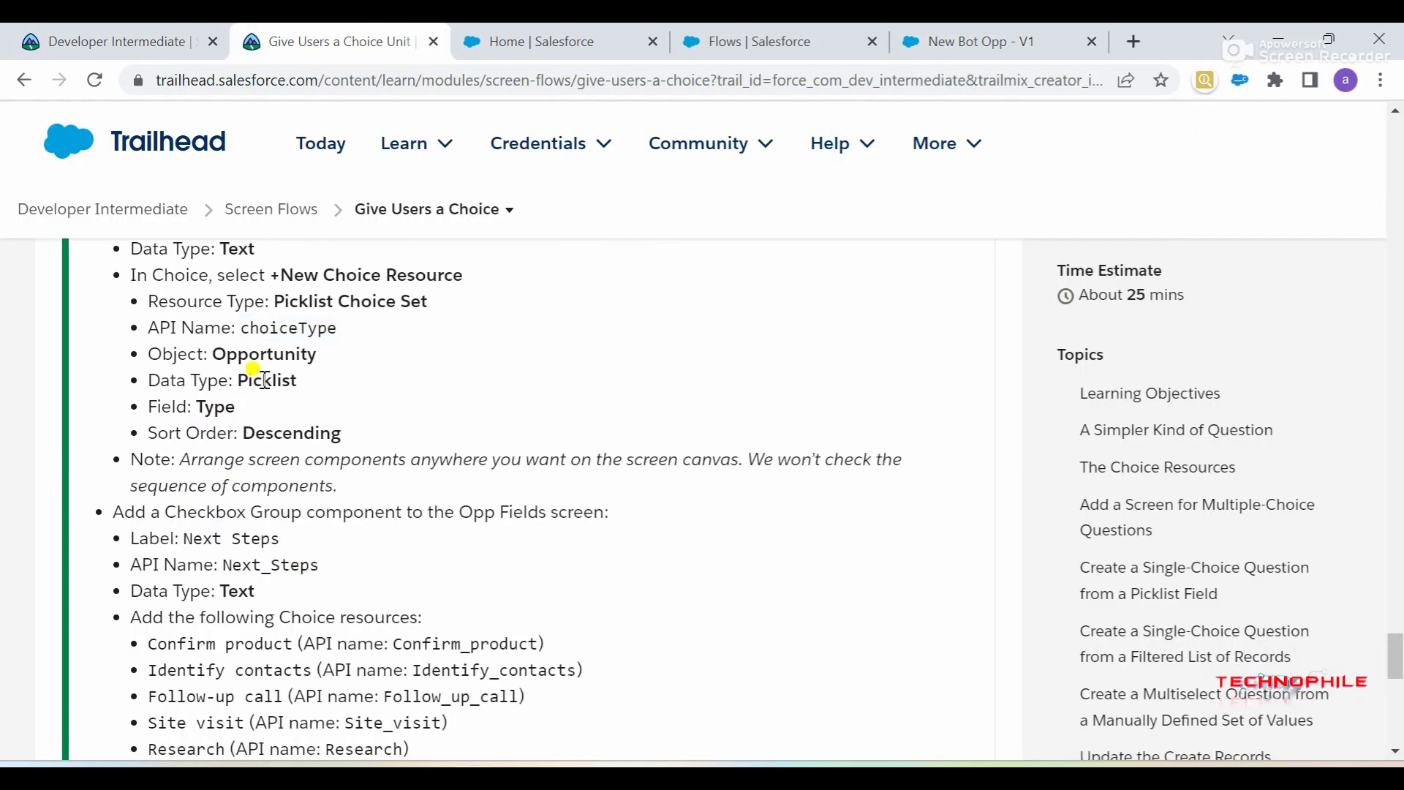
{"action": "left_click", "coordinate": [217, 406]}
{"action": "double_click", "coordinate": [265, 381]}
{"action": "left_click", "coordinate": [980, 41]}
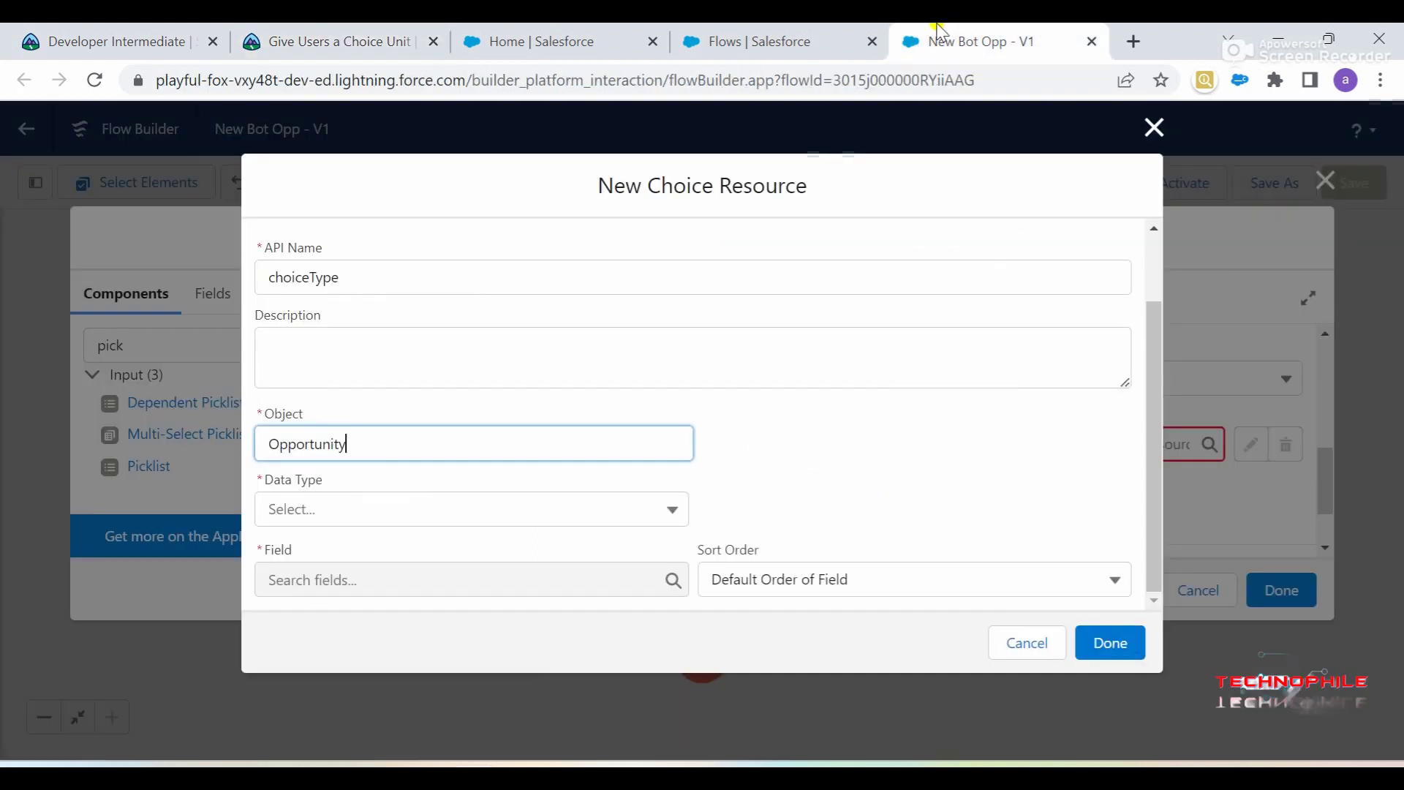
{"action": "left_click", "coordinate": [365, 514]}
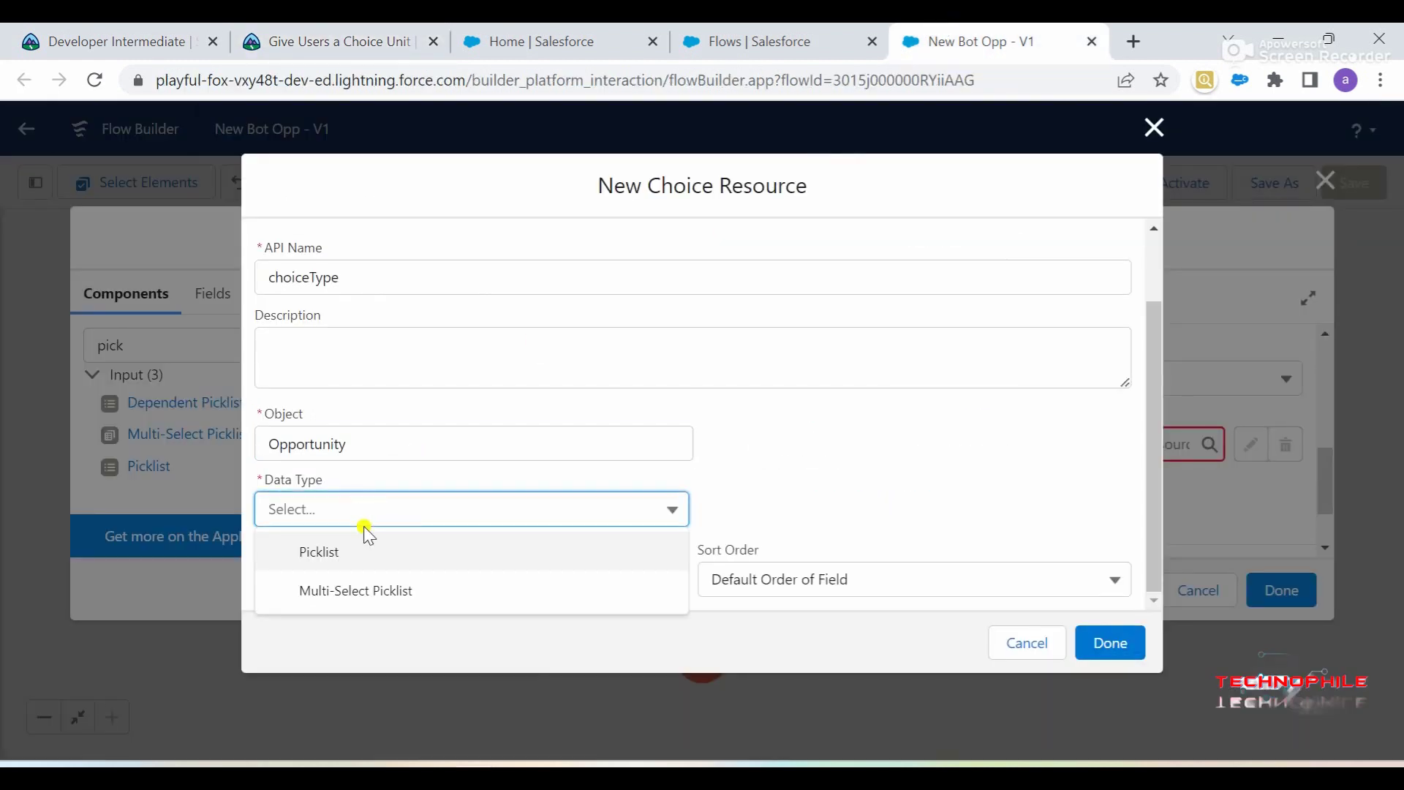
{"action": "left_click", "coordinate": [362, 550]}
Step: Set the choiceType resource's field to Type
{"action": "left_click", "coordinate": [441, 574]}
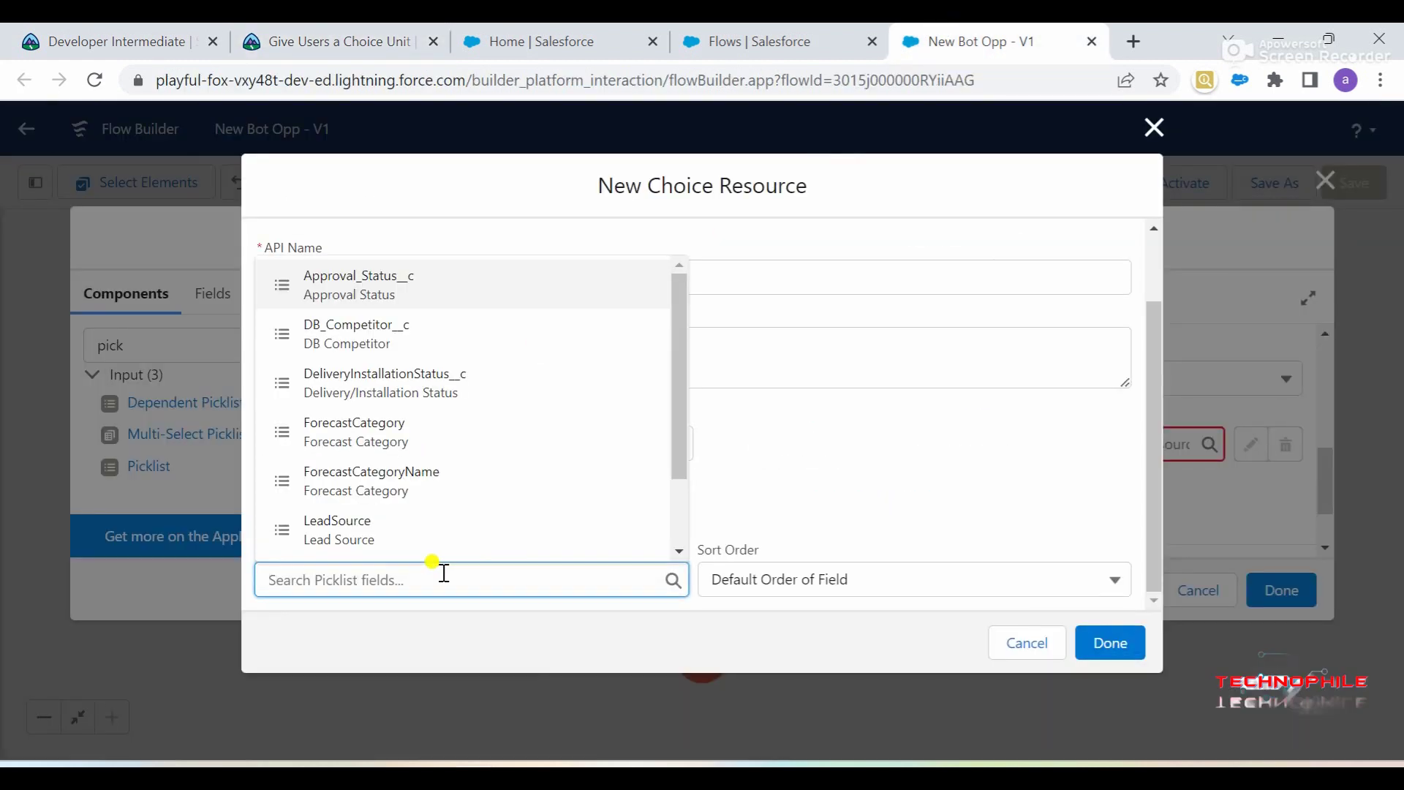
{"action": "type", "text": "ty"}
{"action": "left_click", "coordinate": [376, 537]}
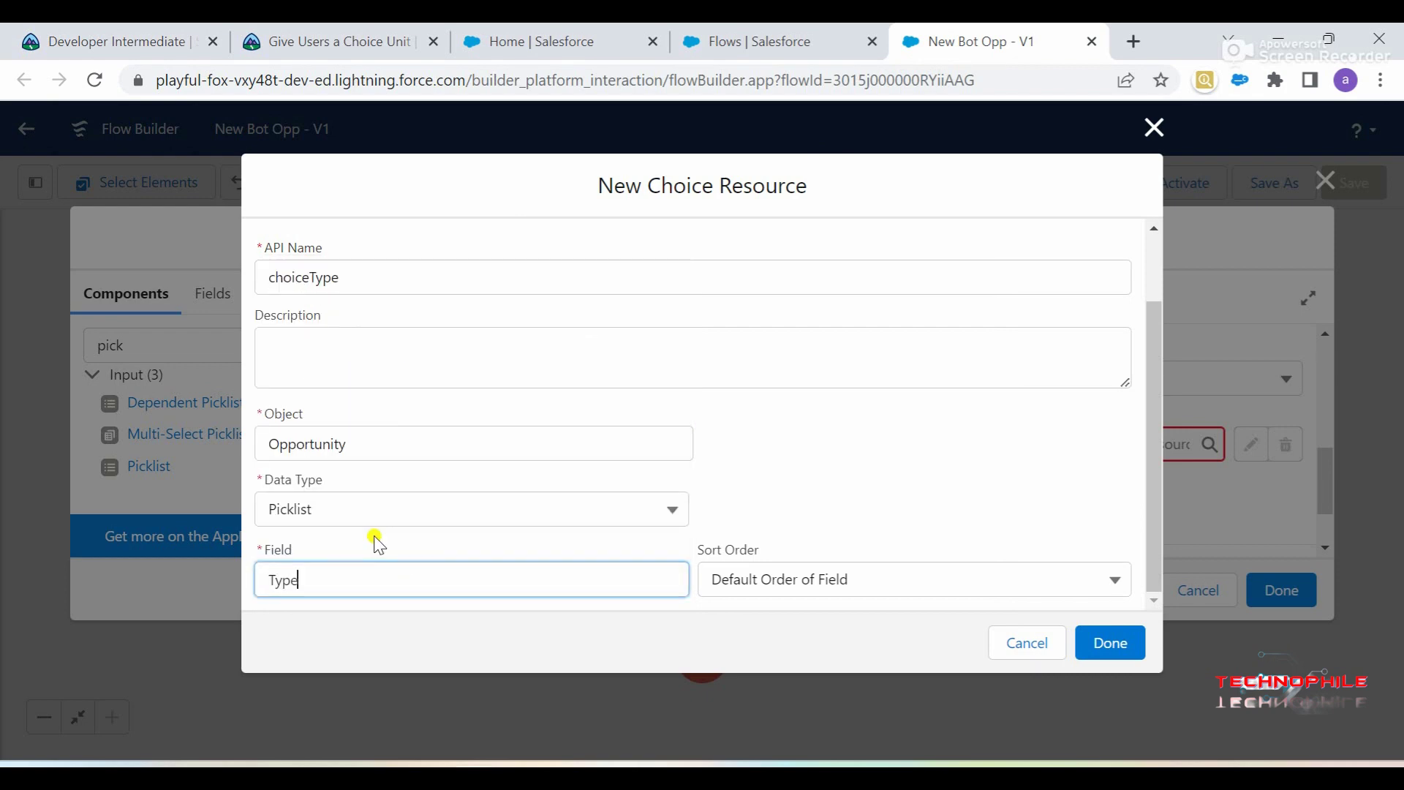
Step: Check the required sort order in the challenge, set it to Descending, and finish creating the choice resource
{"action": "left_click", "coordinate": [344, 41]}
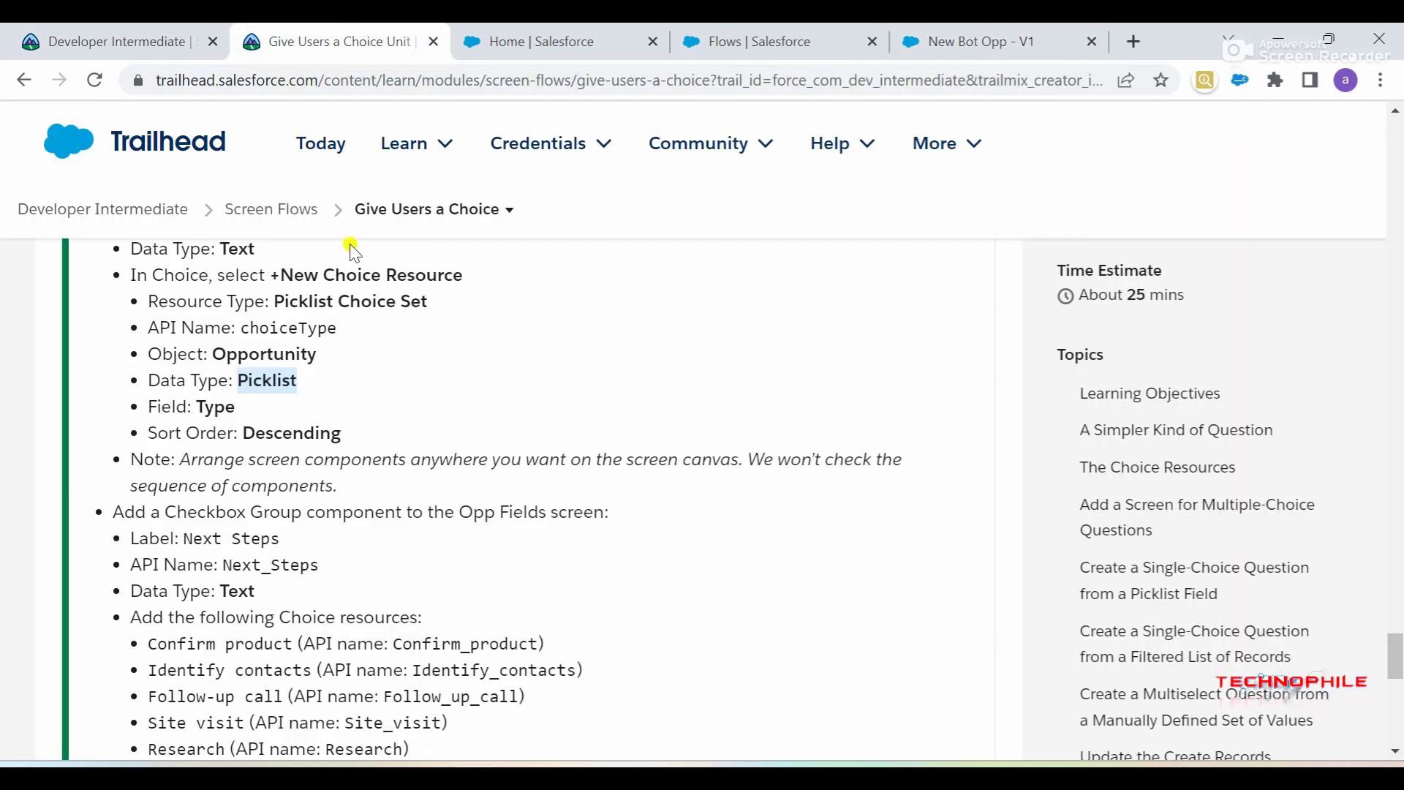
{"action": "left_click_drag", "start_coordinate": [241, 433], "coordinate": [341, 433]}
{"action": "left_click", "coordinate": [1017, 36]}
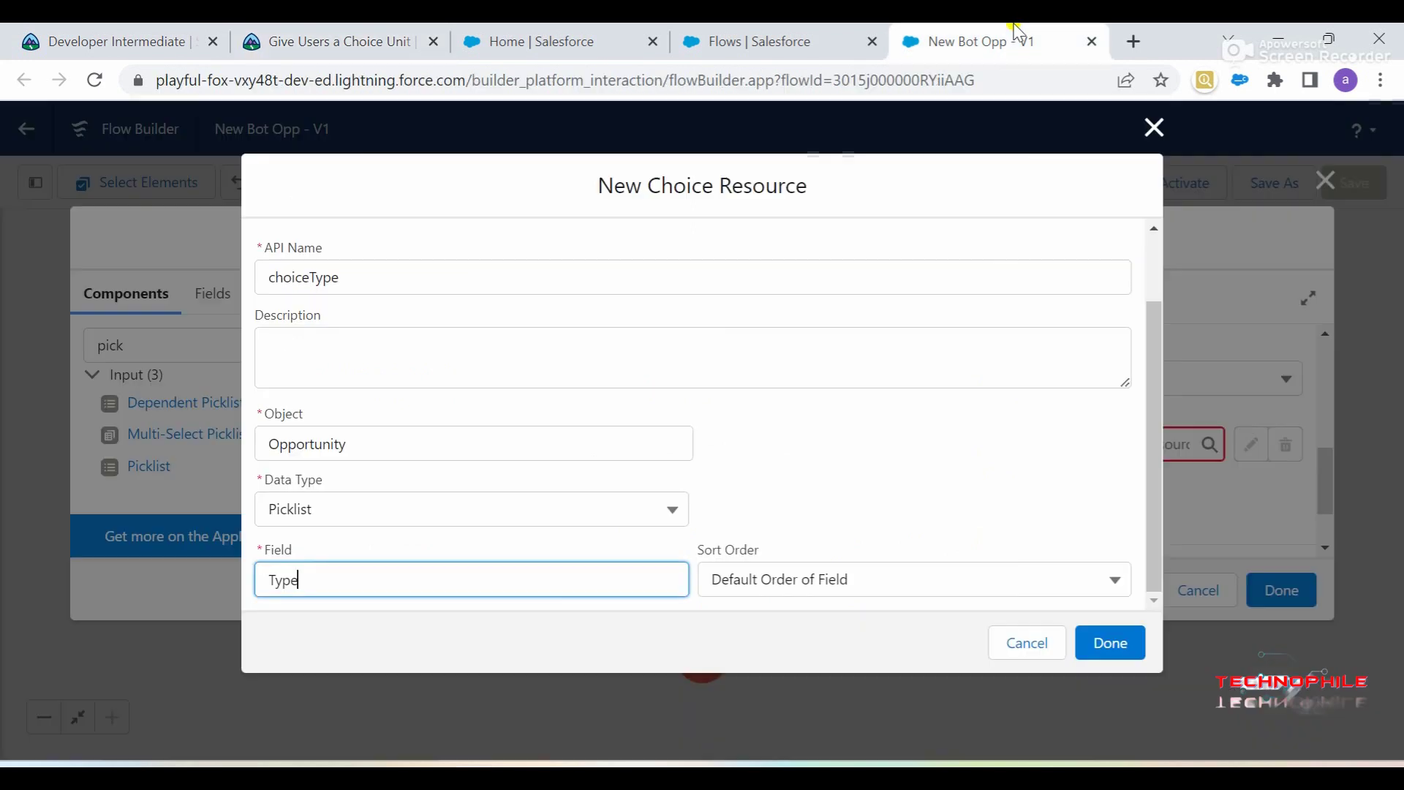
{"action": "left_click", "coordinate": [792, 580]}
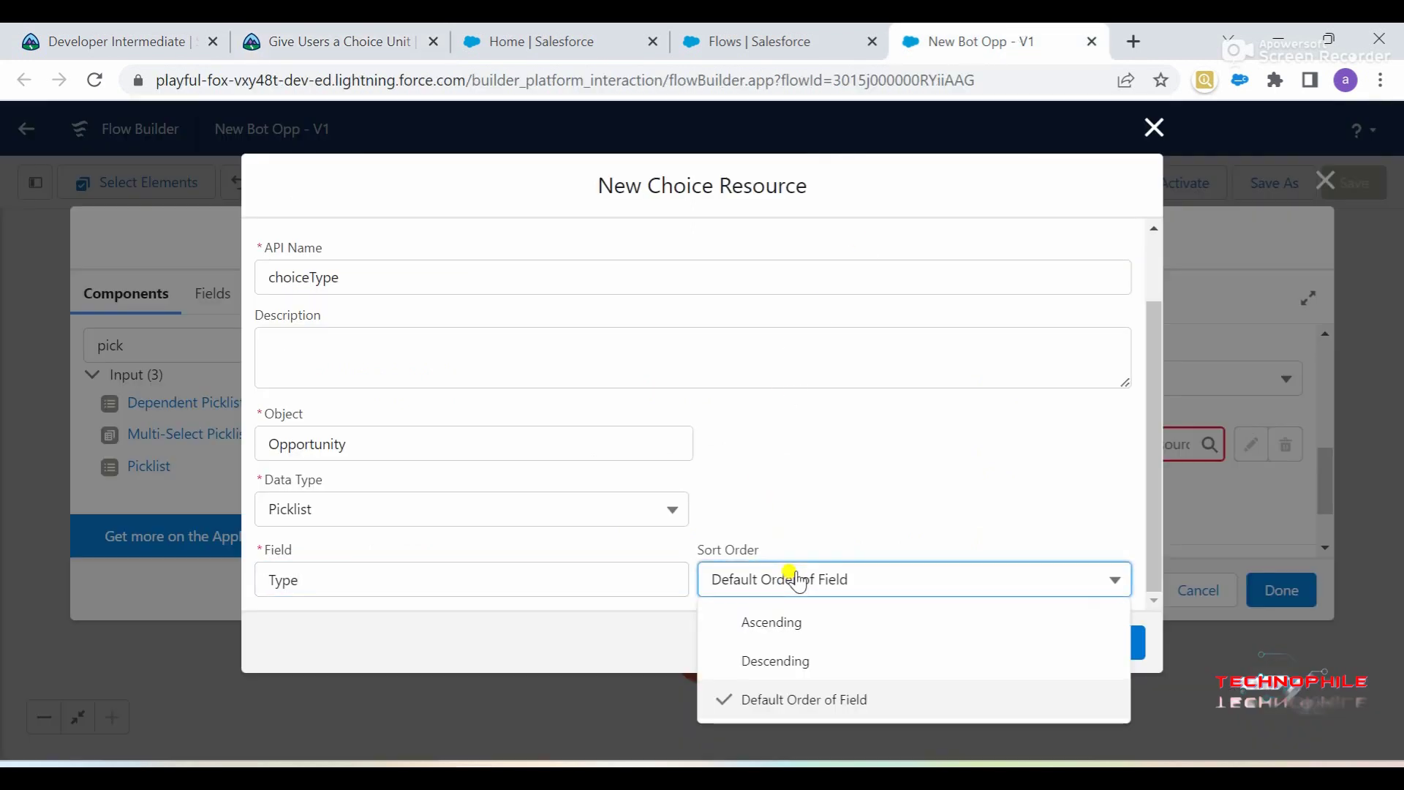
{"action": "left_click", "coordinate": [794, 659]}
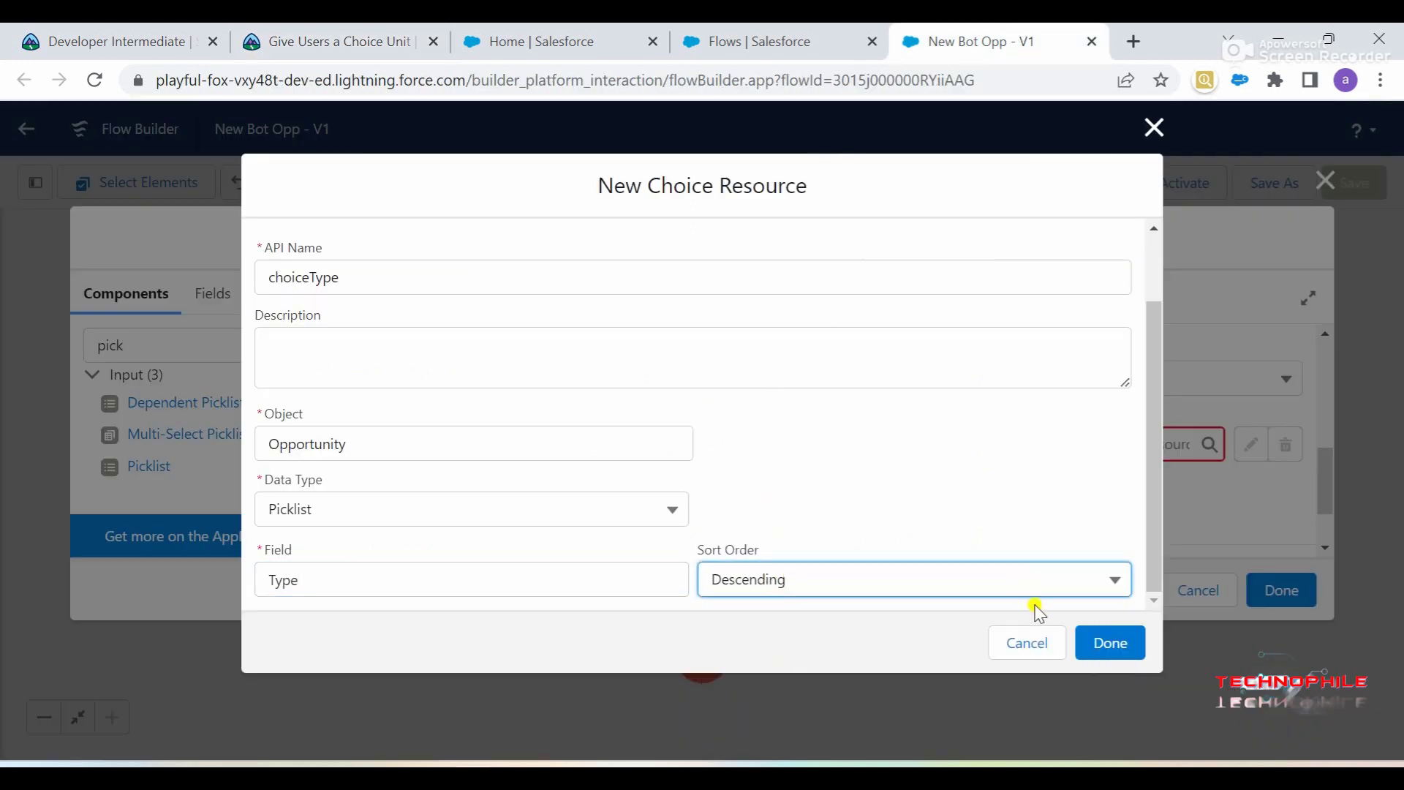
{"action": "left_click", "coordinate": [1100, 648]}
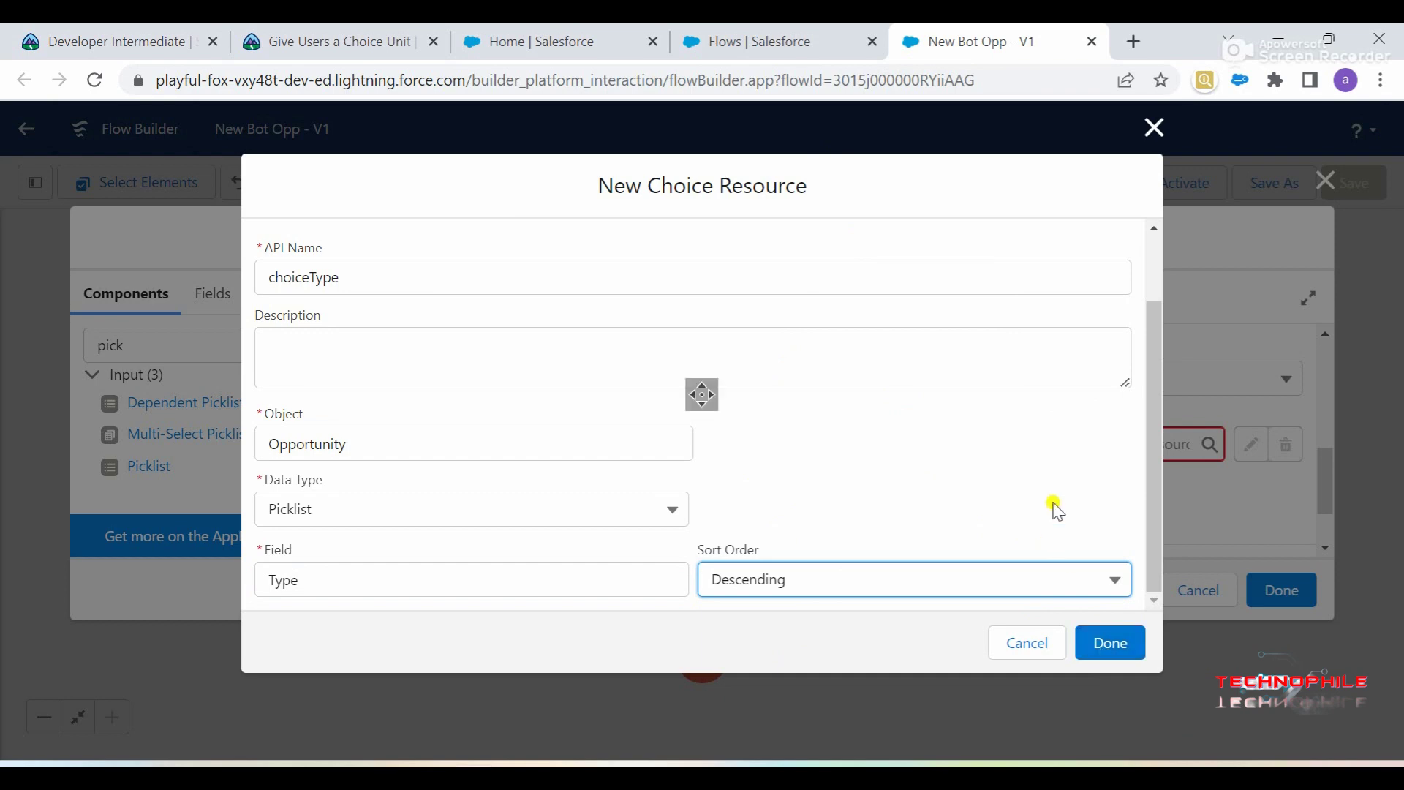
{"action": "left_click", "coordinate": [1090, 647]}
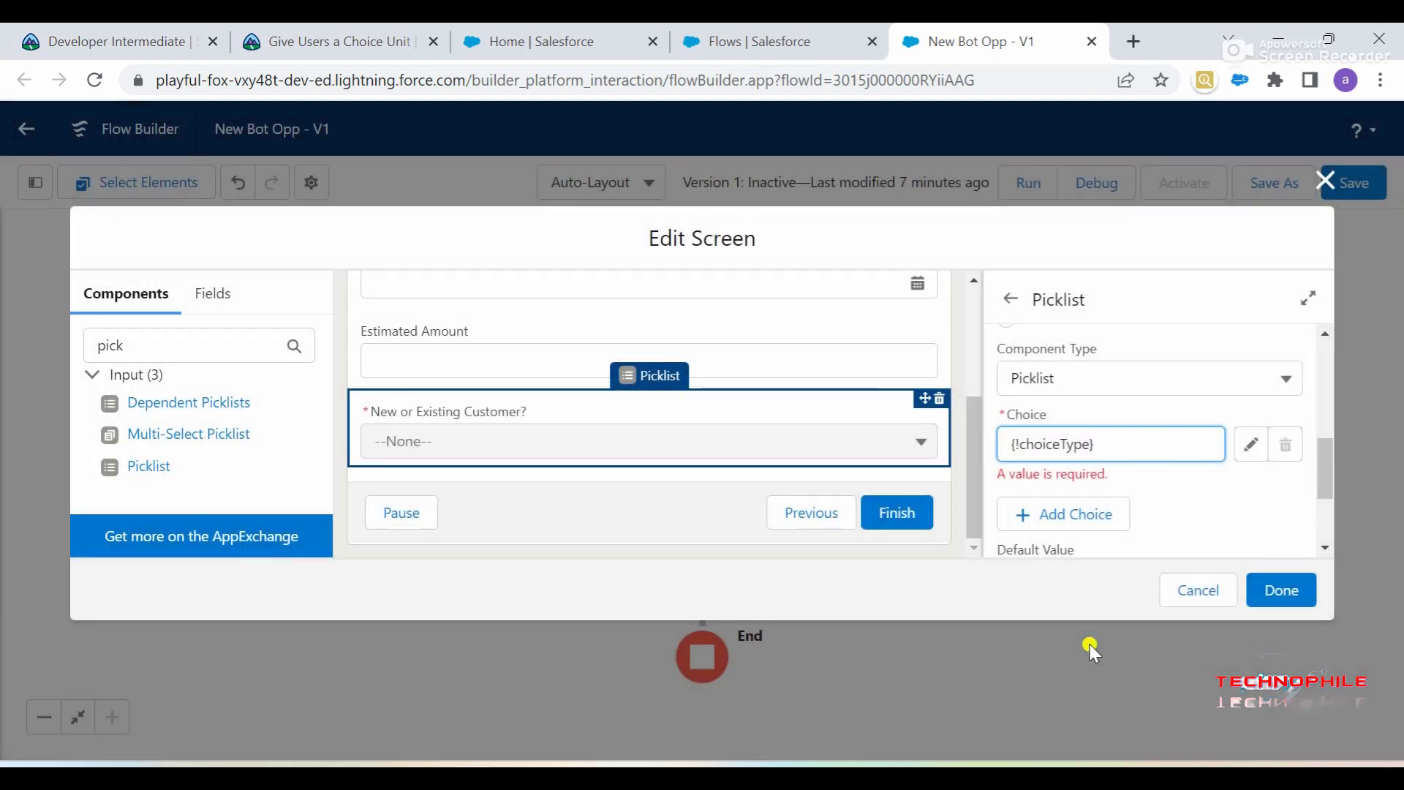
Step: Read the Checkbox Group requirement in the challenge and copy its label, Next Steps
{"action": "scroll", "coordinate": [1126, 486], "scroll_direction": "up", "scroll_amount": 5}
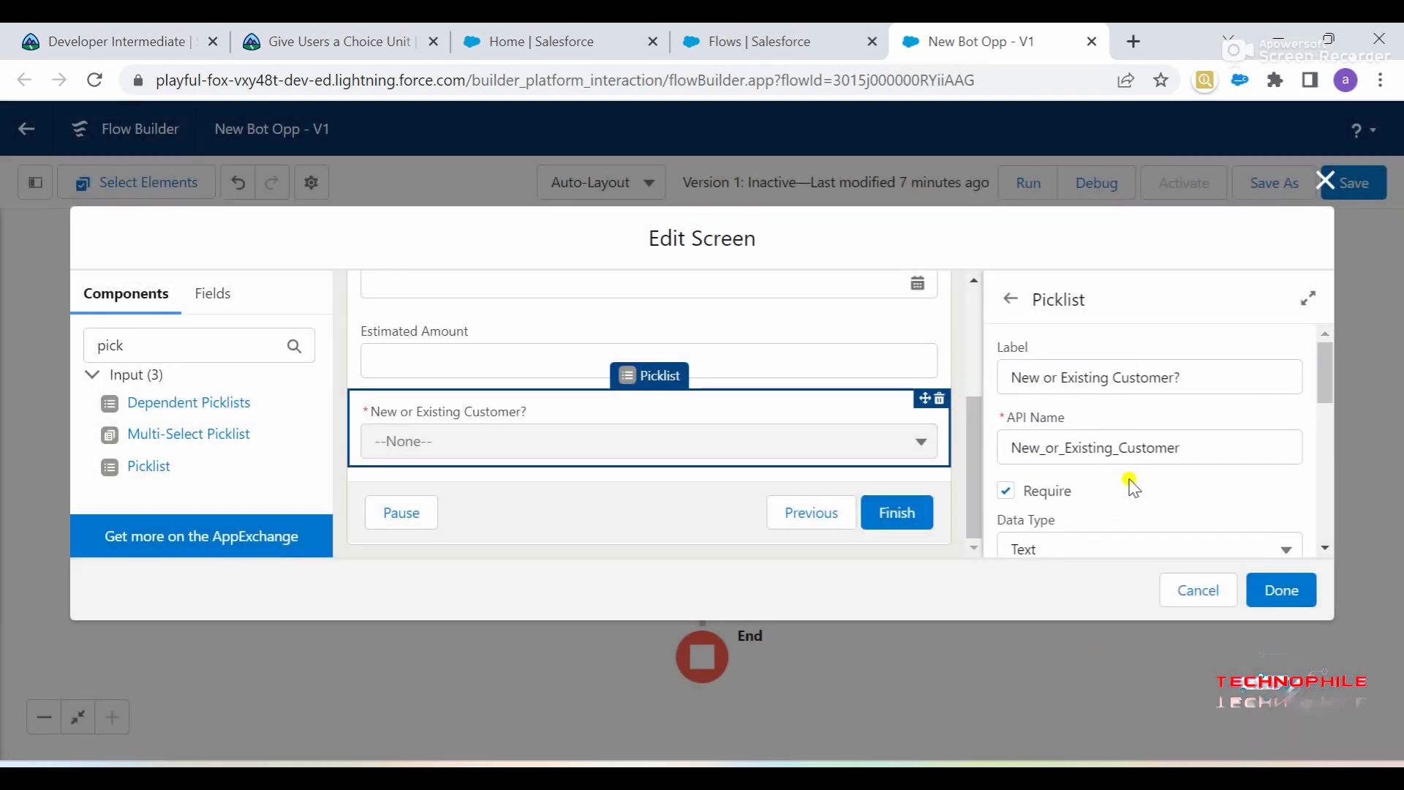
{"action": "left_click", "coordinate": [363, 41]}
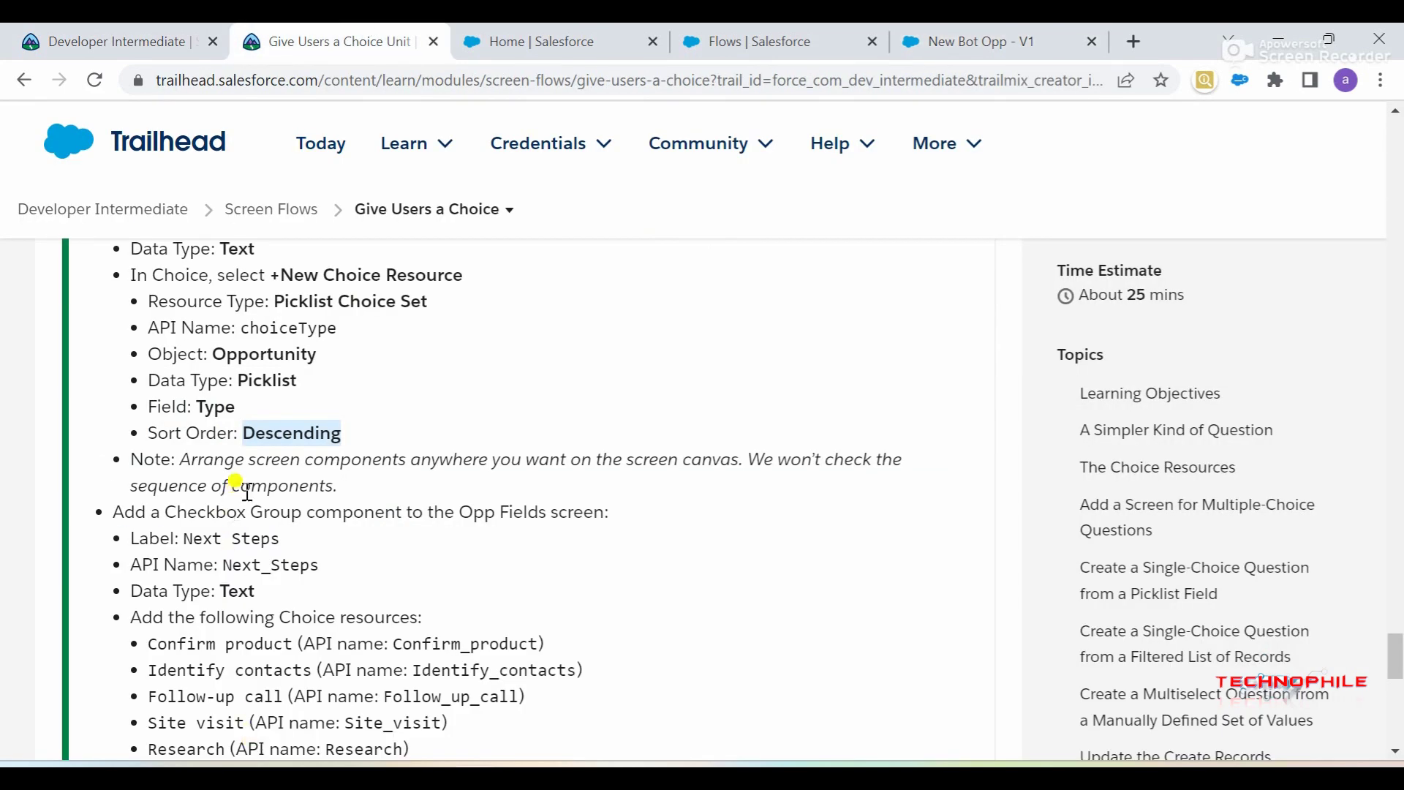
{"action": "scroll", "coordinate": [245, 496], "scroll_direction": "down", "scroll_amount": 1}
{"action": "left_click_drag", "start_coordinate": [165, 417], "coordinate": [575, 418]}
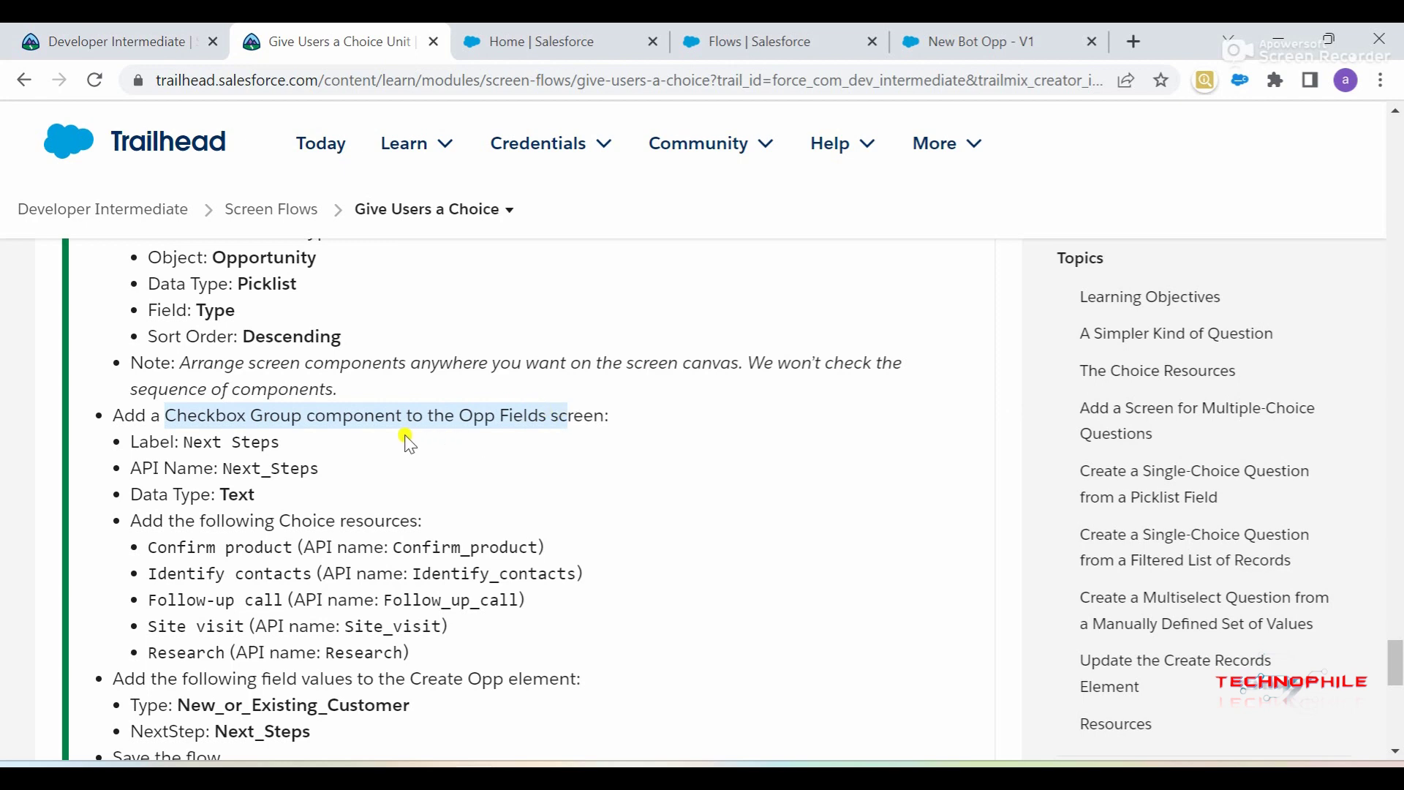
{"action": "left_click_drag", "start_coordinate": [185, 441], "coordinate": [282, 441]}
{"action": "key", "text": "ctrl+c"}
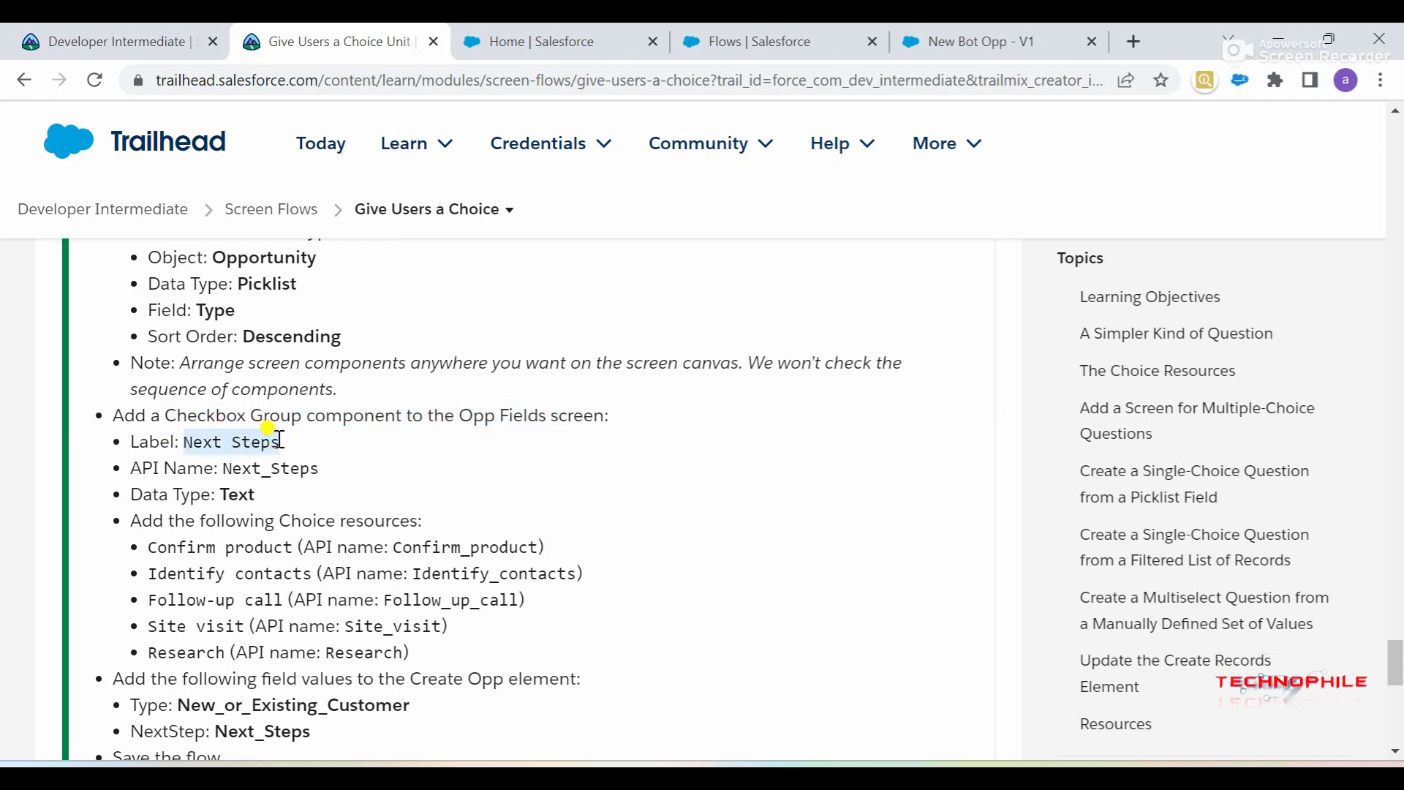
Step: Find the Checkbox Group component in the flow builder and add it to the screen below the New or Existing Customer picklist
{"action": "left_click", "coordinate": [935, 32]}
{"action": "left_click", "coordinate": [204, 345]}
{"action": "key", "text": "ctrl+a"}
{"action": "key", "text": "BackSpace"}
{"action": "type", "text": "ceck"}
{"action": "key", "text": "BackSpace"}
{"action": "key", "text": "BackSpace"}
{"action": "key", "text": "BackSpace"}
{"action": "type", "text": "hed"}
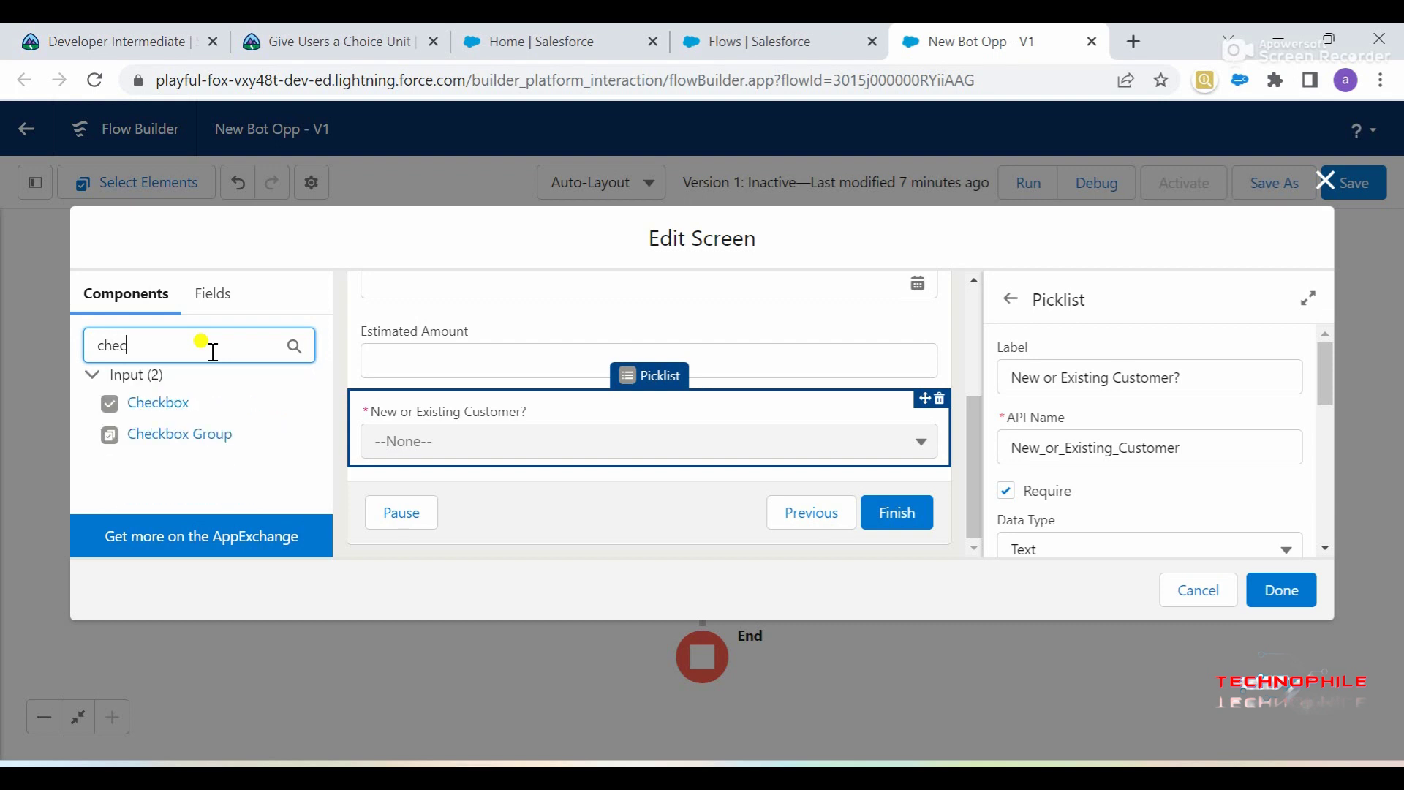
{"action": "left_click", "coordinate": [176, 439]}
Step: Label the new checkbox group Next Steps
{"action": "scroll", "coordinate": [482, 448], "scroll_direction": "down", "scroll_amount": 2}
{"action": "left_click", "coordinate": [1143, 378]}
{"action": "key", "text": "ctrl+v"}
Step: Compare the Next Steps checkbox group's API name and data type with the challenge instructions
{"action": "left_click", "coordinate": [337, 41]}
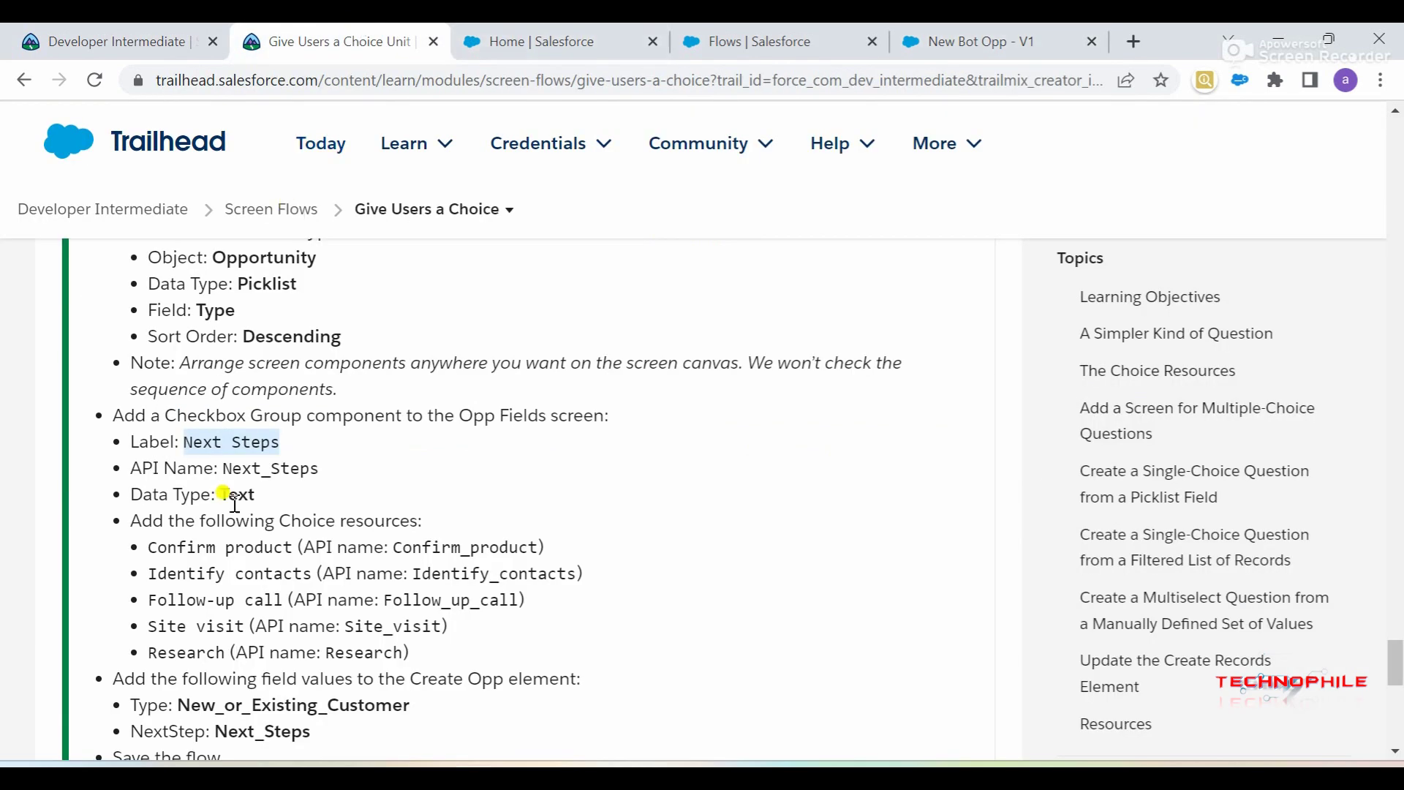
{"action": "double_click", "coordinate": [235, 495]}
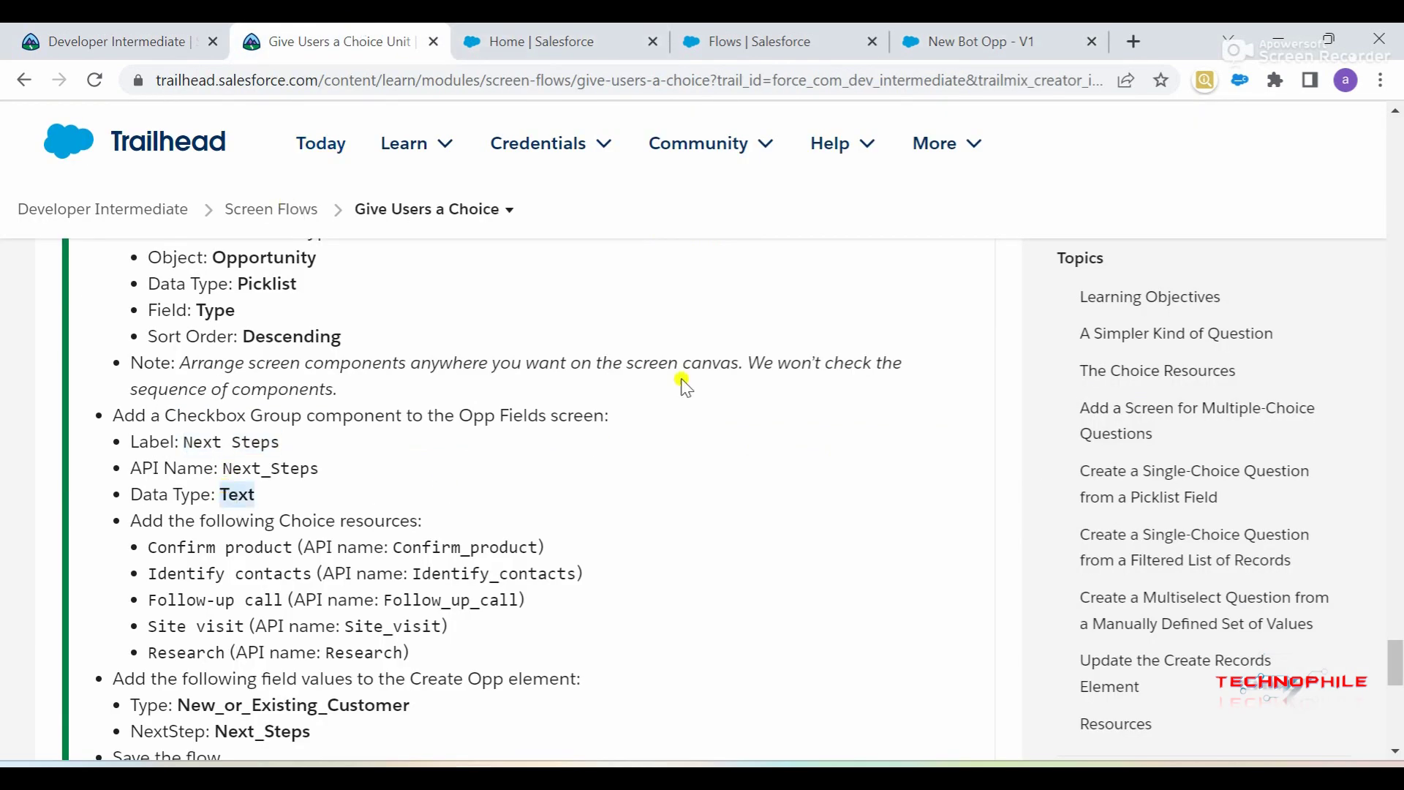
{"action": "left_click", "coordinate": [973, 41]}
{"action": "scroll", "coordinate": [1089, 493], "scroll_direction": "down", "scroll_amount": 1}
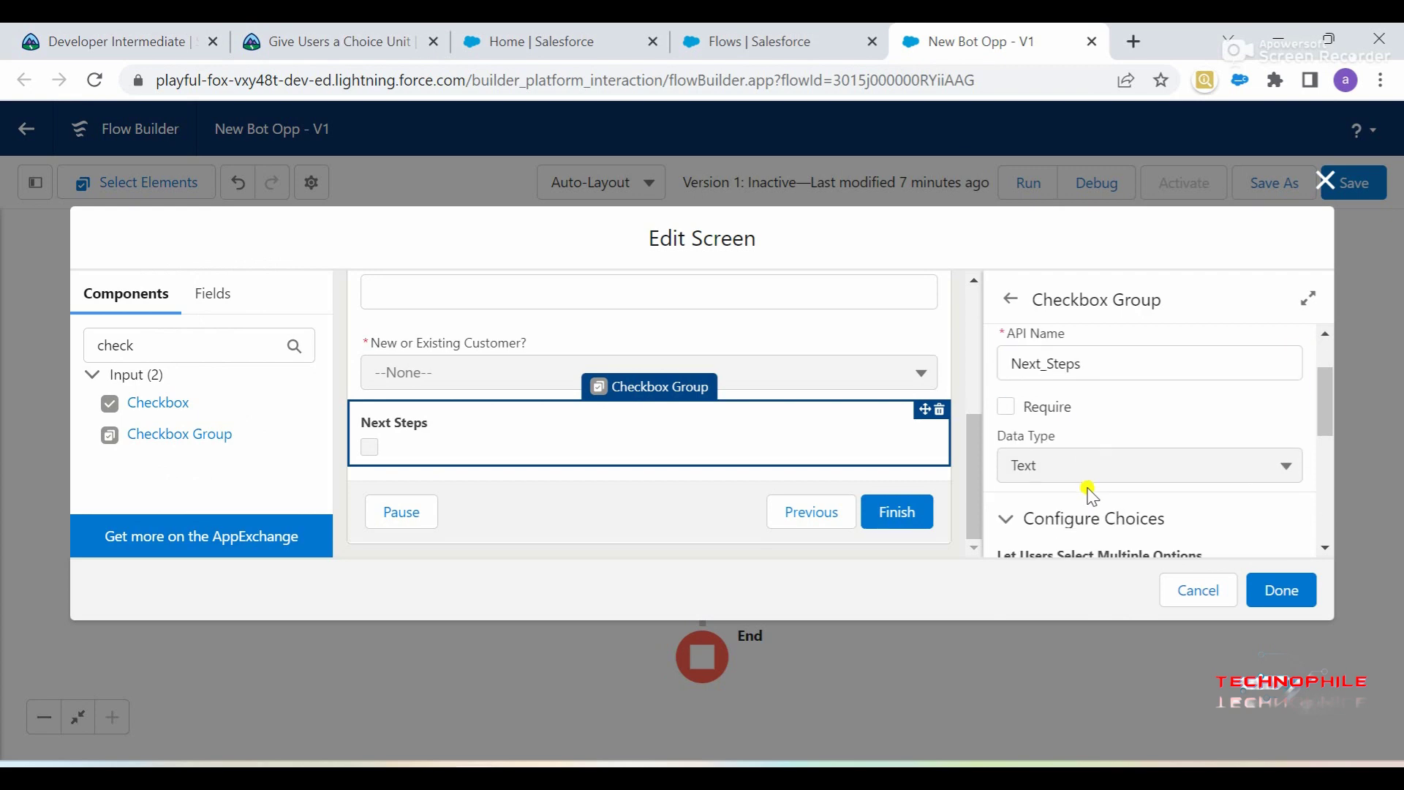
{"action": "left_click", "coordinate": [410, 37]}
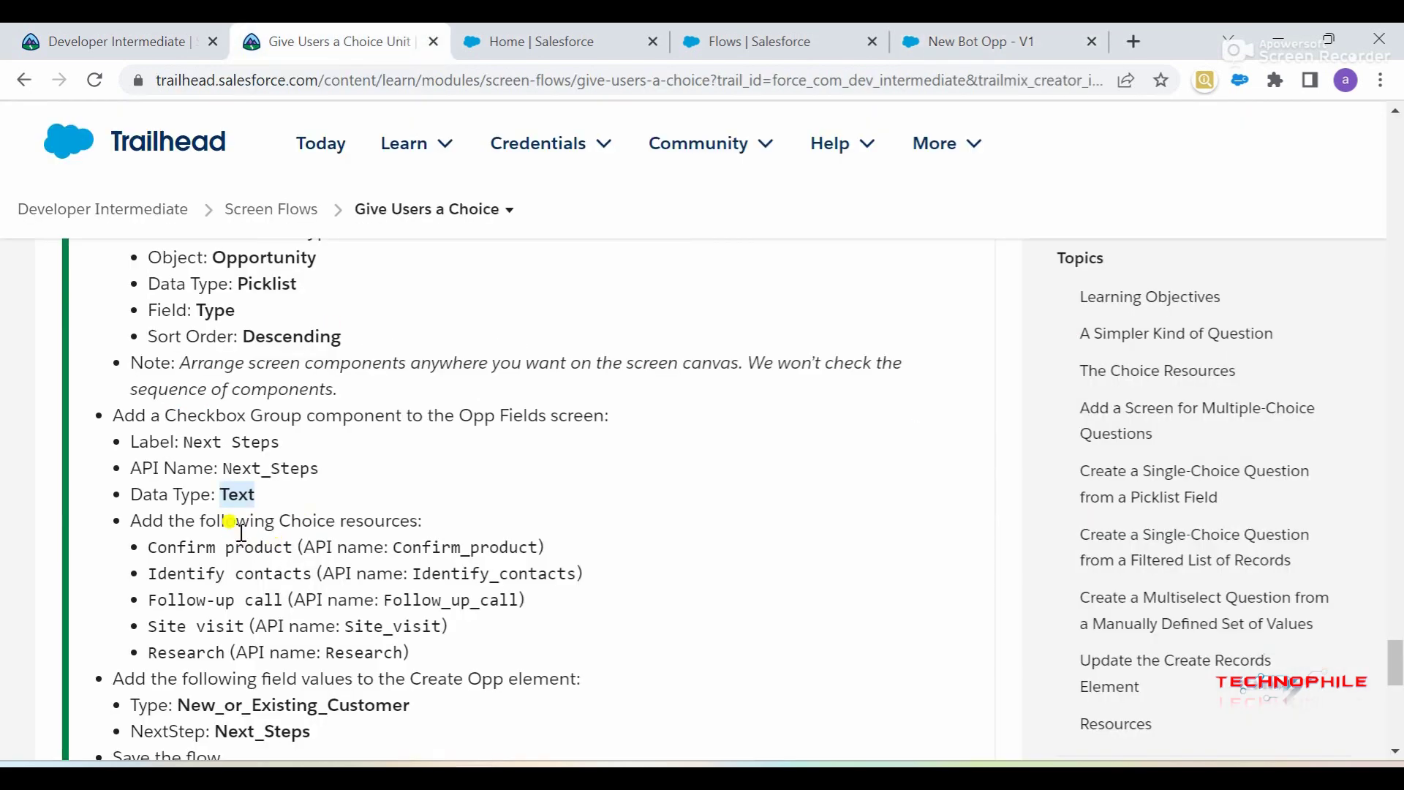
{"action": "left_click", "coordinate": [961, 53]}
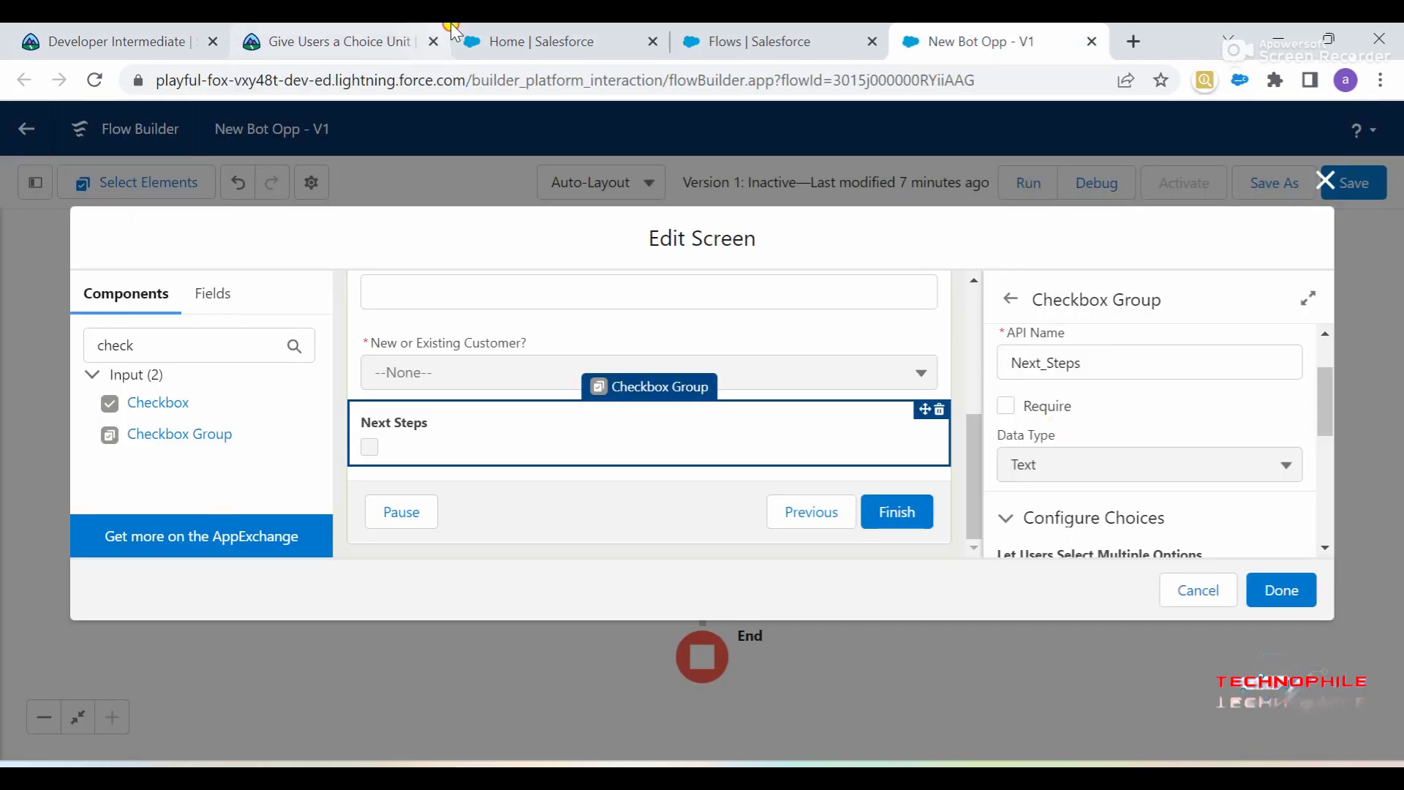
Step: Copy the choice name Confirm product from the challenge and go to the checkbox group's choice settings
{"action": "left_click", "coordinate": [410, 37]}
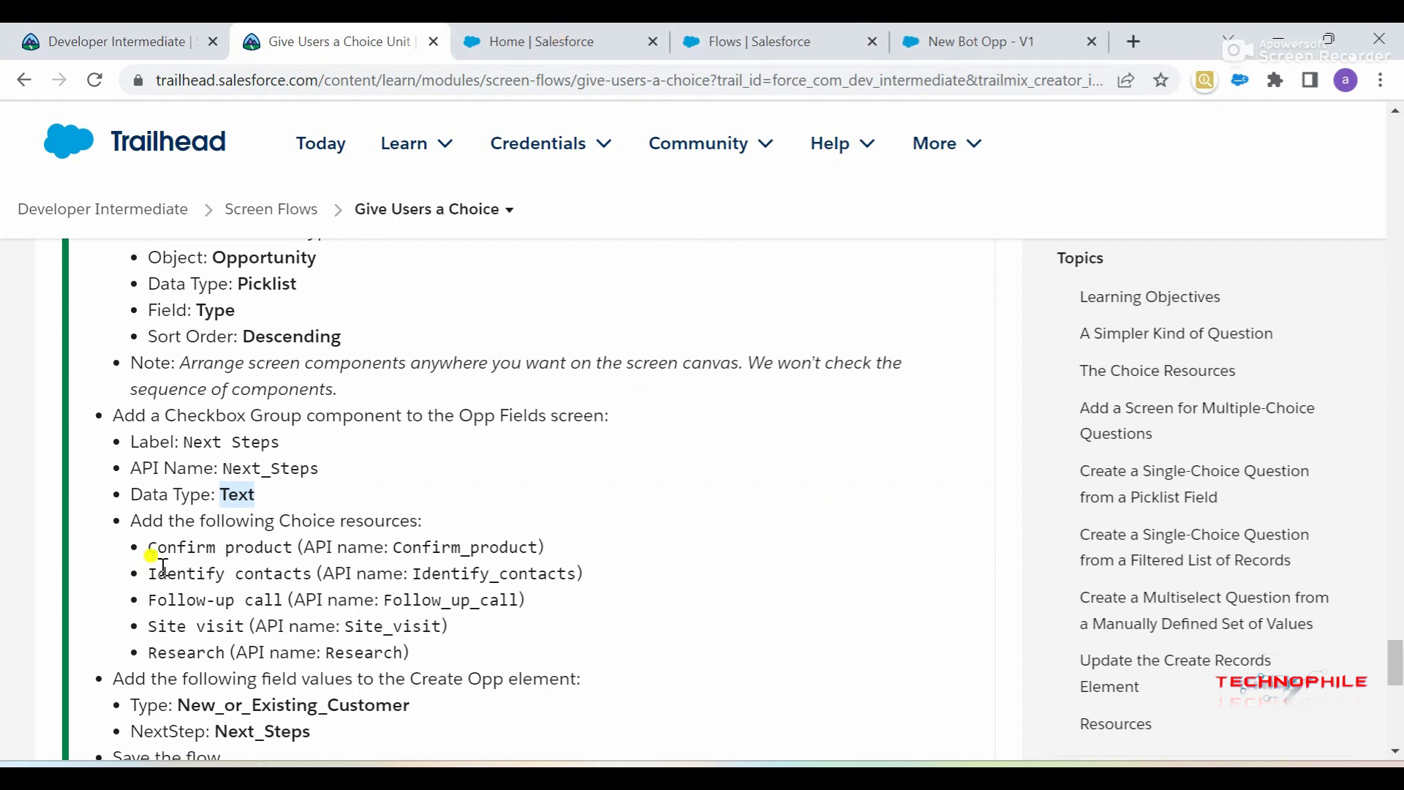
{"action": "left_click_drag", "start_coordinate": [150, 547], "coordinate": [291, 548]}
{"action": "key", "text": "ctrl+c"}
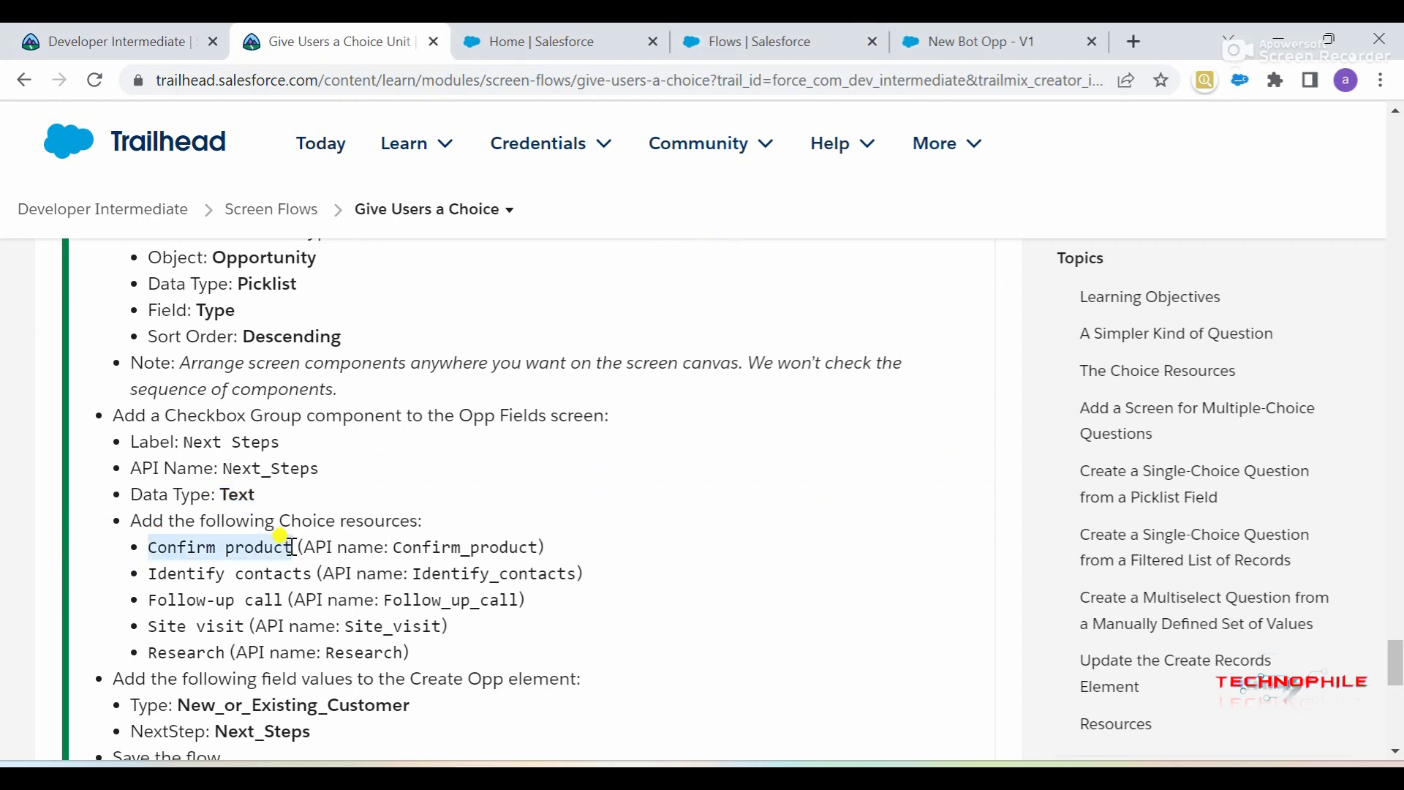
{"action": "left_click", "coordinate": [973, 41]}
{"action": "scroll", "coordinate": [1130, 503], "scroll_direction": "down", "scroll_amount": 3}
{"action": "scroll", "coordinate": [1130, 503], "scroll_direction": "down", "scroll_amount": 1}
{"action": "scroll", "coordinate": [1130, 504], "scroll_direction": "up", "scroll_amount": 3}
{"action": "scroll", "coordinate": [1119, 497], "scroll_direction": "down", "scroll_amount": 4}
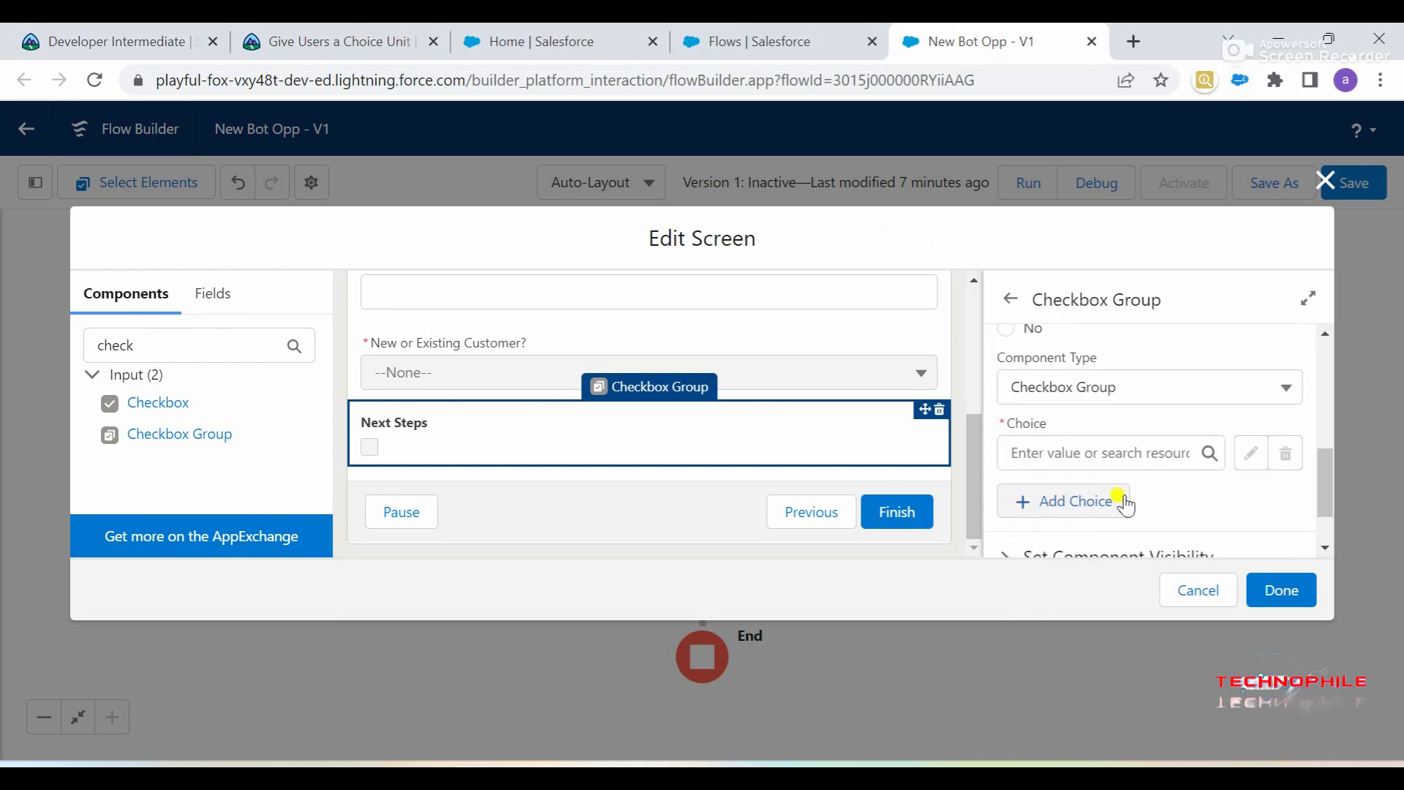
Step: Add five more choice entries to the Next Steps checkbox group, checking the choice list in the challenge
{"action": "left_click", "coordinate": [1079, 433]}
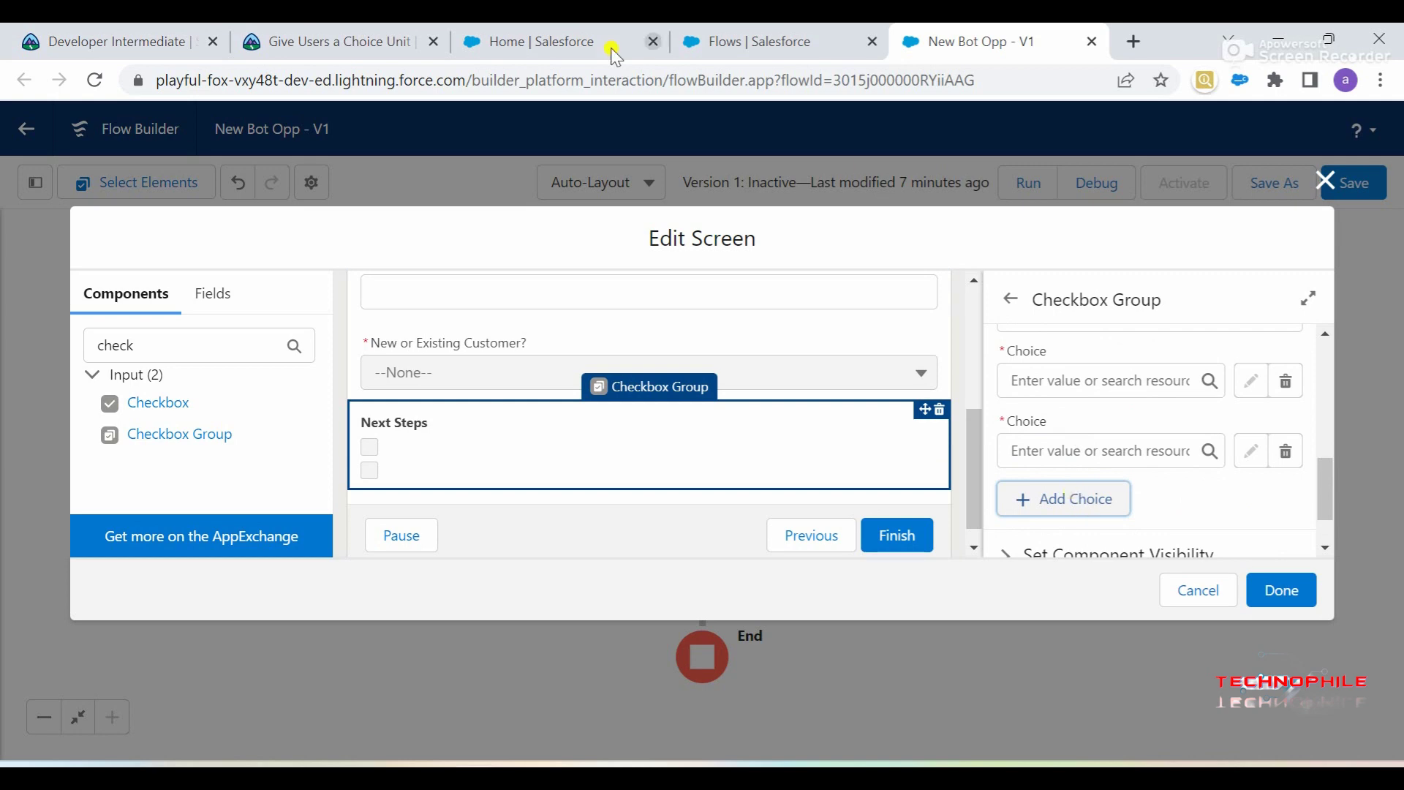
{"action": "left_click", "coordinate": [368, 33]}
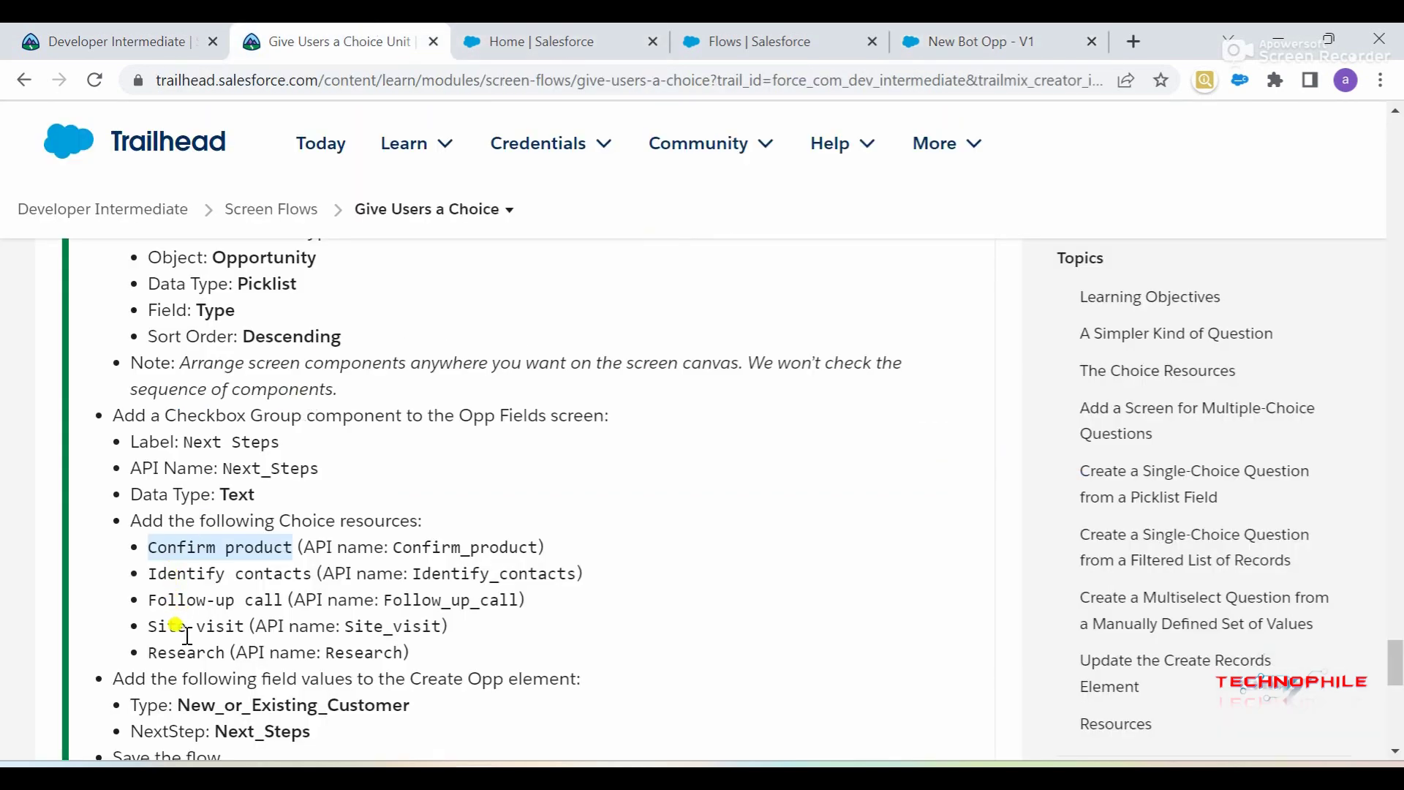
{"action": "left_click", "coordinate": [943, 37]}
{"action": "left_click", "coordinate": [1086, 510]}
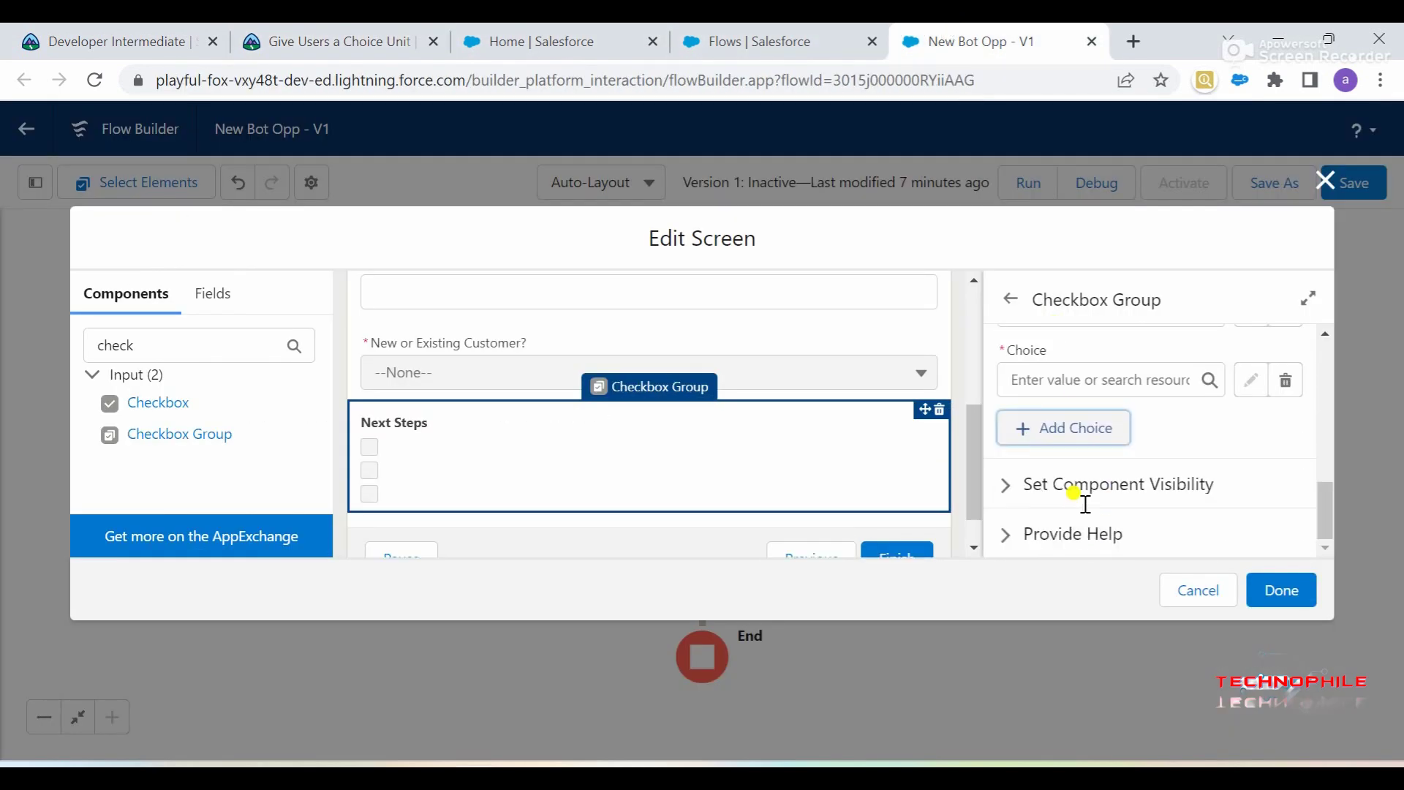
{"action": "left_click", "coordinate": [1058, 428]}
{"action": "left_click", "coordinate": [1062, 428]}
{"action": "left_click", "coordinate": [1058, 422]}
Step: Create the Confirm product choice in the checkbox group's first choice entry
{"action": "scroll", "coordinate": [1085, 476], "scroll_direction": "up", "scroll_amount": 1}
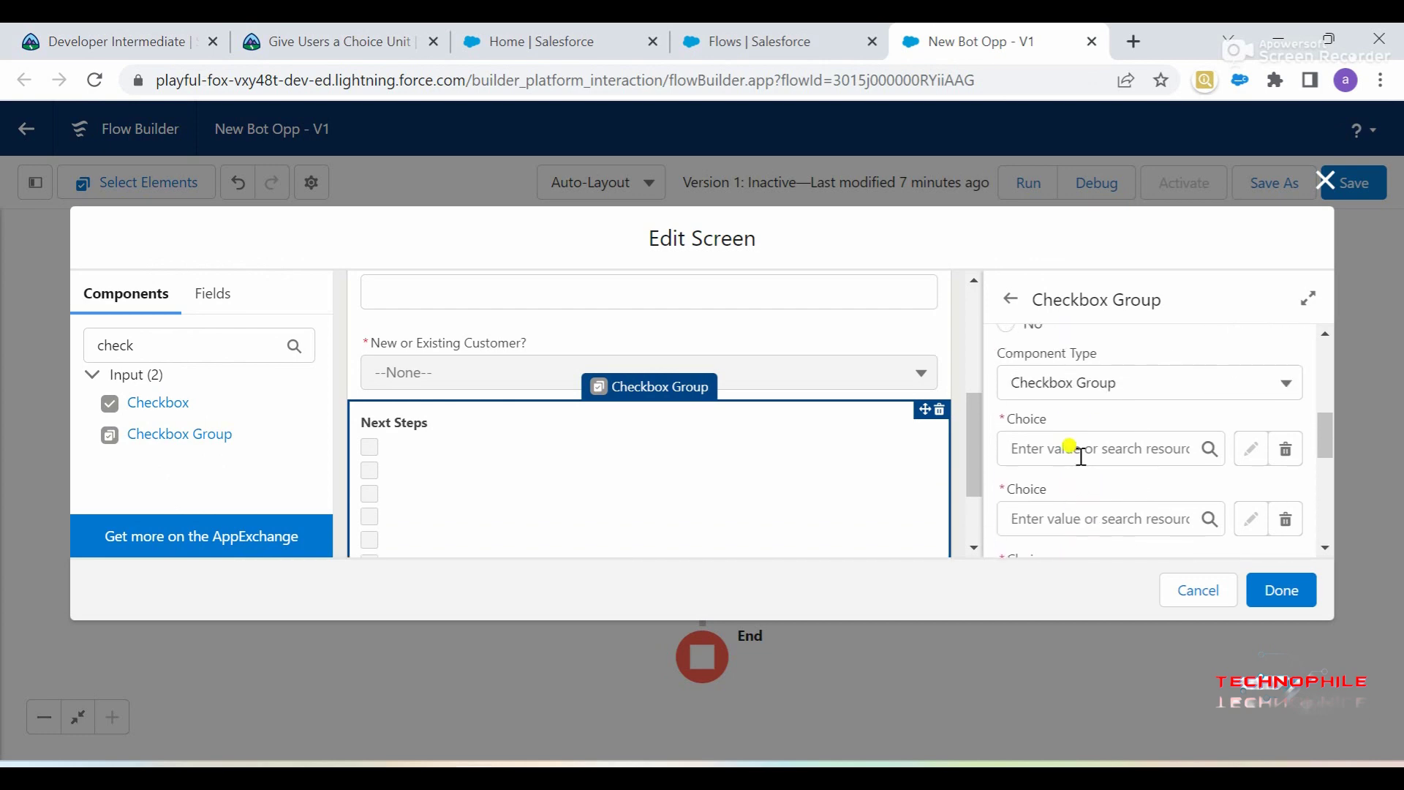
{"action": "left_click", "coordinate": [1081, 457]}
{"action": "key", "text": "ctrl+v"}
{"action": "left_click", "coordinate": [1050, 489]}
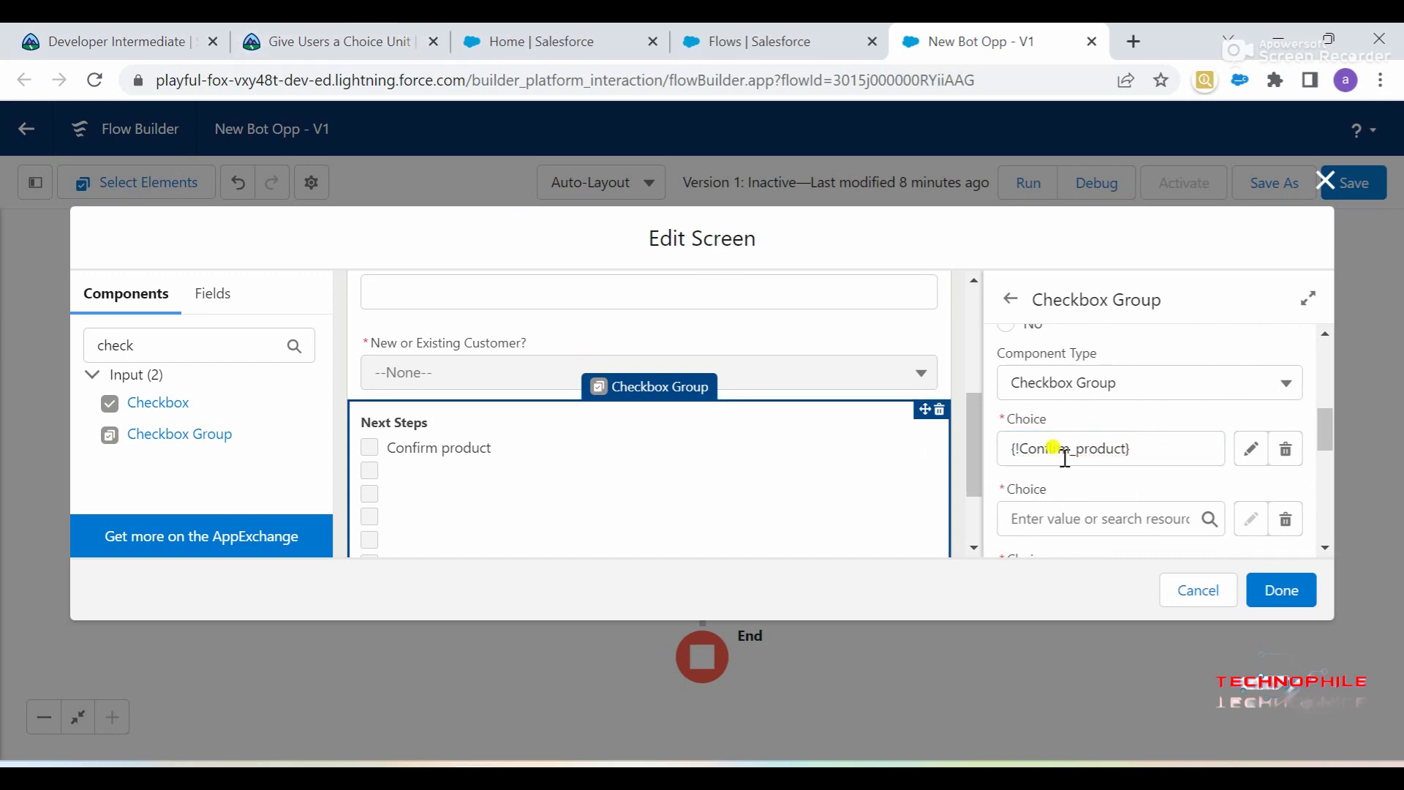
{"action": "scroll", "coordinate": [1065, 457], "scroll_direction": "up", "scroll_amount": 5}
{"action": "scroll", "coordinate": [1075, 457], "scroll_direction": "down", "scroll_amount": 8}
{"action": "scroll", "coordinate": [1071, 454], "scroll_direction": "up", "scroll_amount": 3}
Step: Copy the choice name Identify contacts from the challenge and create that choice in the checkbox group's second choice entry
{"action": "left_click", "coordinate": [329, 41]}
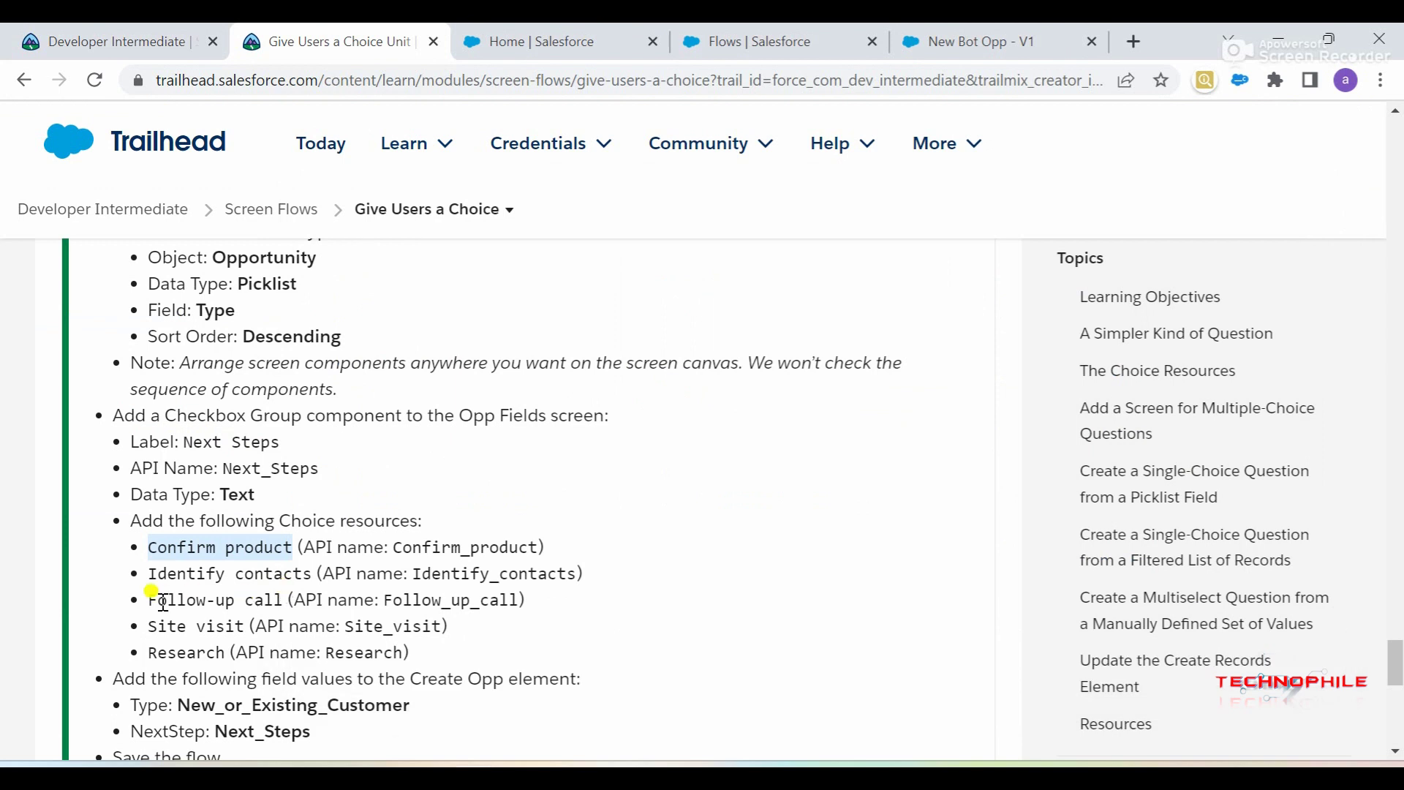
{"action": "left_click_drag", "start_coordinate": [148, 575], "coordinate": [308, 576]}
{"action": "key", "text": "ctrl+c"}
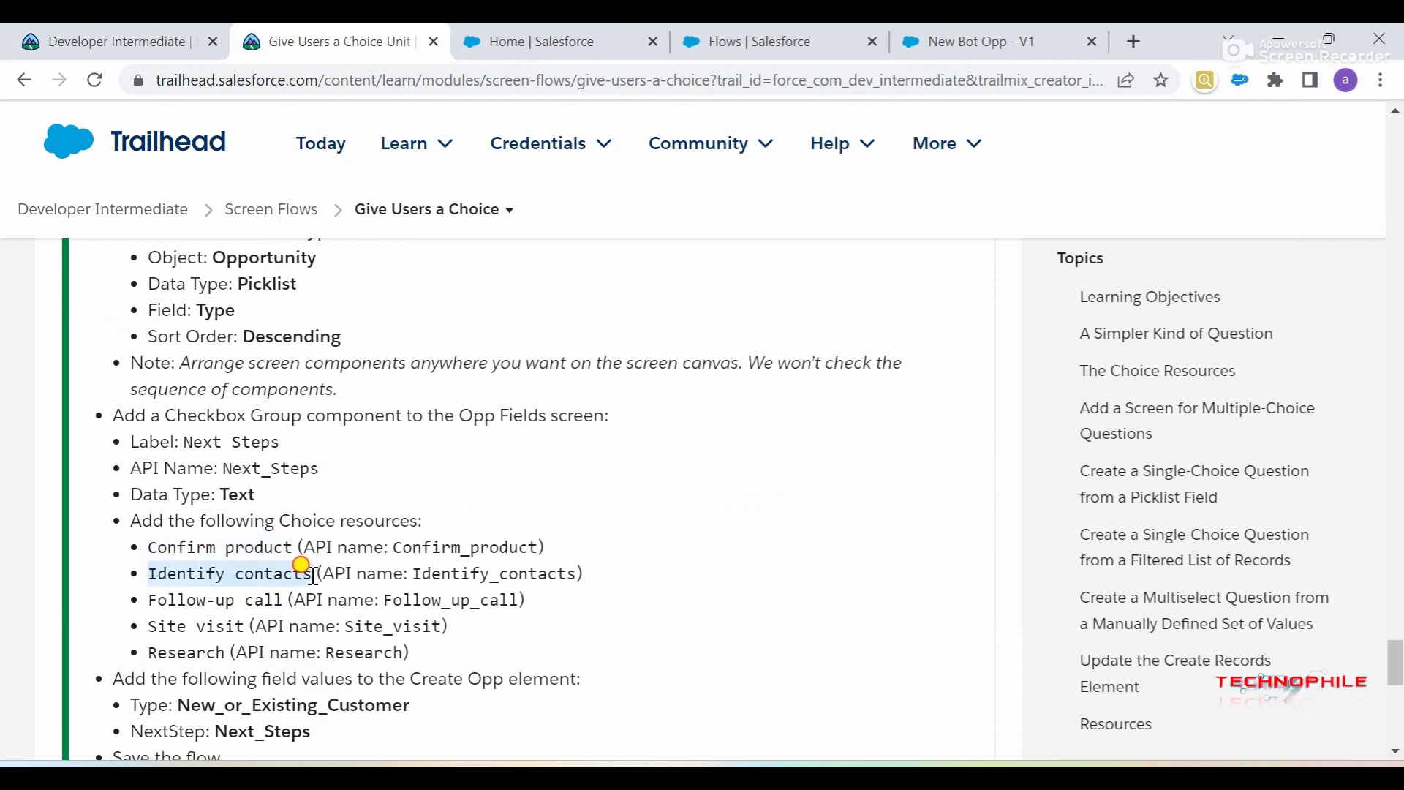
{"action": "left_click", "coordinate": [961, 33]}
{"action": "left_click", "coordinate": [1109, 466]}
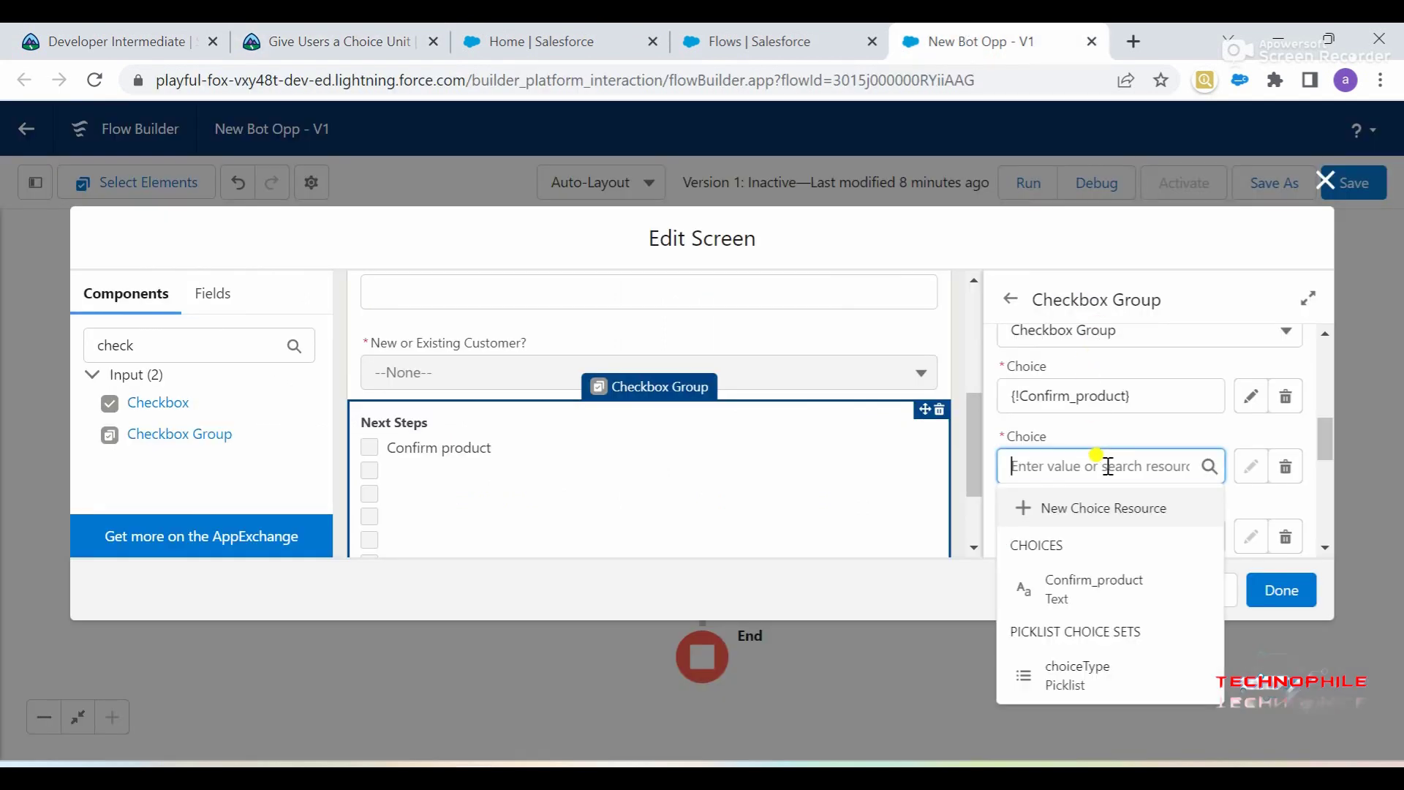
{"action": "key", "text": "ctrl+v"}
{"action": "left_click", "coordinate": [1128, 437]}
{"action": "left_click", "coordinate": [1117, 462]}
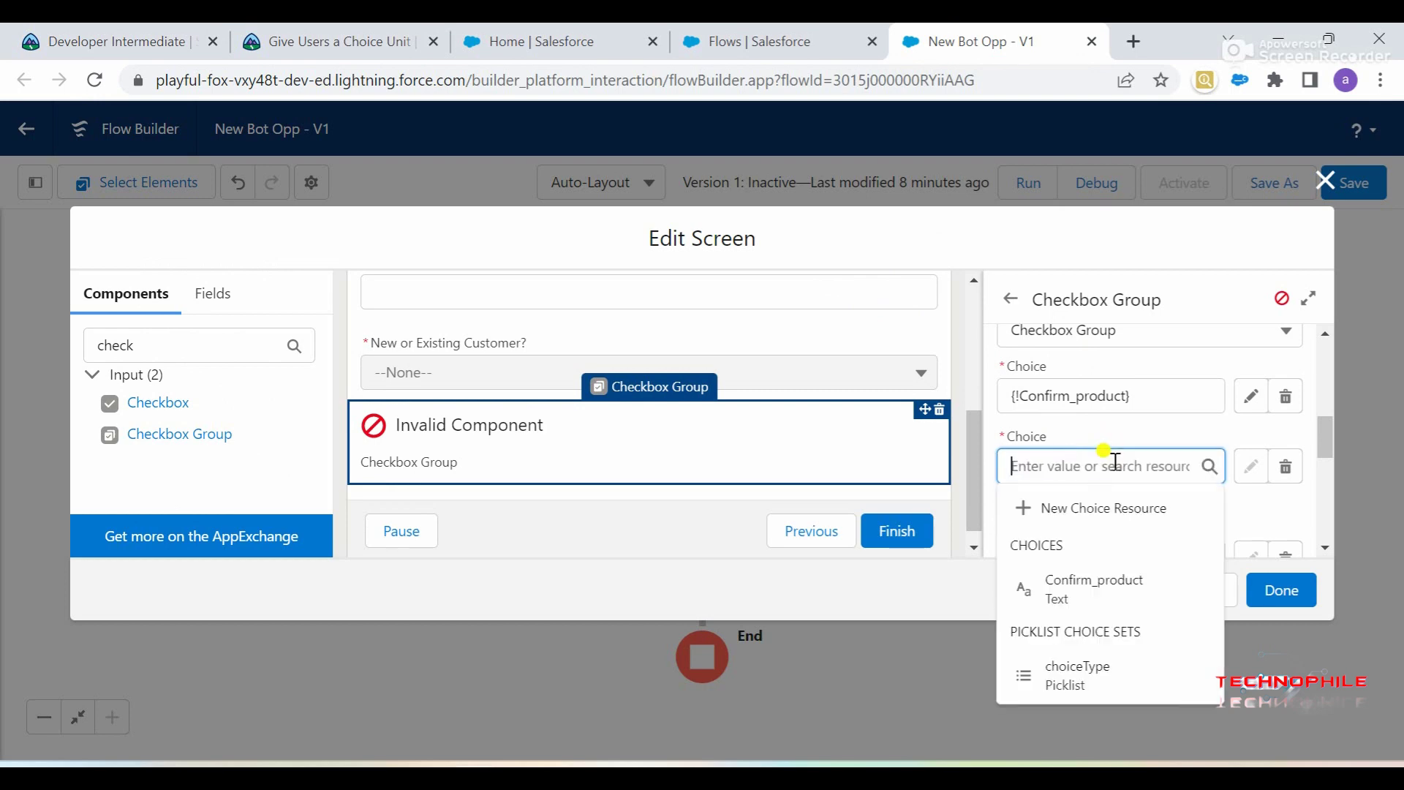
{"action": "key", "text": "ctrl+v"}
{"action": "left_click", "coordinate": [1119, 509]}
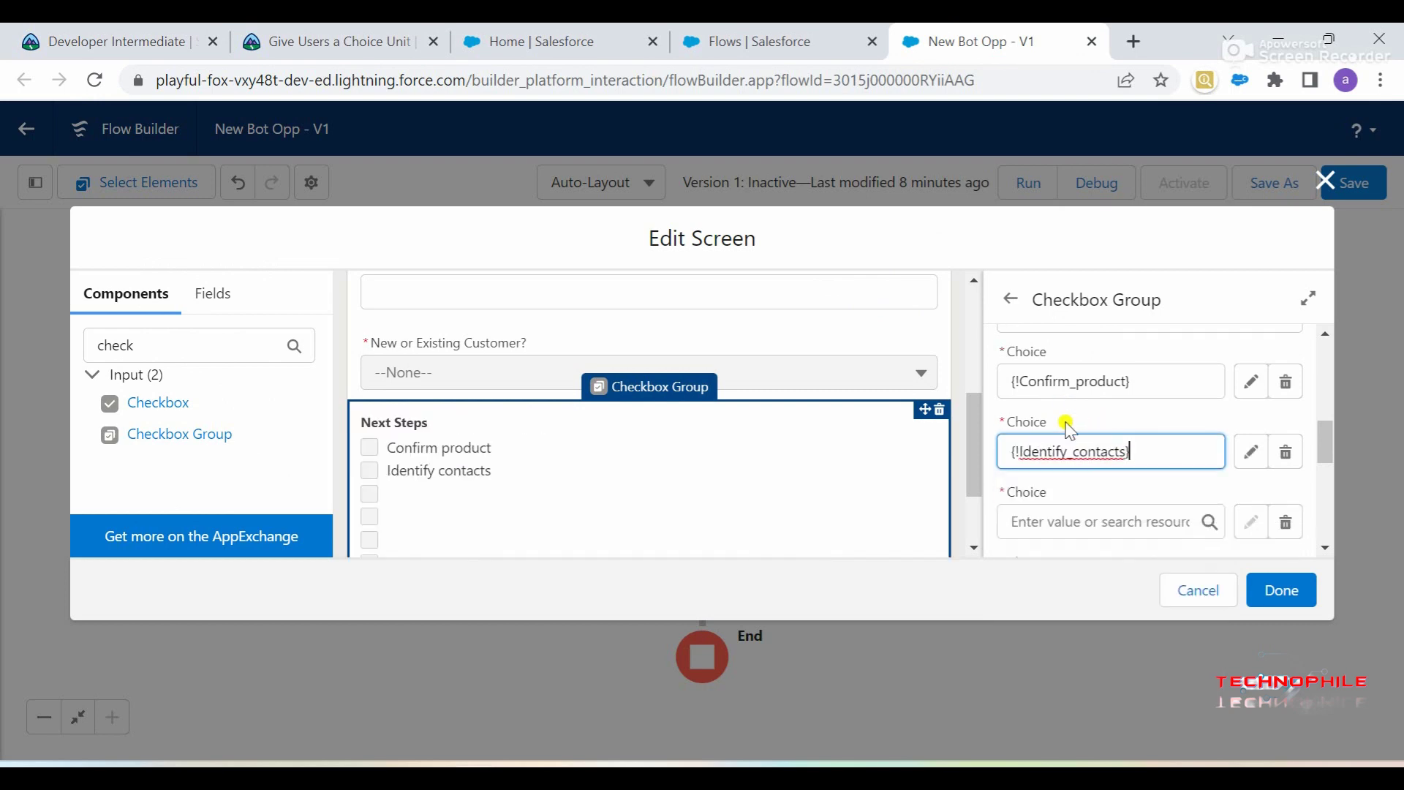
Step: Copy the choice name Follow-up call from the challenge and create that choice in the third choice entry
{"action": "left_click", "coordinate": [369, 33]}
{"action": "left_click_drag", "start_coordinate": [147, 600], "coordinate": [284, 602]}
{"action": "key", "text": "ctrl+c"}
{"action": "left_click", "coordinate": [923, 32]}
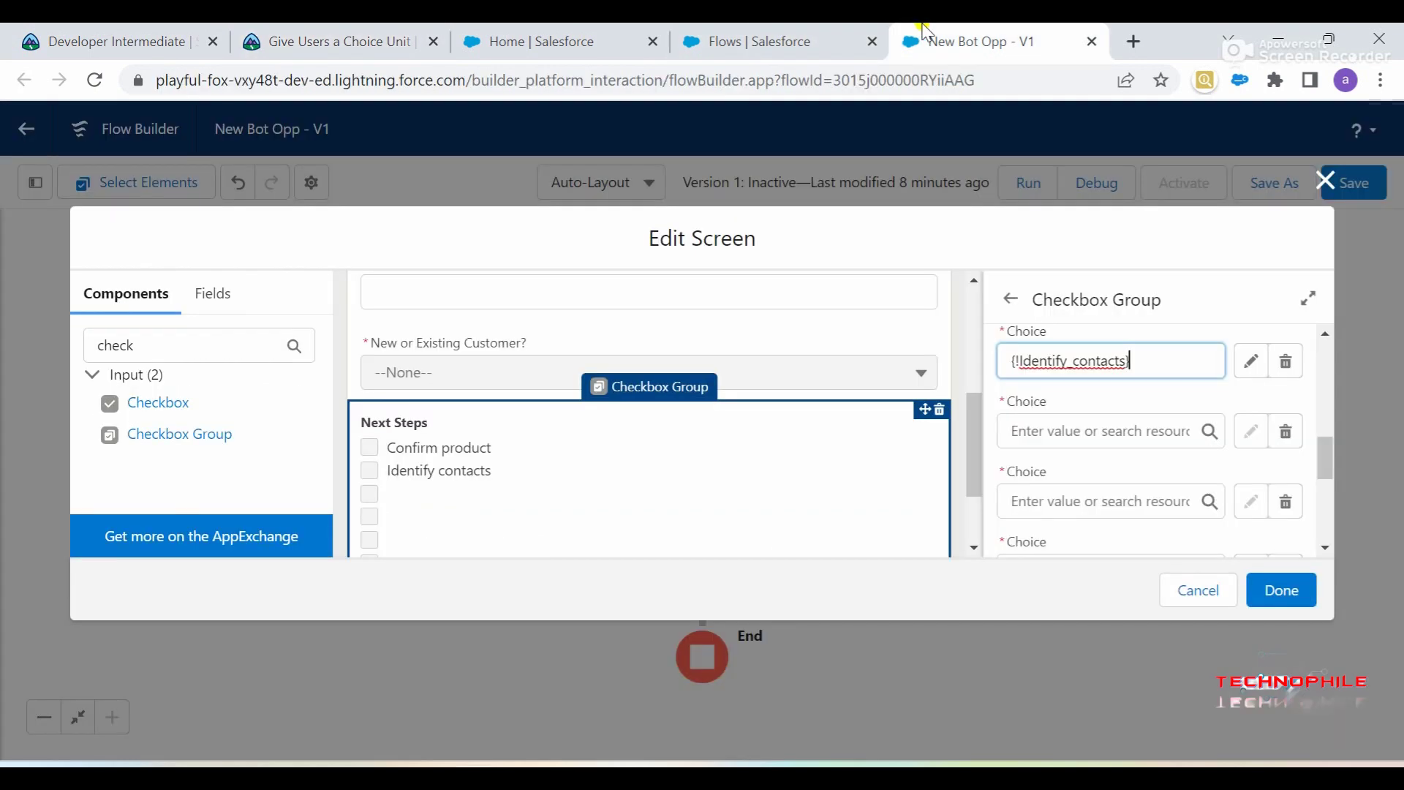
{"action": "left_click", "coordinate": [1036, 433]}
{"action": "key", "text": "ctrl+v"}
{"action": "left_click", "coordinate": [1067, 471]}
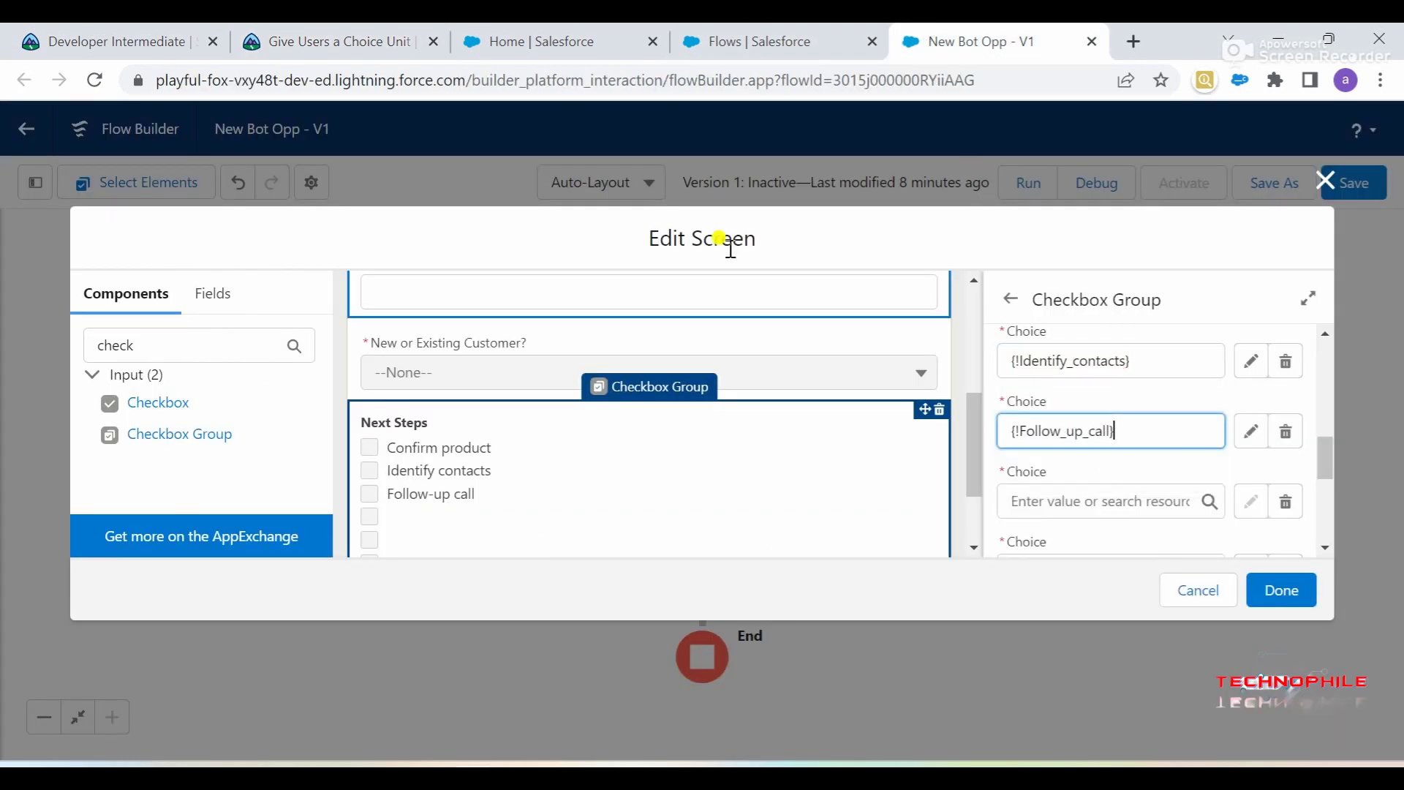
Step: Copy the choice name Site visit from the challenge and create that choice in the fourth choice entry
{"action": "left_click", "coordinate": [368, 33]}
{"action": "left_click_drag", "start_coordinate": [149, 627], "coordinate": [252, 626]}
{"action": "key", "text": "ctrl+c"}
{"action": "left_click", "coordinate": [973, 41]}
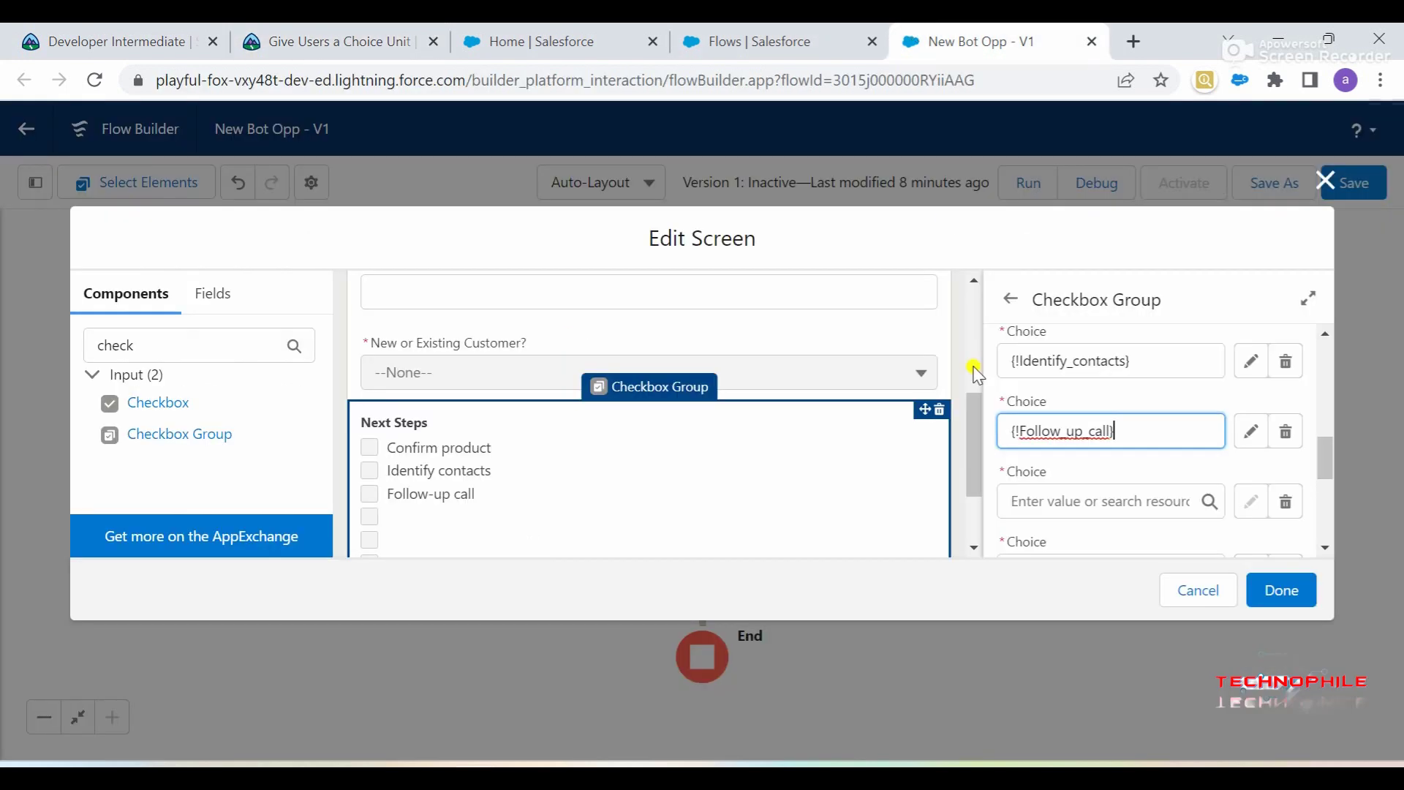
{"action": "left_click", "coordinate": [1068, 501]}
{"action": "key", "text": "ctrl+v"}
{"action": "left_click", "coordinate": [1072, 459]}
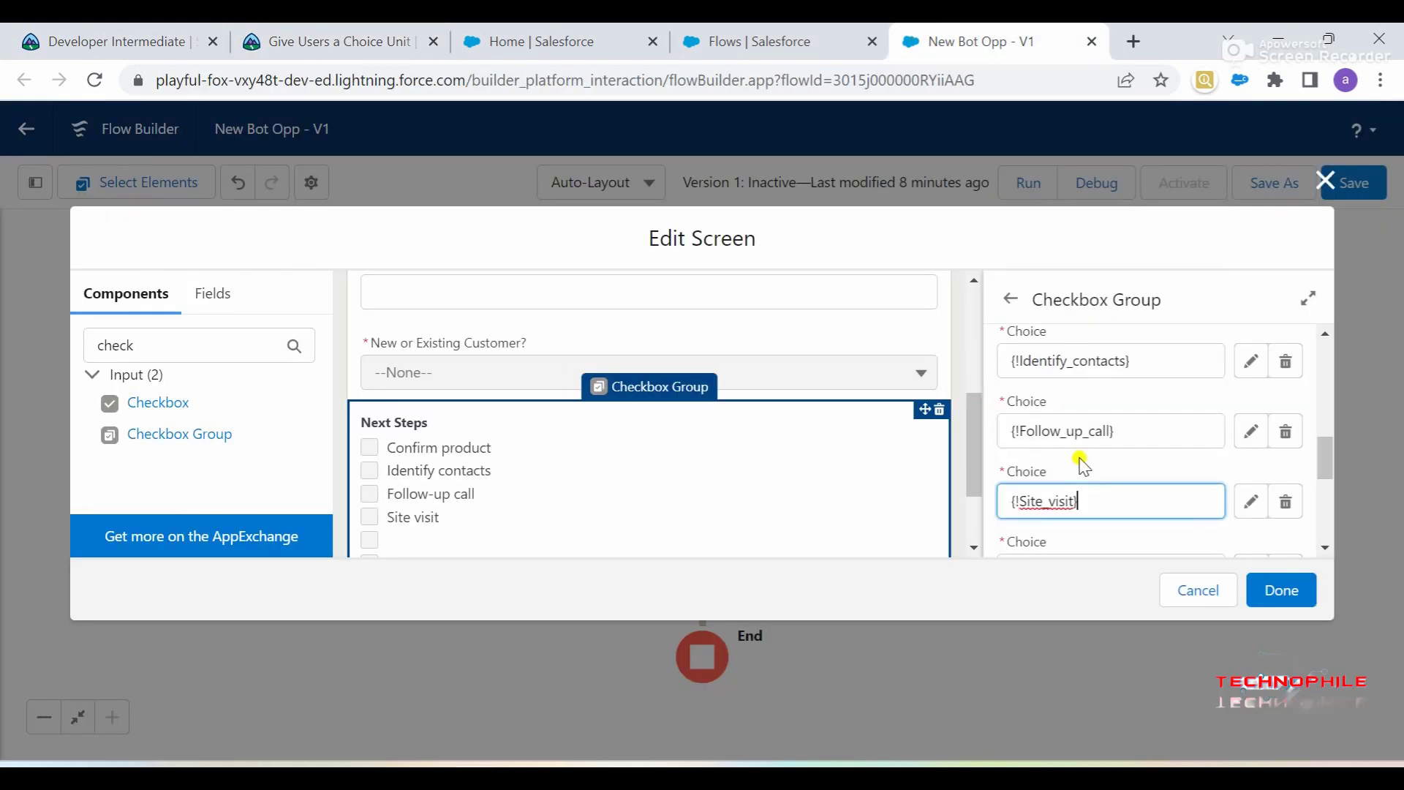
Step: Copy the choice name Research from the challenge and create that choice in the fifth choice entry
{"action": "scroll", "coordinate": [1082, 465], "scroll_direction": "down", "scroll_amount": 2}
{"action": "left_click", "coordinate": [405, 41]}
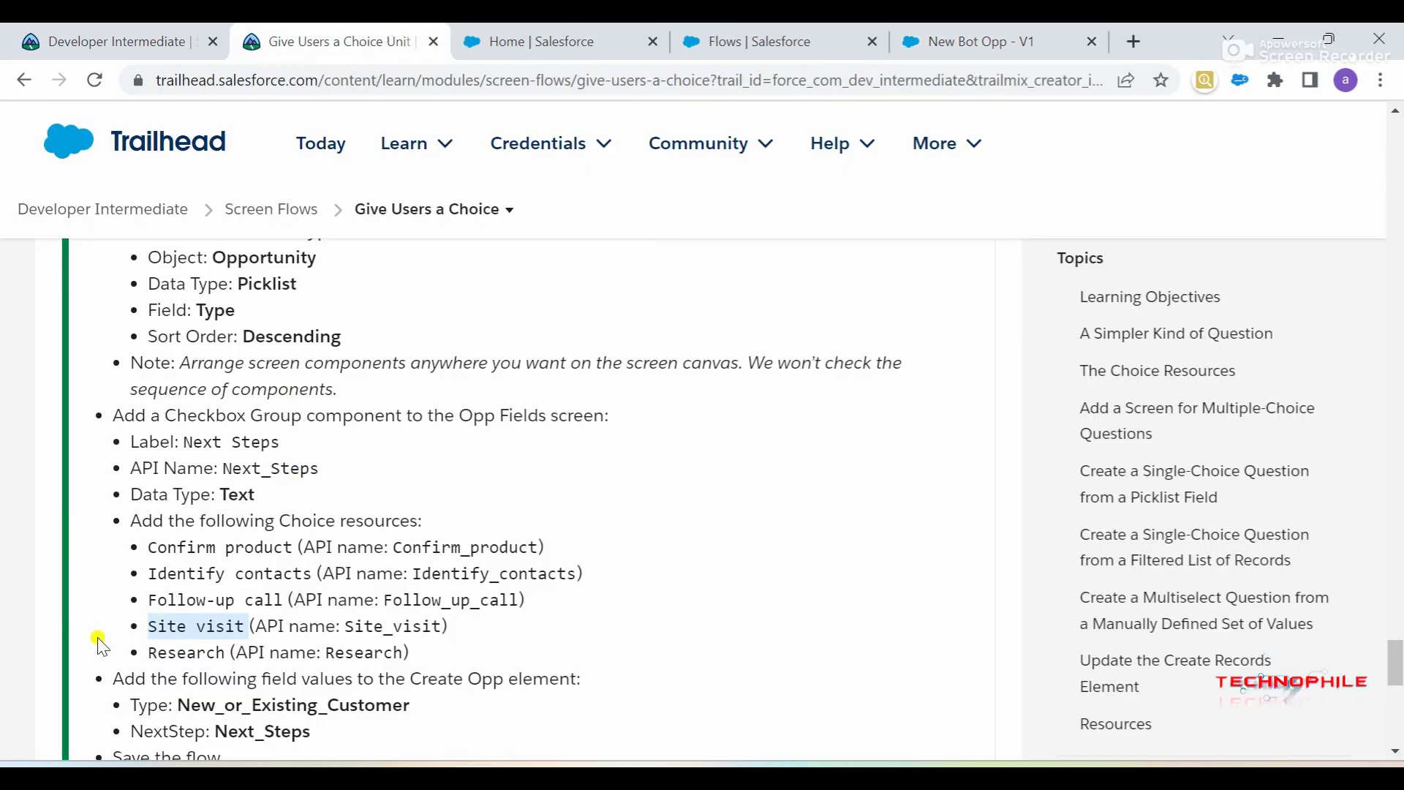
{"action": "left_click_drag", "start_coordinate": [149, 653], "coordinate": [219, 649]}
{"action": "key", "text": "ctrl+c"}
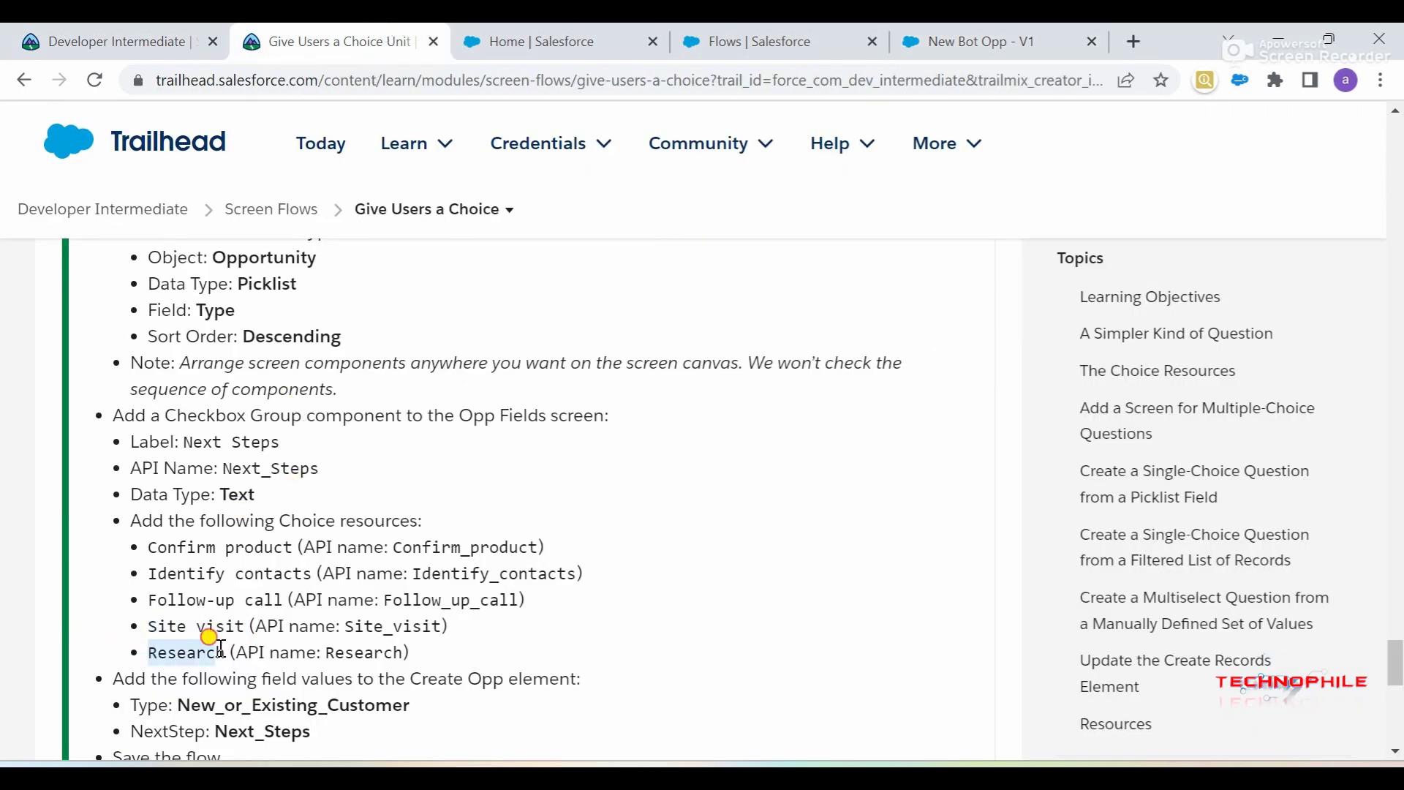
{"action": "left_click", "coordinate": [918, 39]}
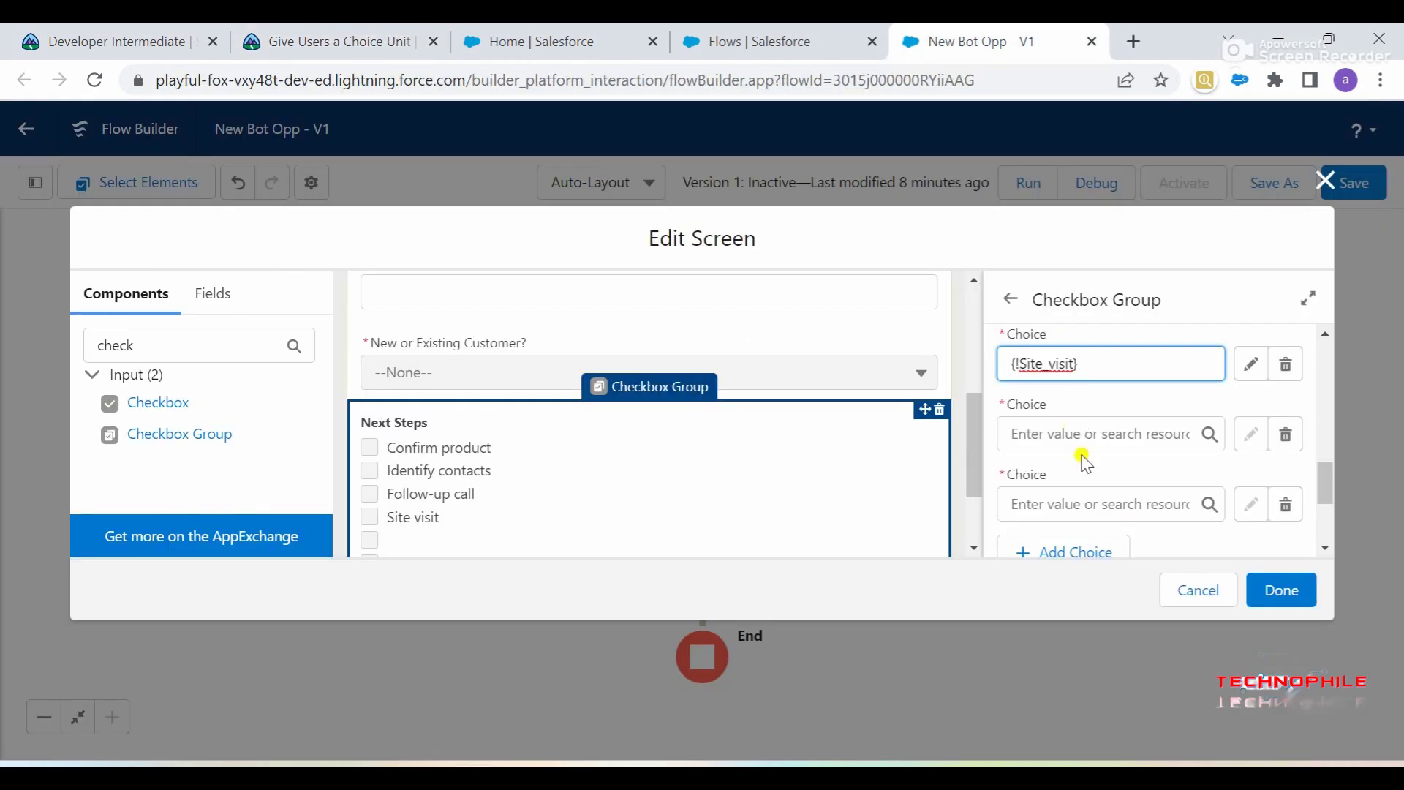
{"action": "scroll", "coordinate": [1086, 461], "scroll_direction": "down", "scroll_amount": 1}
{"action": "left_click", "coordinate": [1066, 373]}
{"action": "key", "text": "ctrl+v"}
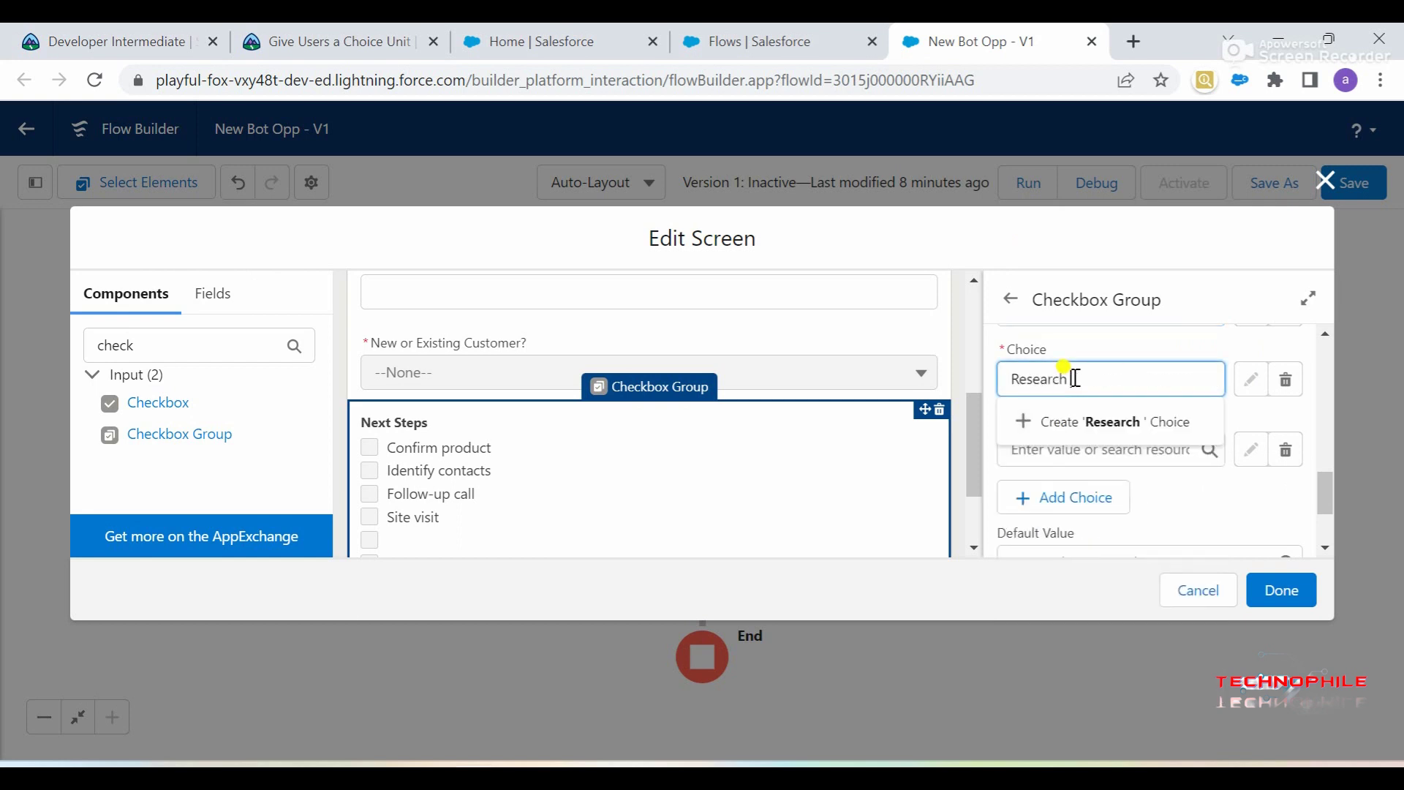
{"action": "left_click", "coordinate": [1108, 422]}
Step: Delete the unused sixth choice entry from the Next Steps checkbox group and review the remaining choices
{"action": "left_click", "coordinate": [1286, 449]}
{"action": "scroll", "coordinate": [1204, 449], "scroll_direction": "up", "scroll_amount": 4}
{"action": "scroll", "coordinate": [1204, 441], "scroll_direction": "up", "scroll_amount": 2}
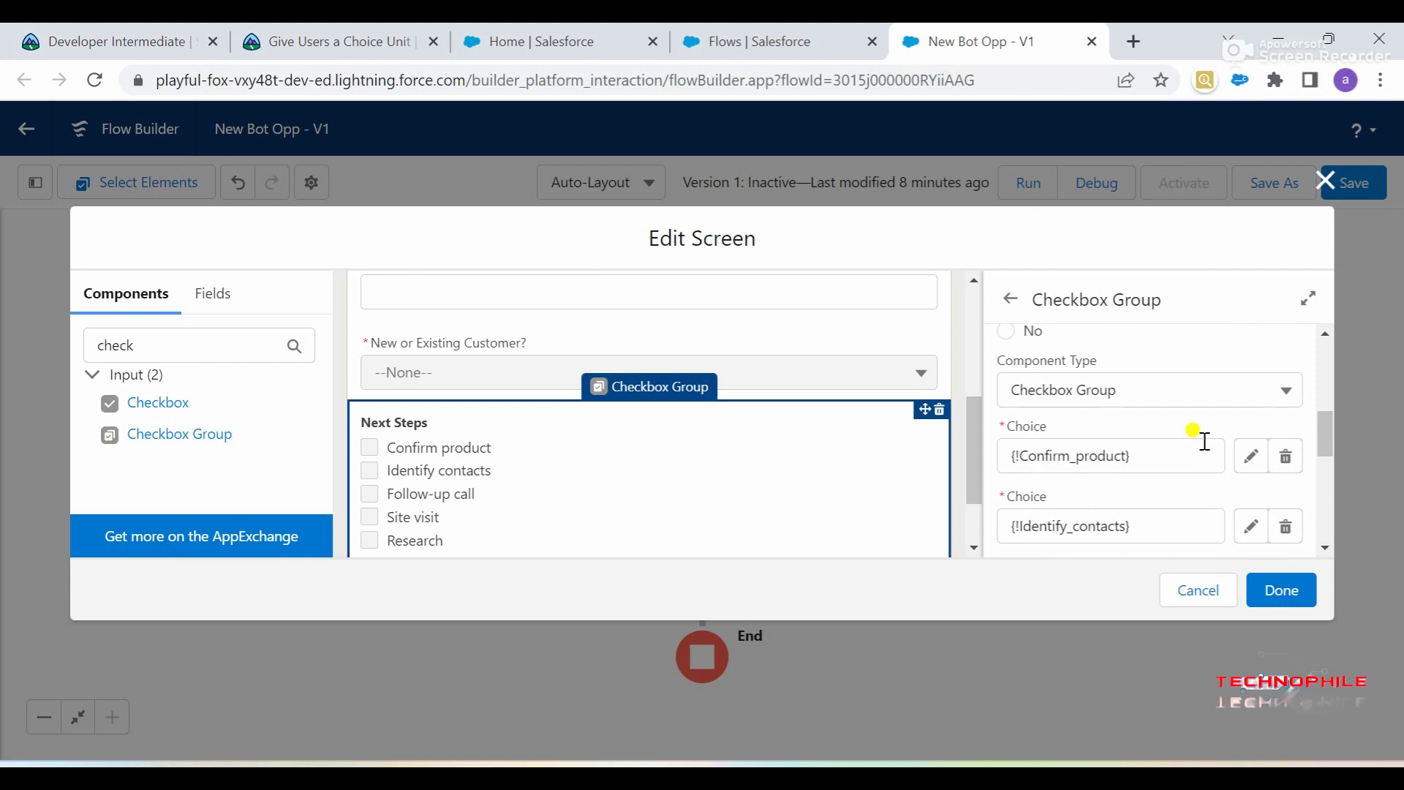
{"action": "scroll", "coordinate": [1205, 443], "scroll_direction": "down", "scroll_amount": 5}
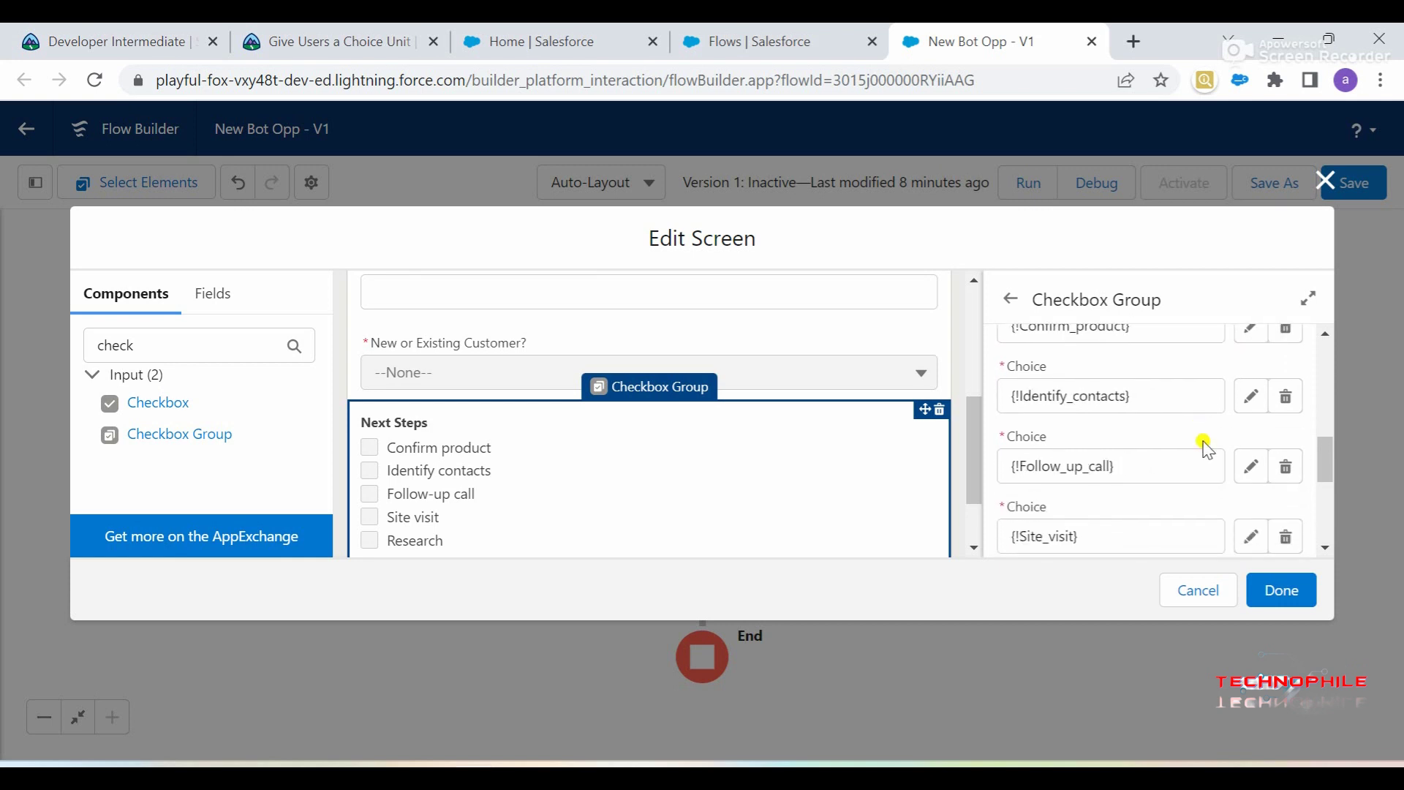
{"action": "scroll", "coordinate": [1204, 442], "scroll_direction": "down", "scroll_amount": 3}
{"action": "scroll", "coordinate": [1202, 439], "scroll_direction": "up", "scroll_amount": 2}
Step: Copy the Type field value New_or_Existing_Customer from the challenge and apply the changes to the Opp Fields screen
{"action": "left_click", "coordinate": [431, 29]}
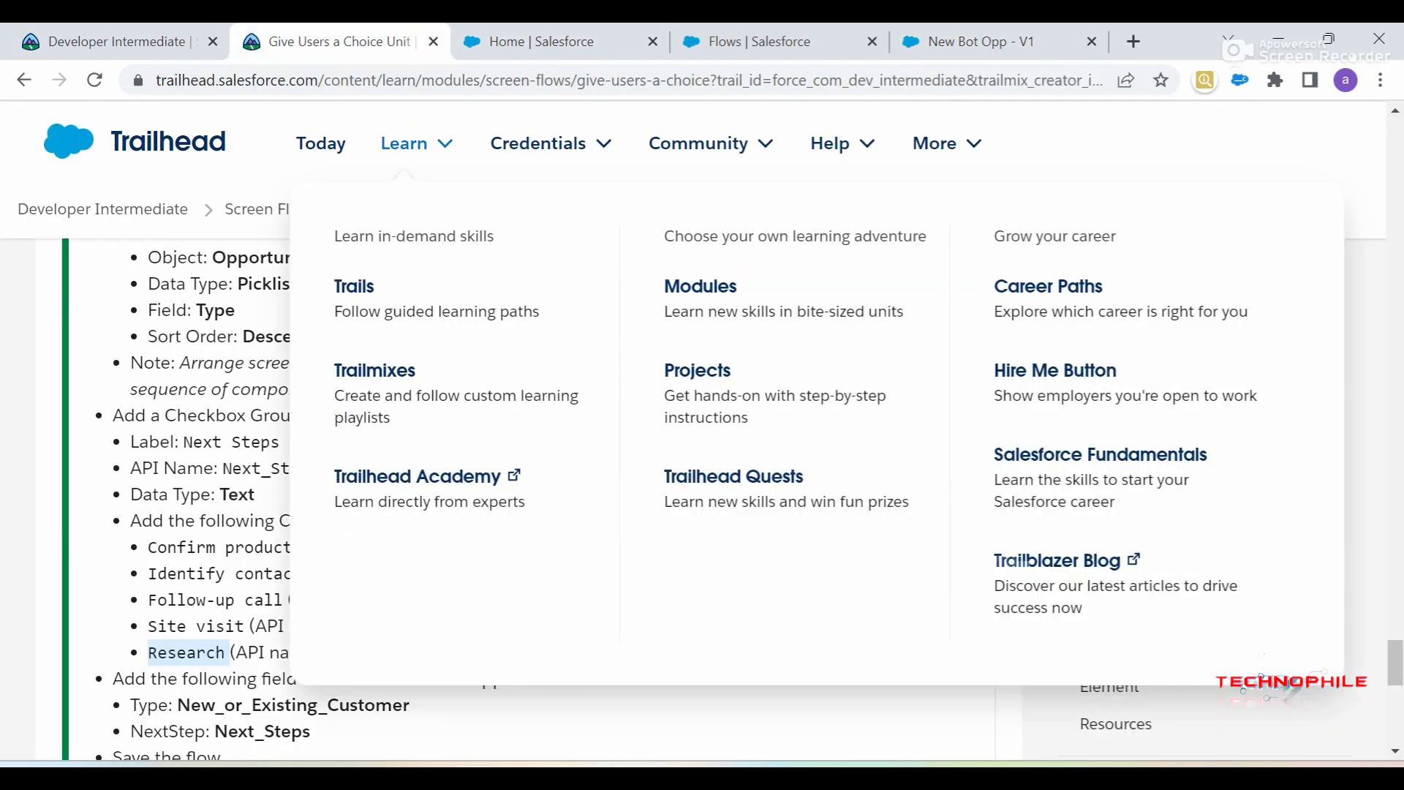
{"action": "scroll", "coordinate": [271, 618], "scroll_direction": "down", "scroll_amount": 2}
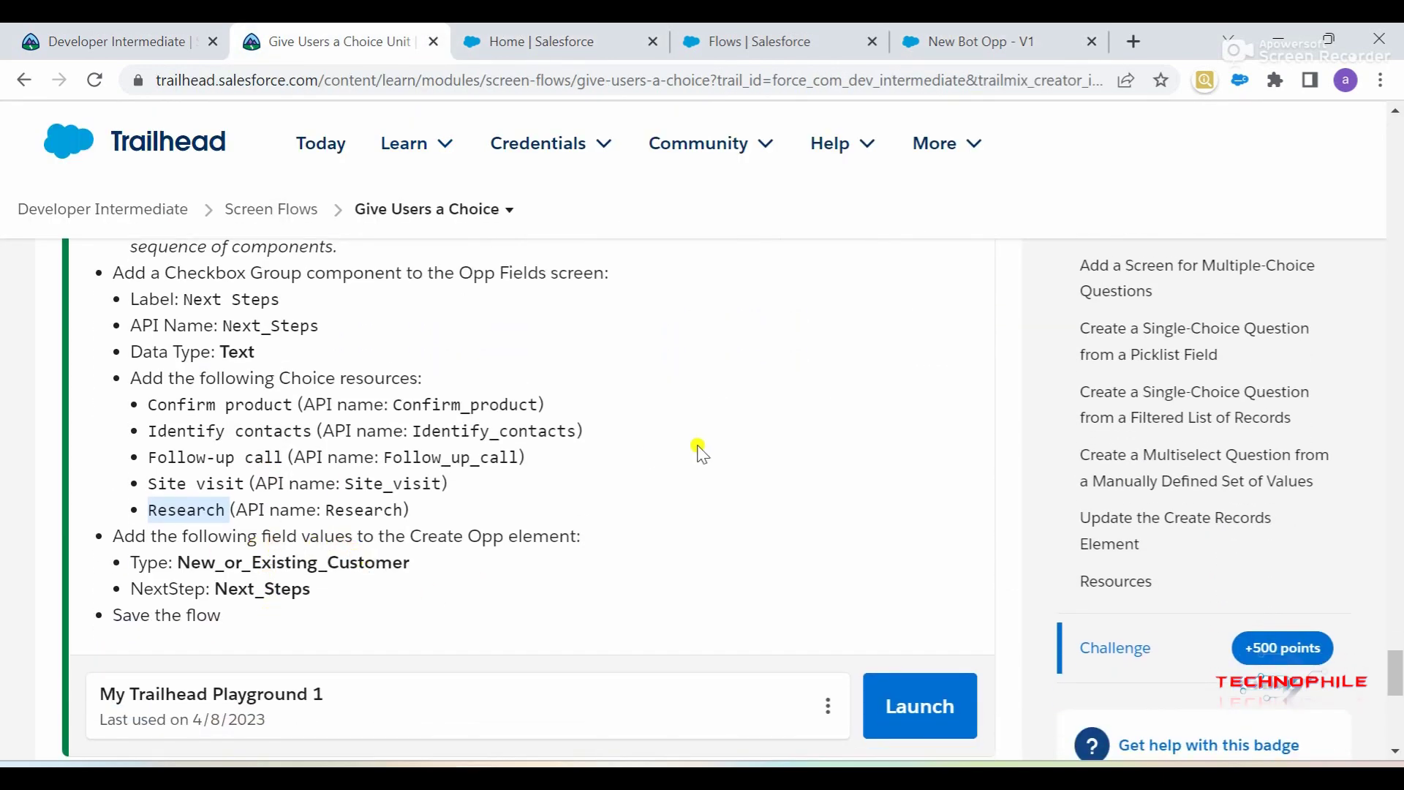
{"action": "left_click", "coordinate": [175, 558]}
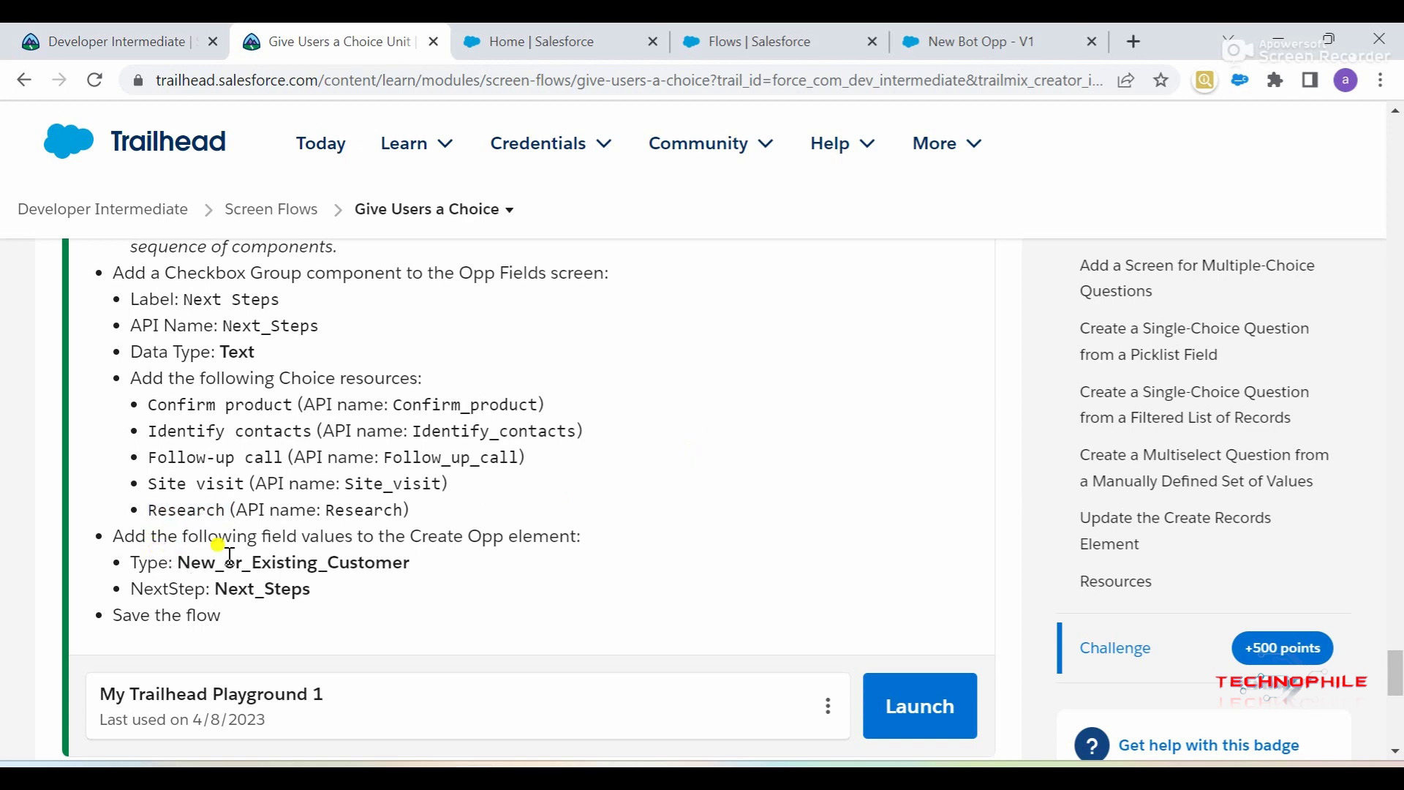
{"action": "double_click", "coordinate": [217, 565]}
{"action": "key", "text": "ctrl+c"}
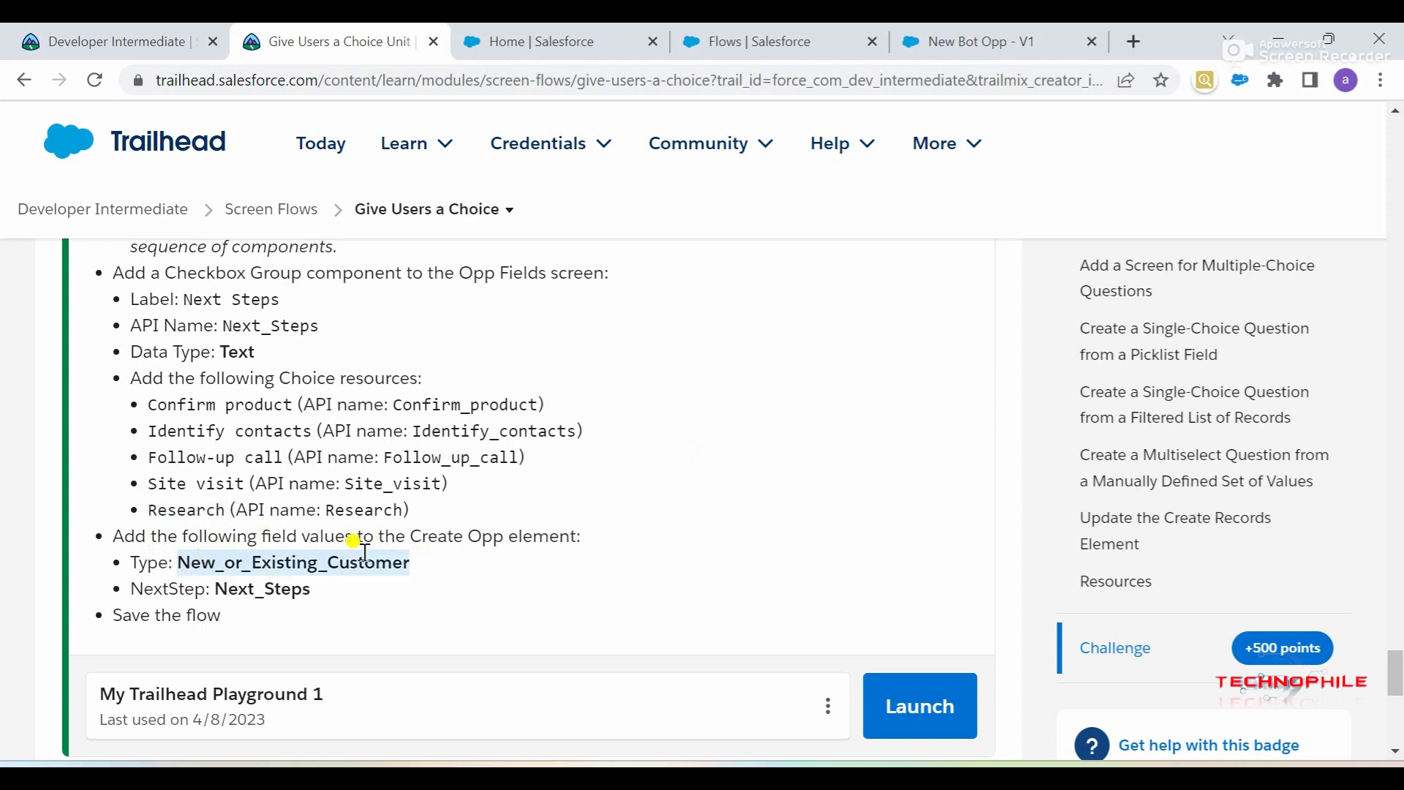
{"action": "left_click", "coordinate": [1039, 33]}
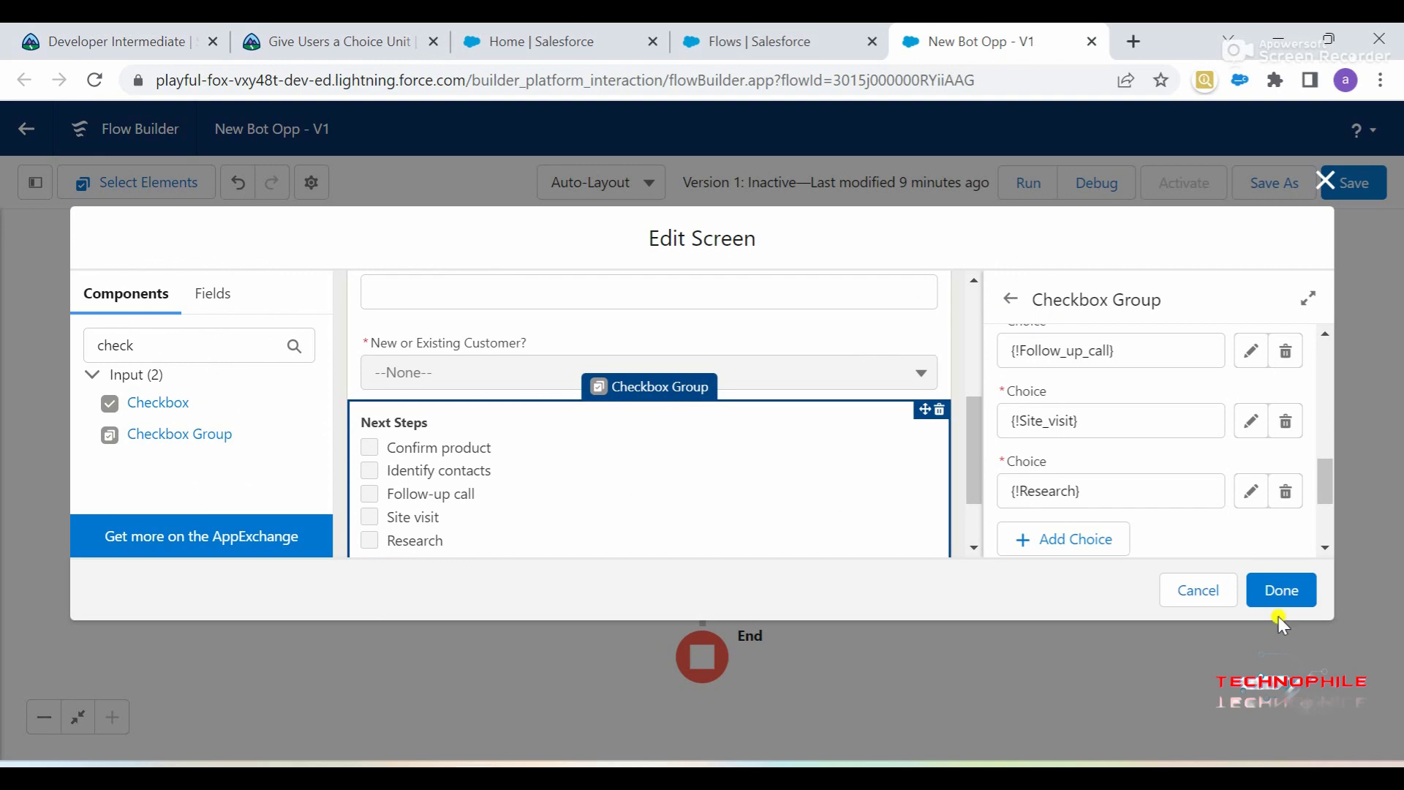
{"action": "left_click", "coordinate": [1286, 597]}
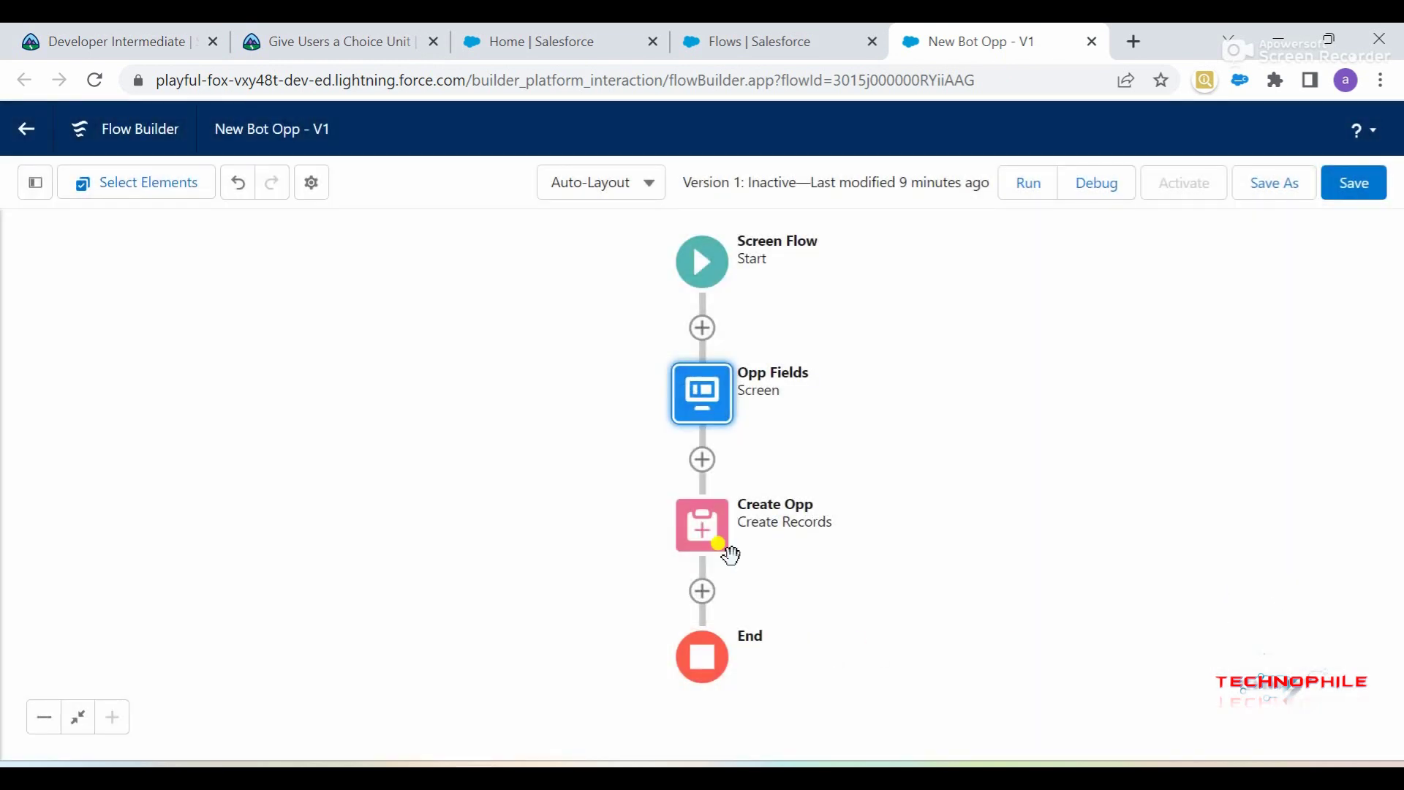
Step: Open the Create Opp element for editing and add a new field row to the opportunity's field values
{"action": "left_click", "coordinate": [713, 542]}
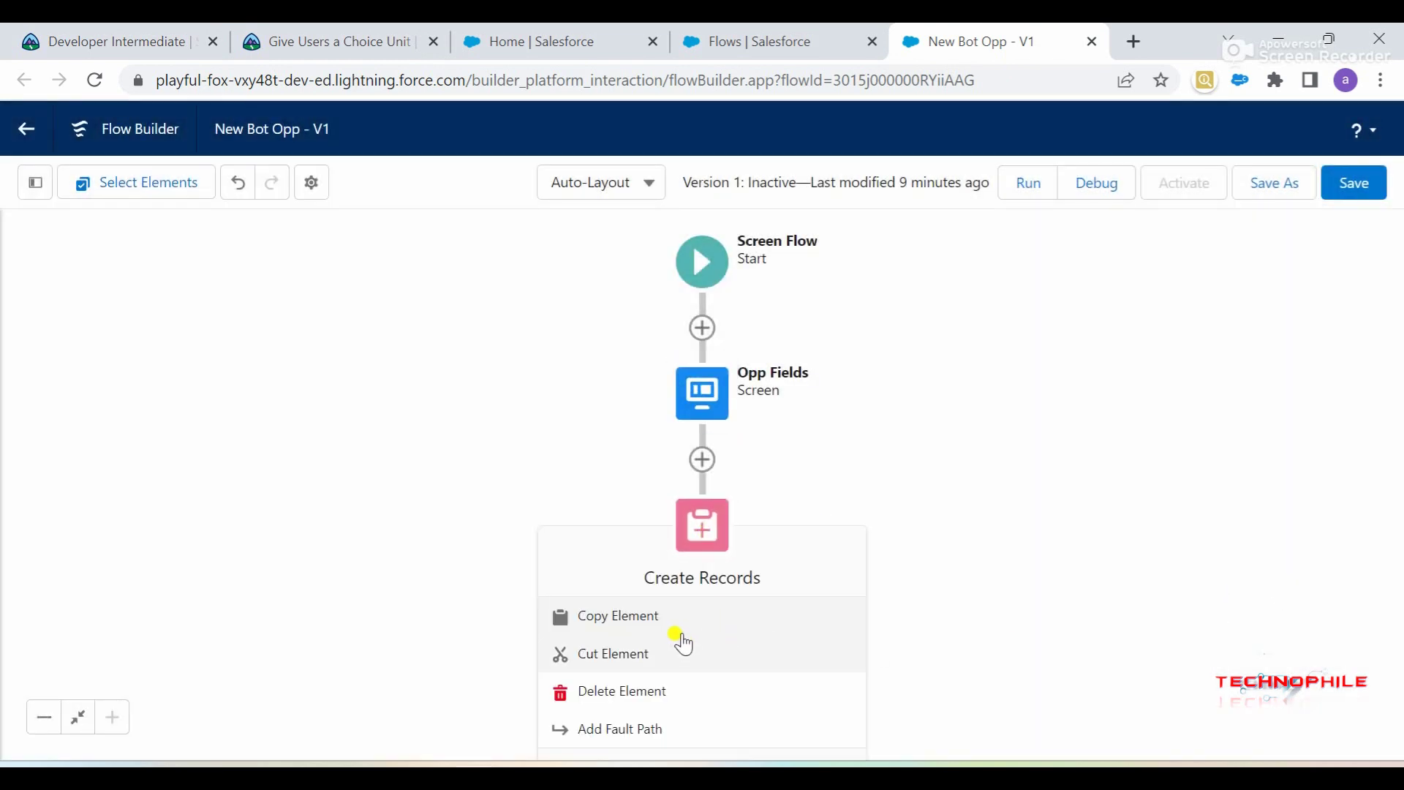
{"action": "key", "text": "ctrl+minus"}
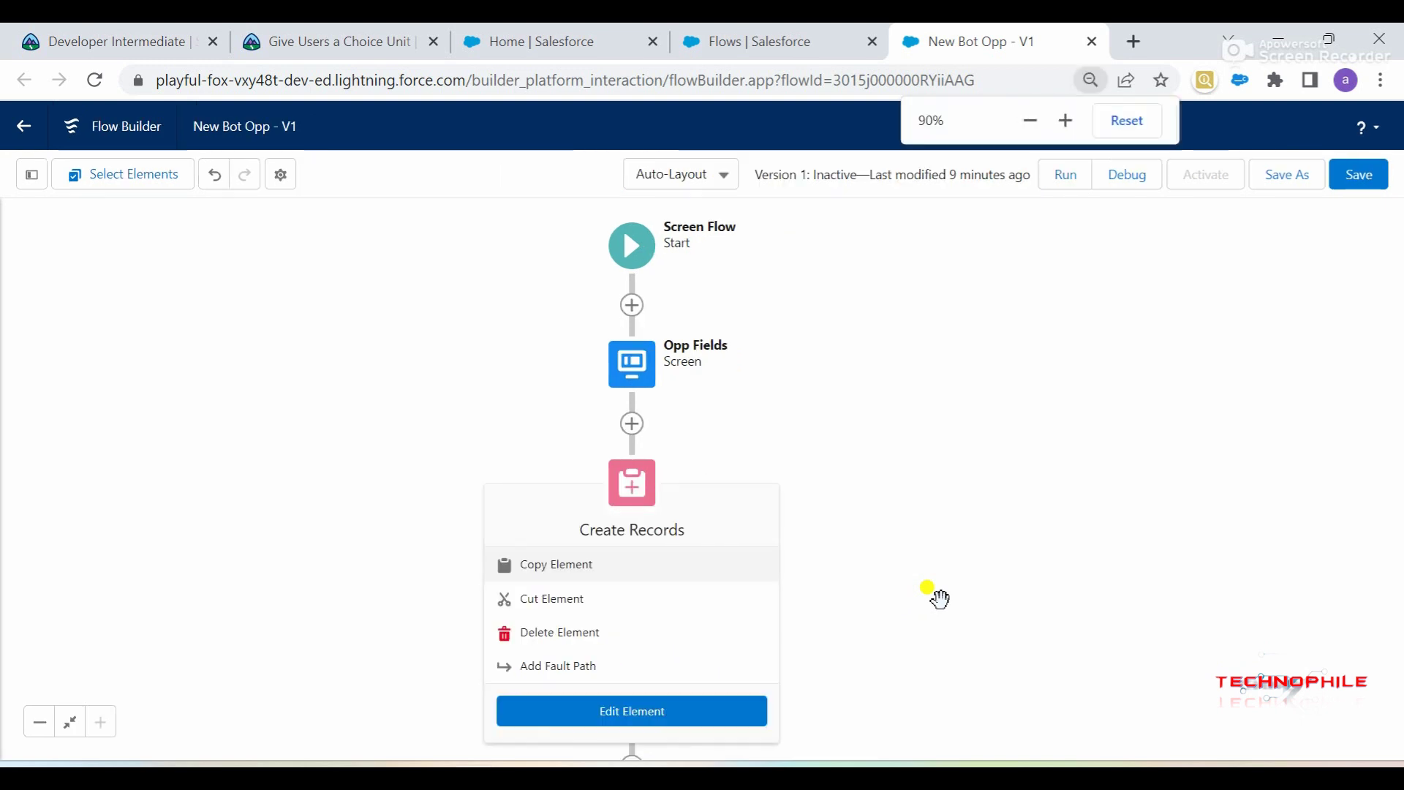
{"action": "left_click", "coordinate": [658, 712]}
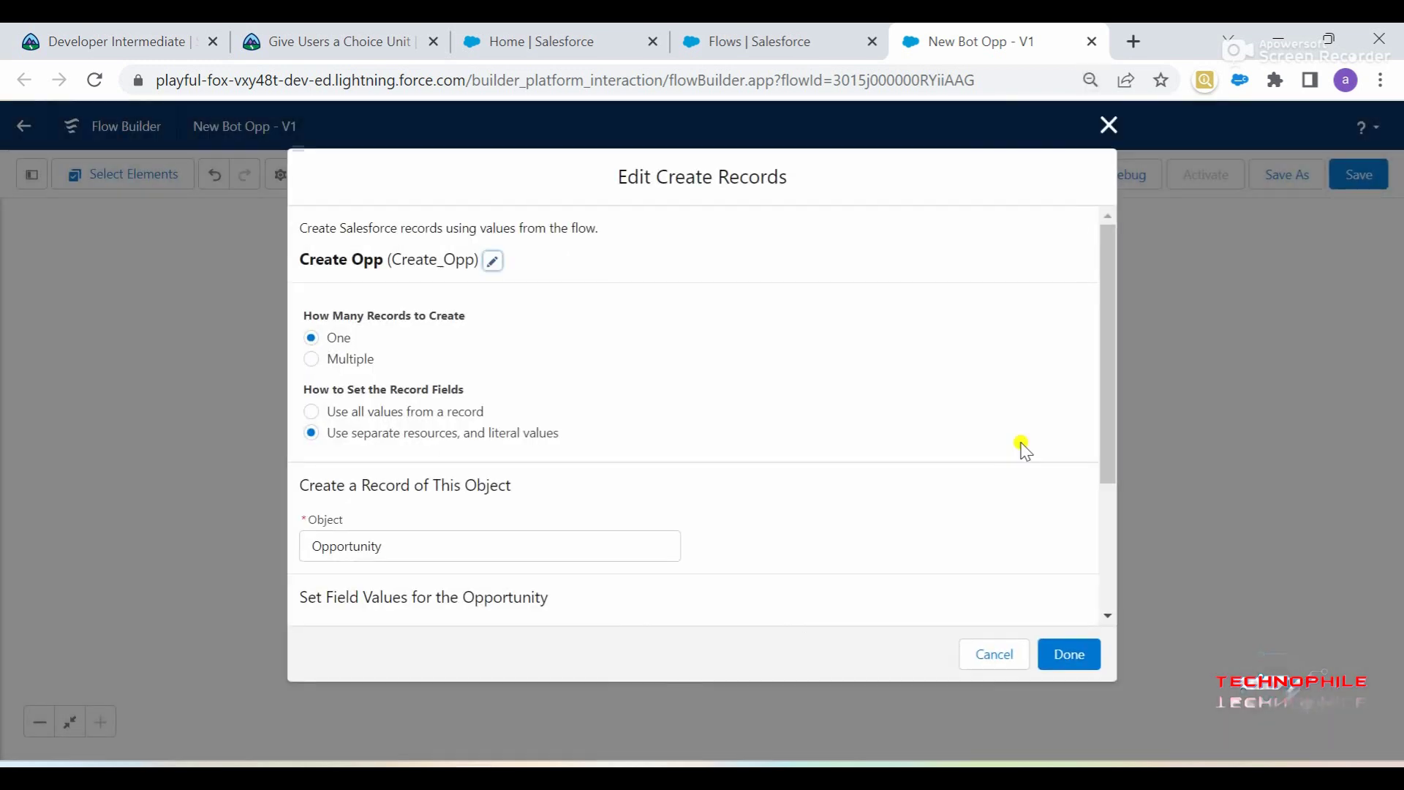
{"action": "scroll", "coordinate": [395, 523], "scroll_direction": "down", "scroll_amount": 3}
{"action": "left_click", "coordinate": [362, 569]}
{"action": "scroll", "coordinate": [512, 541], "scroll_direction": "down", "scroll_amount": 1}
Step: Set the opportunity's Type field to the New_or_Existing_Customer resource in the new row
{"action": "left_click", "coordinate": [467, 522]}
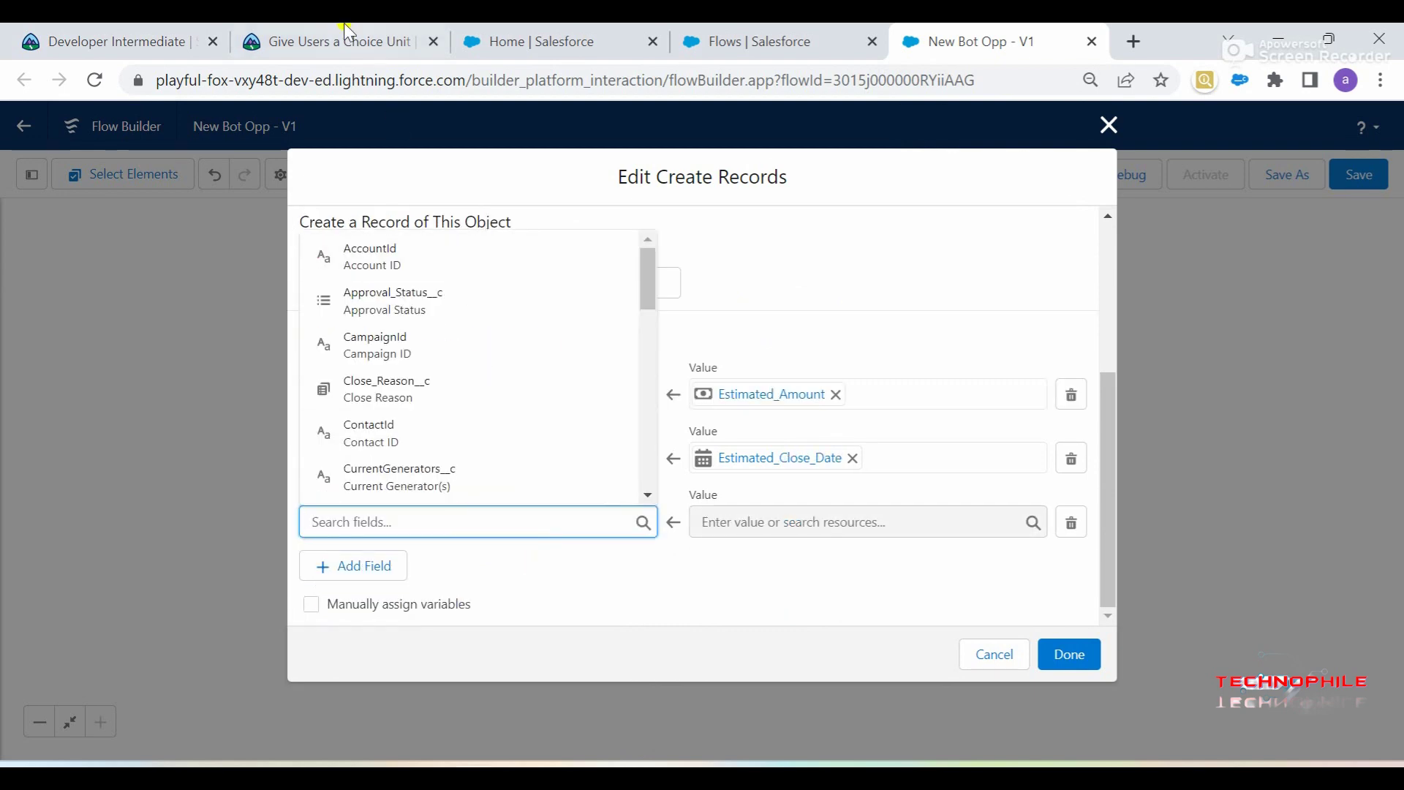
{"action": "left_click", "coordinate": [345, 32]}
{"action": "left_click", "coordinate": [973, 41]}
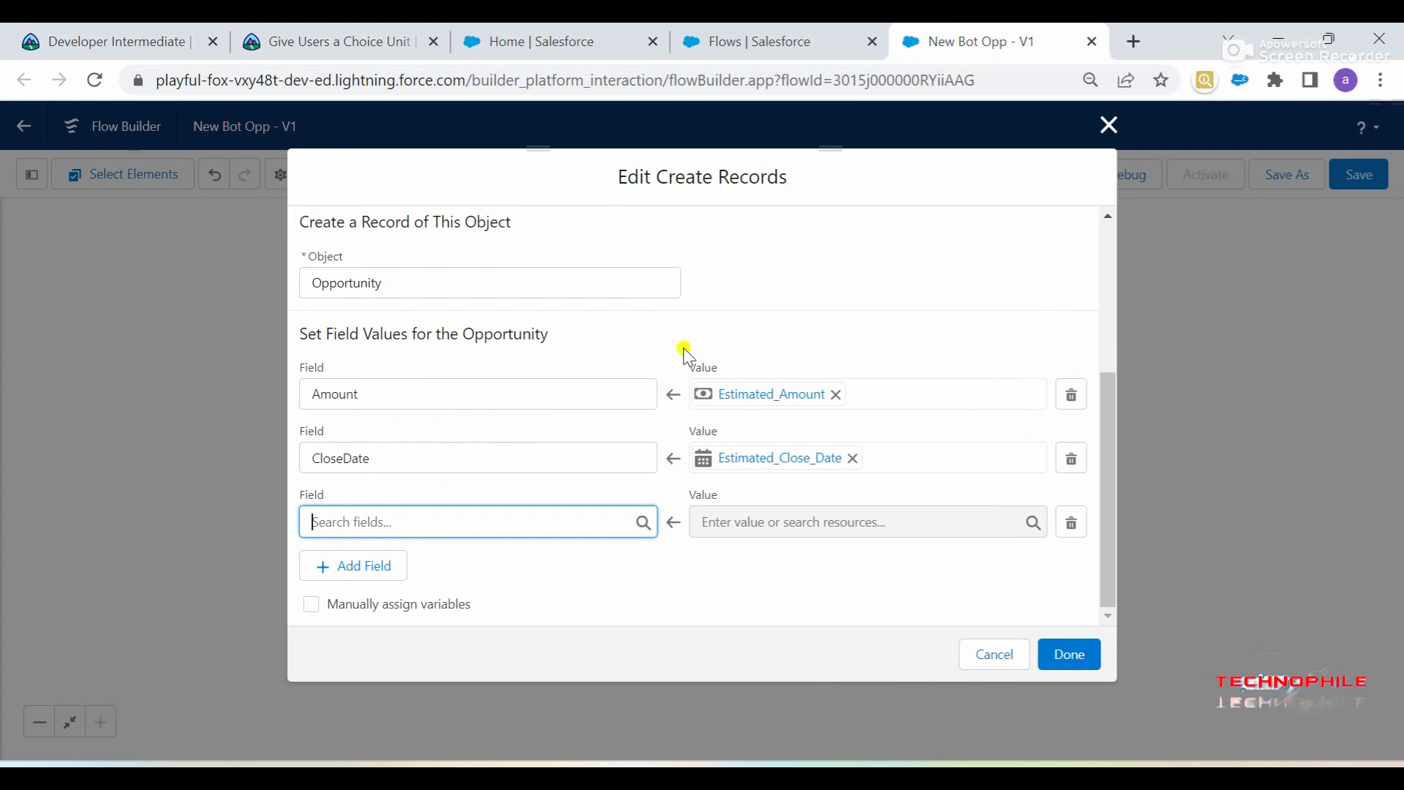
{"action": "type", "text": "type"}
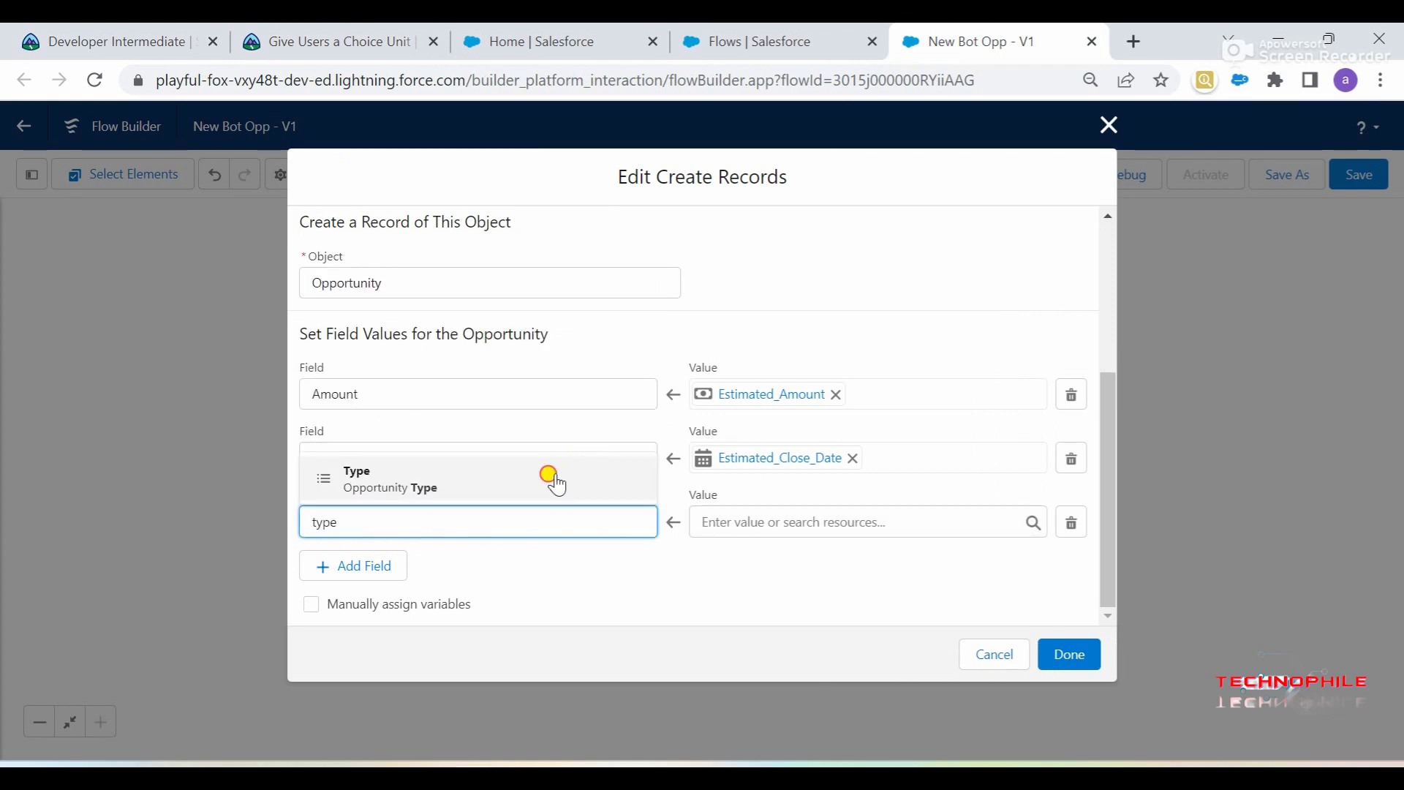
{"action": "left_click", "coordinate": [556, 482]}
{"action": "left_click", "coordinate": [827, 520]}
{"action": "key", "text": "ctrl+v"}
{"action": "left_click", "coordinate": [819, 472]}
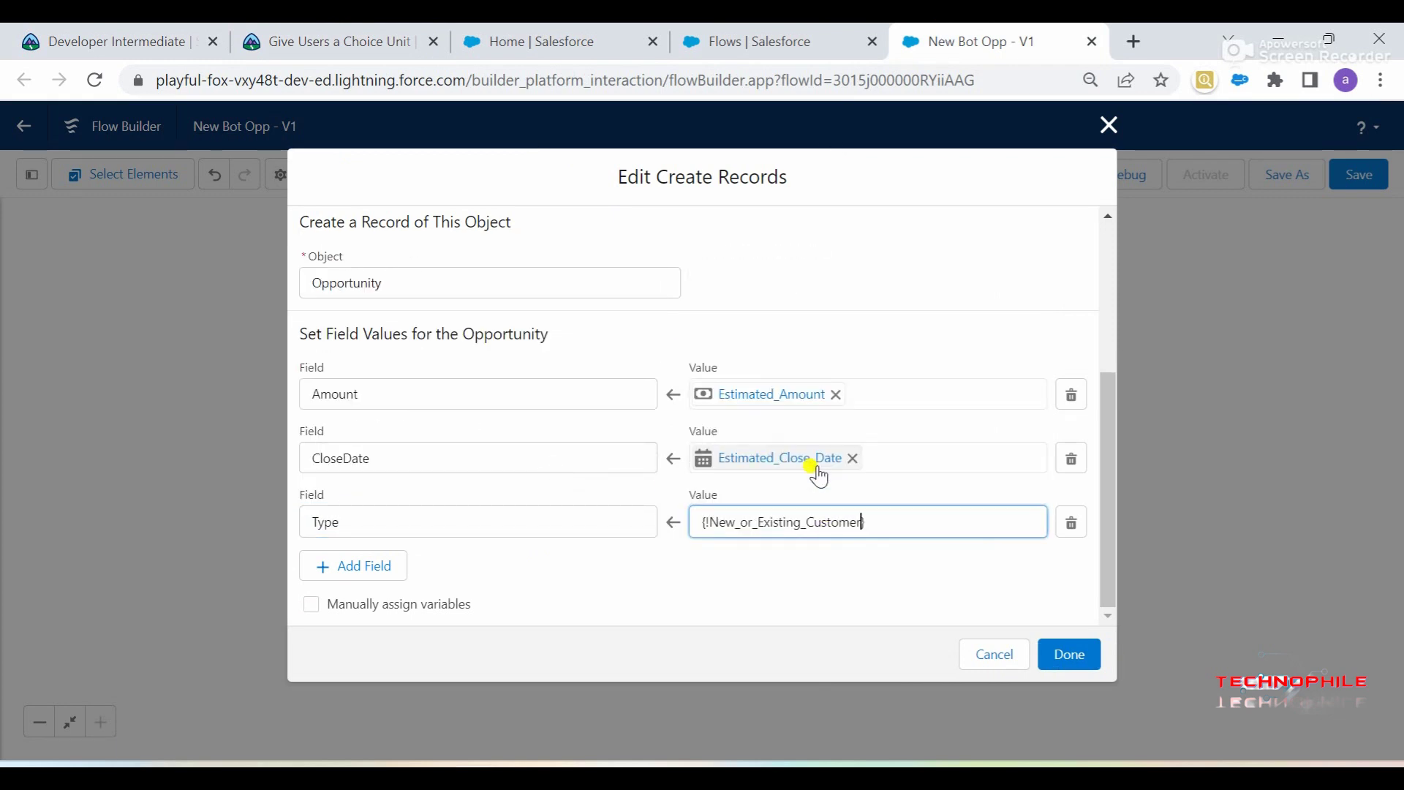
Step: Add a row setting the NextStep field to the Next_Steps resource named in the challenge, and apply the Create Opp changes
{"action": "left_click", "coordinate": [384, 569]}
{"action": "left_click", "coordinate": [323, 38]}
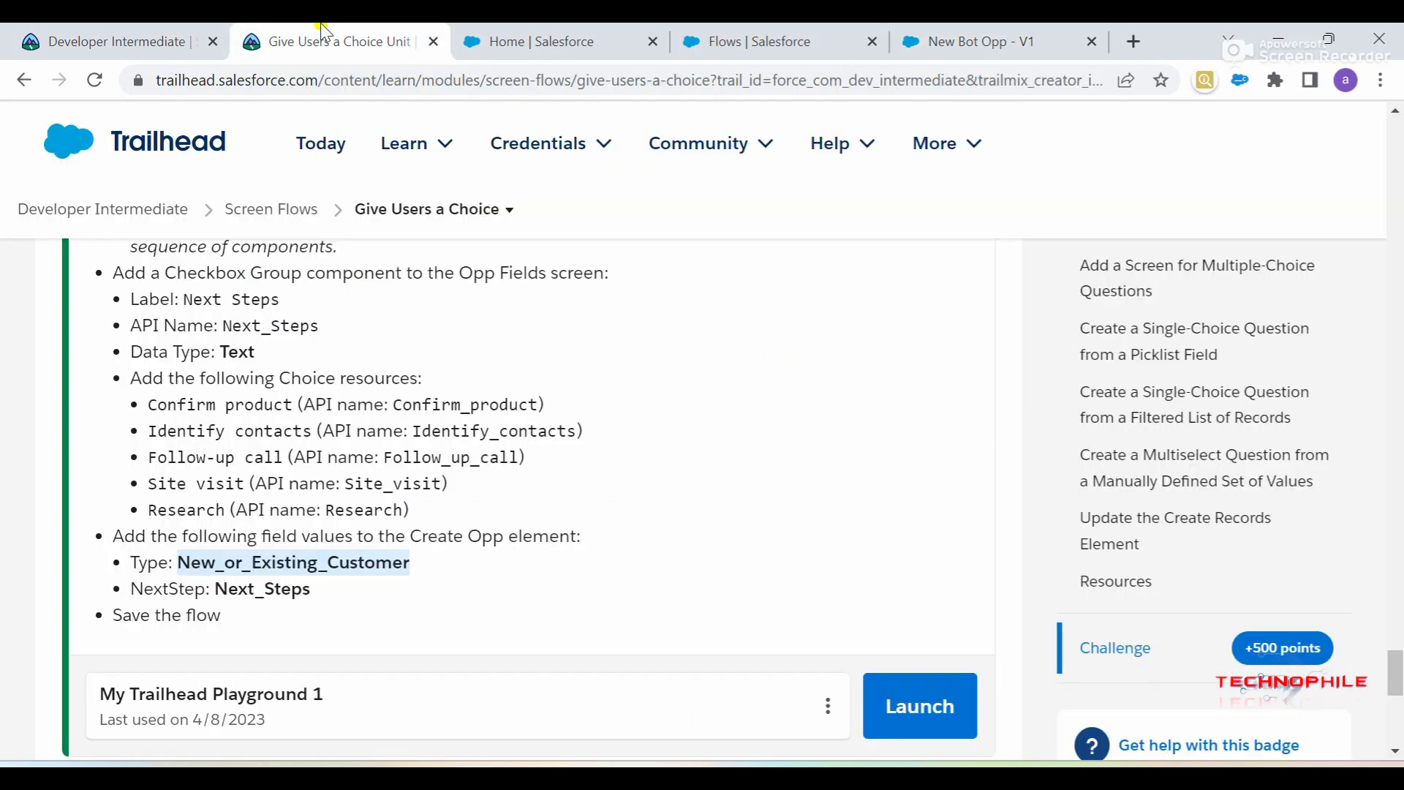
{"action": "double_click", "coordinate": [238, 590]}
{"action": "left_click", "coordinate": [923, 40]}
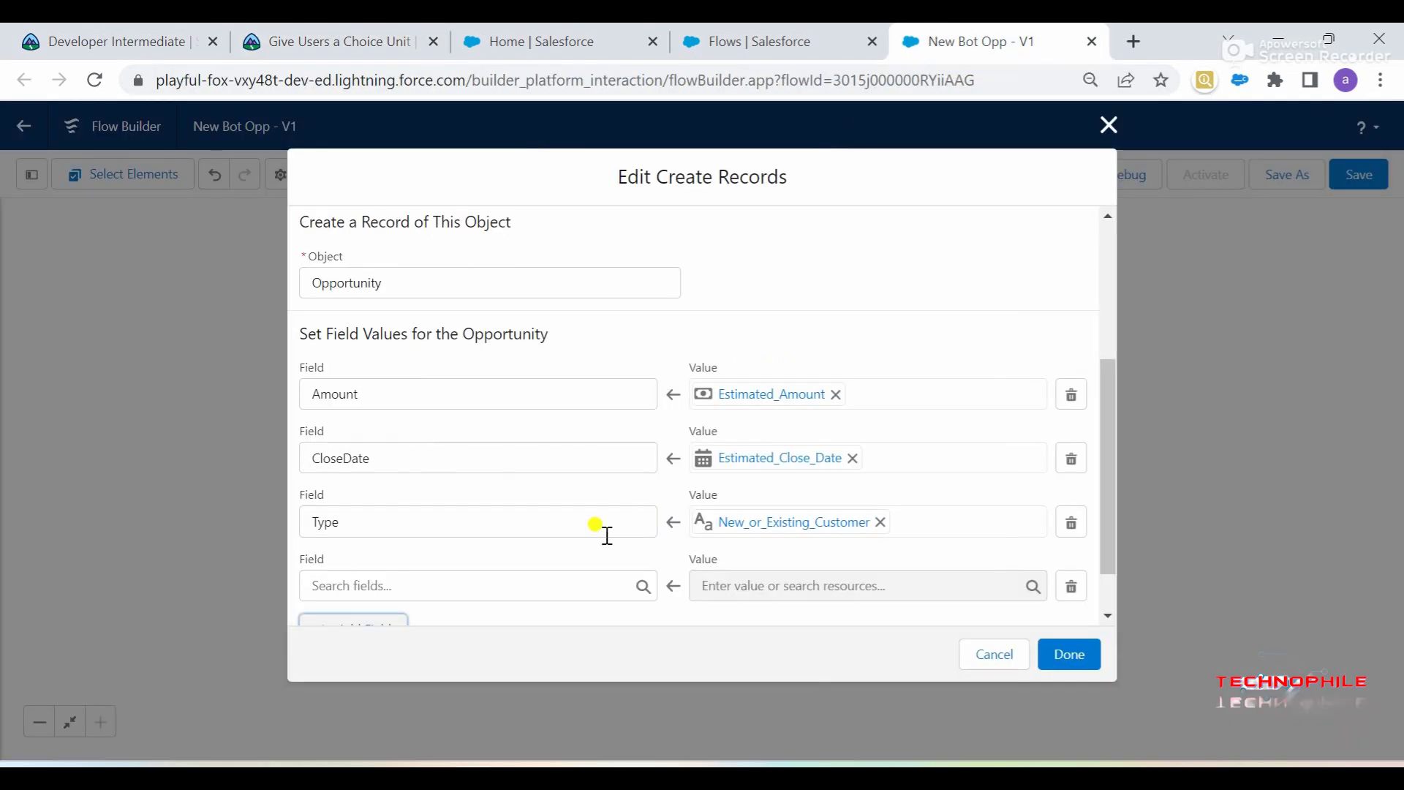
{"action": "left_click", "coordinate": [468, 575]}
{"action": "type", "text": "next"}
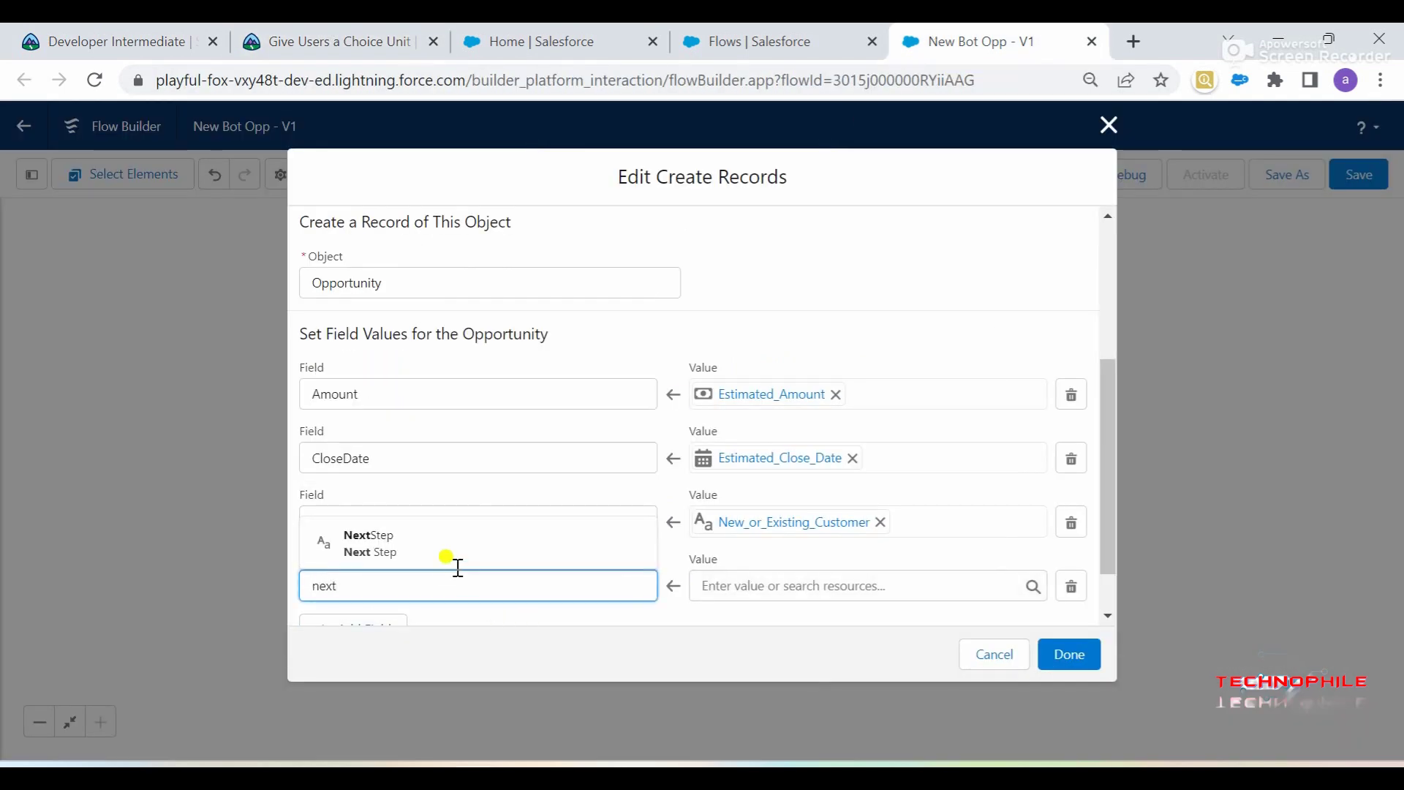
{"action": "left_click", "coordinate": [457, 567]}
{"action": "left_click", "coordinate": [776, 581]}
{"action": "type", "text": "Next_Steps"}
{"action": "left_click", "coordinate": [763, 543]}
{"action": "scroll", "coordinate": [872, 583], "scroll_direction": "down", "scroll_amount": 1}
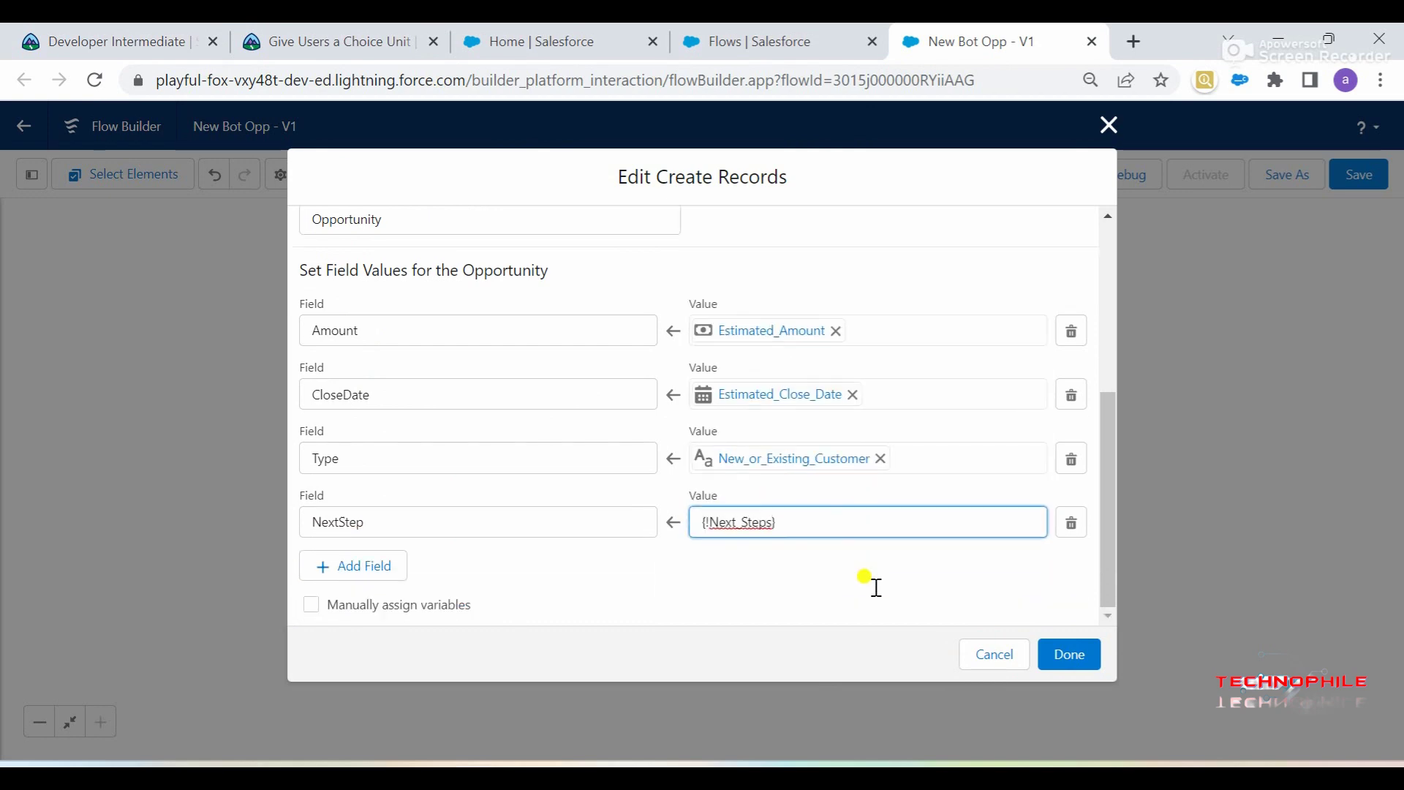
{"action": "left_click", "coordinate": [1068, 658]}
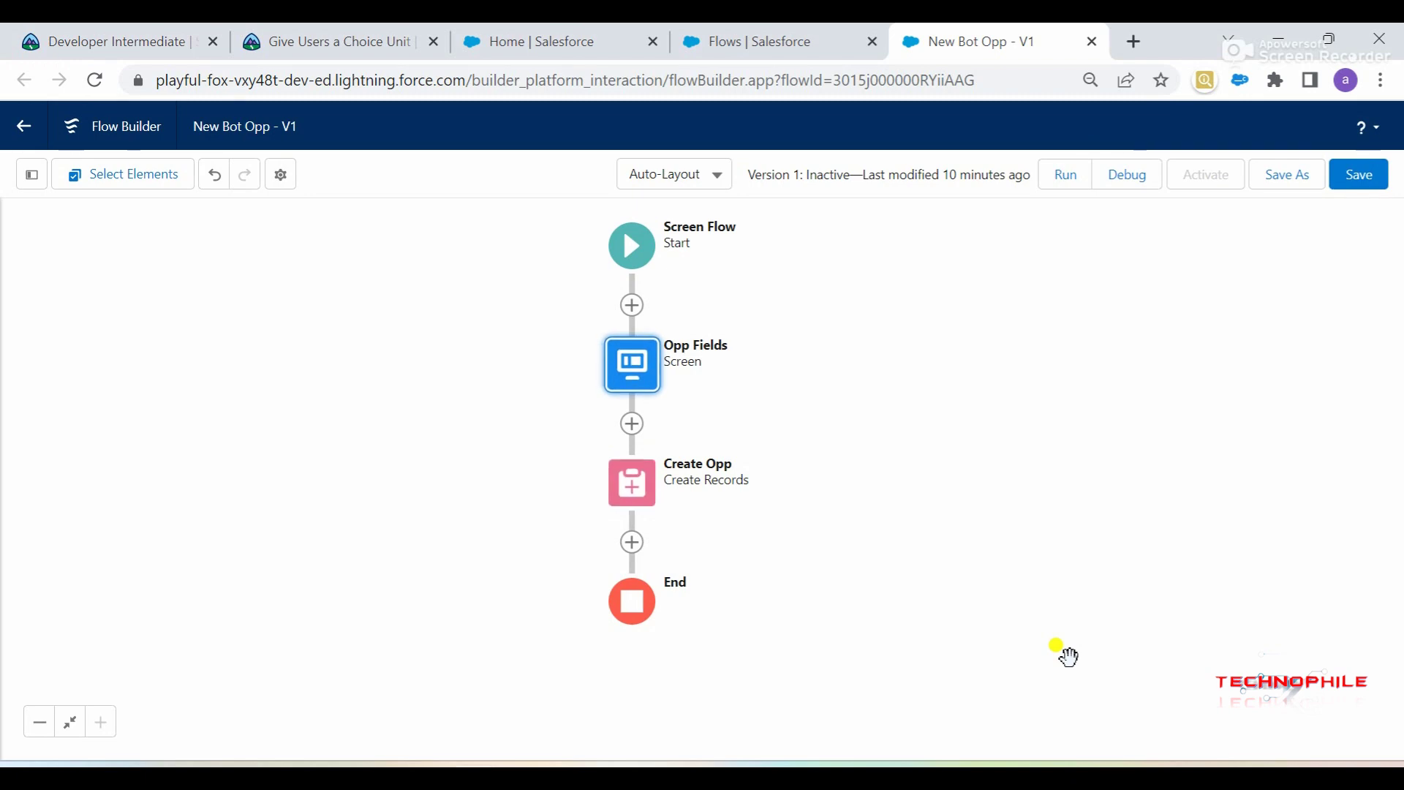
Step: Save the New Bot Opp flow and submit the Trailhead challenge for checking
{"action": "left_click", "coordinate": [1371, 186]}
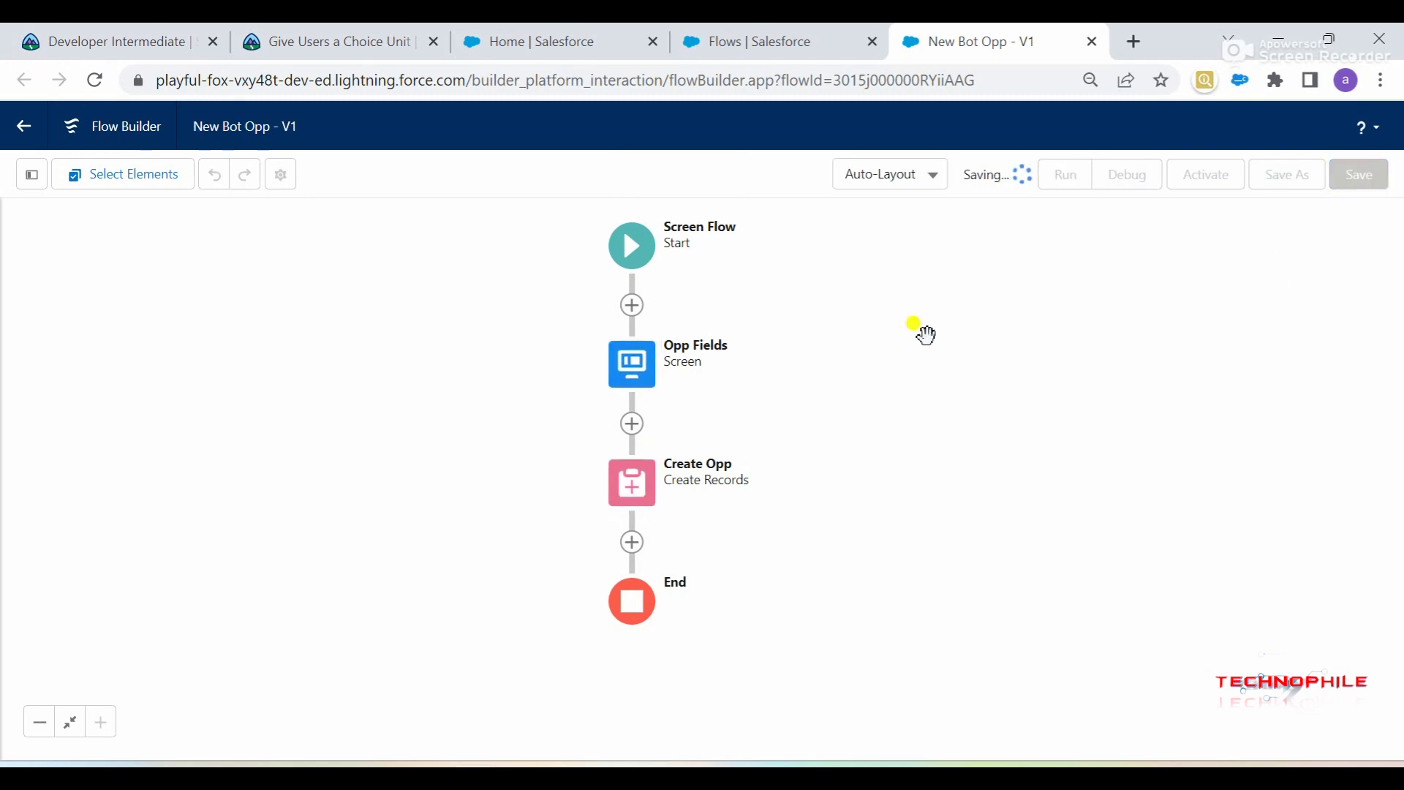
{"action": "left_click", "coordinate": [422, 40]}
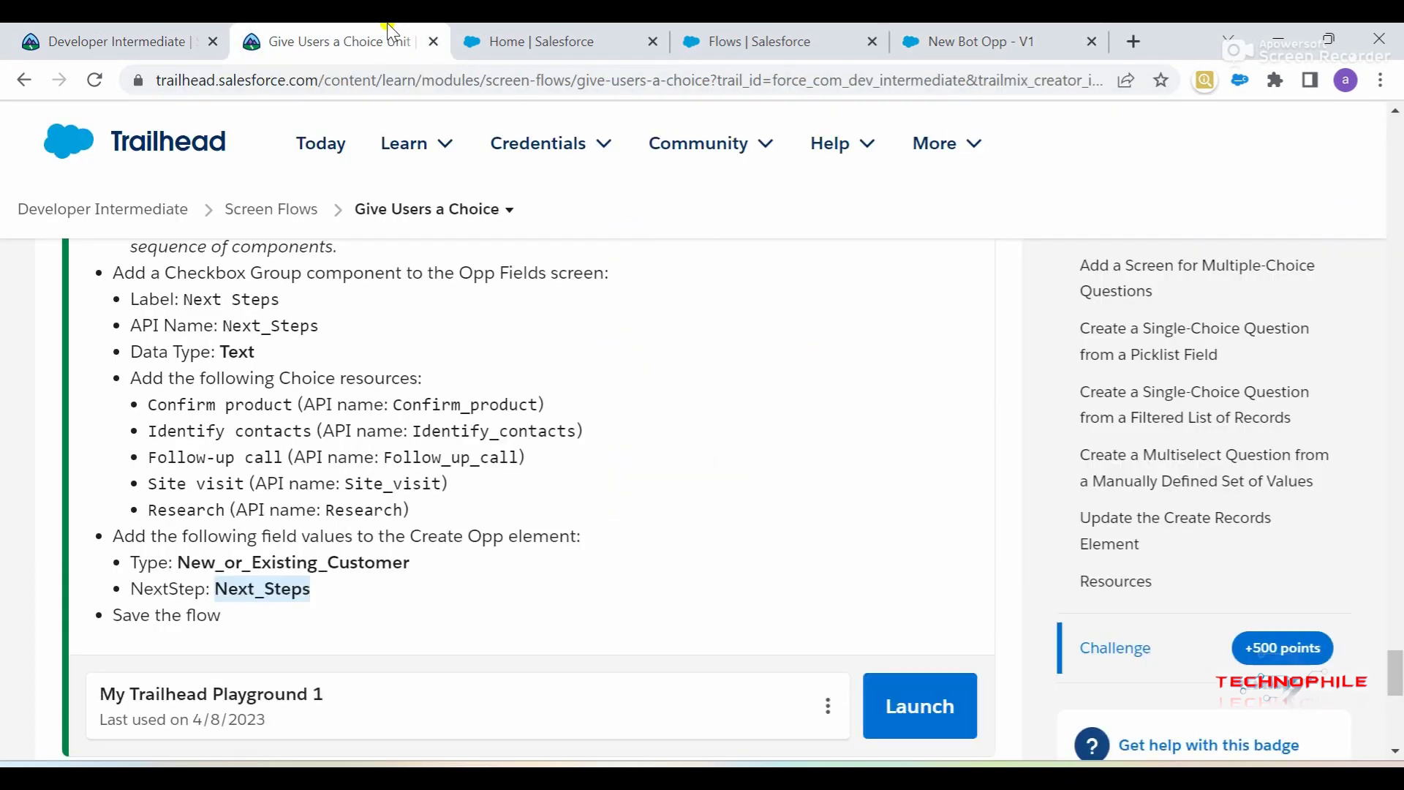
{"action": "scroll", "coordinate": [177, 649], "scroll_direction": "down", "scroll_amount": 3}
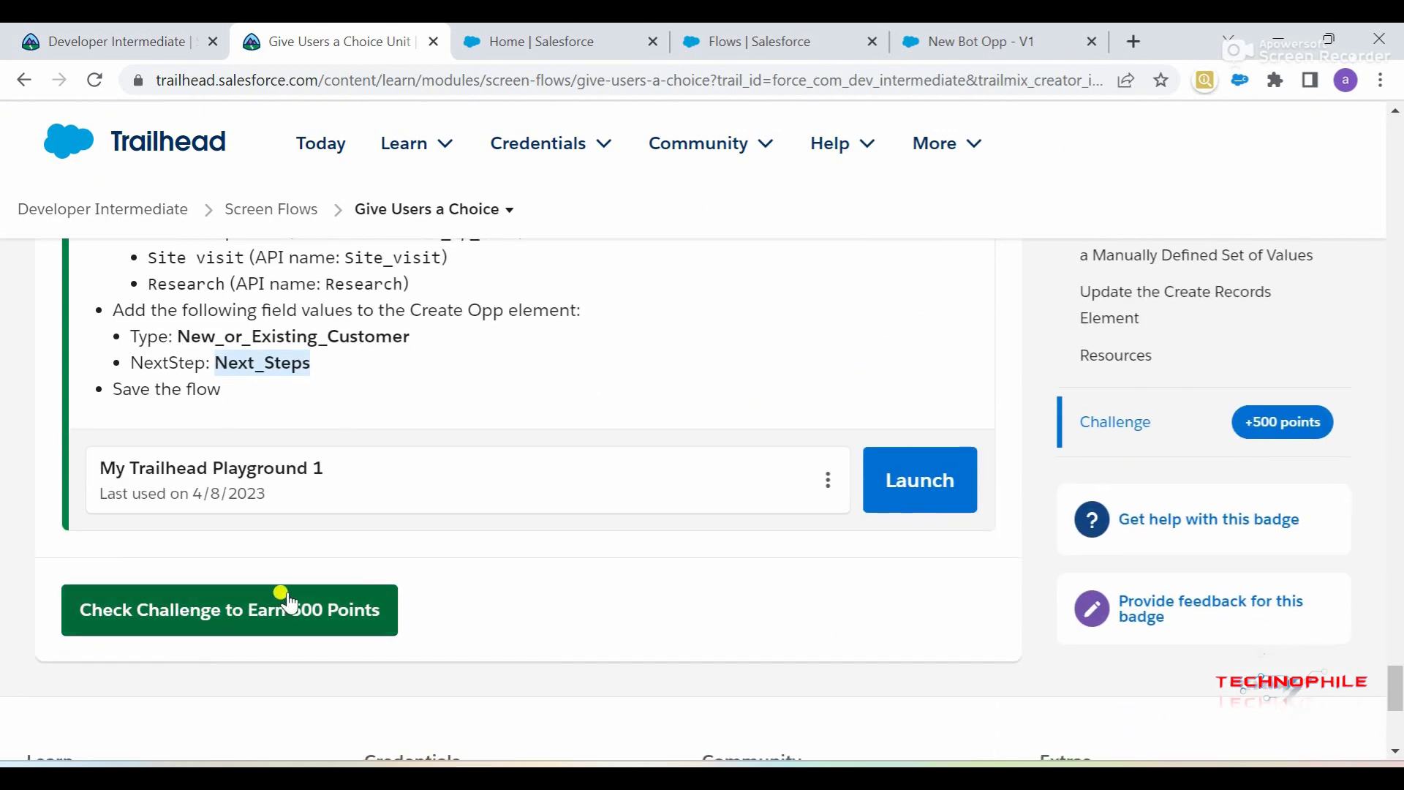
{"action": "scroll", "coordinate": [276, 595], "scroll_direction": "down", "scroll_amount": 2}
{"action": "left_click", "coordinate": [196, 498]}
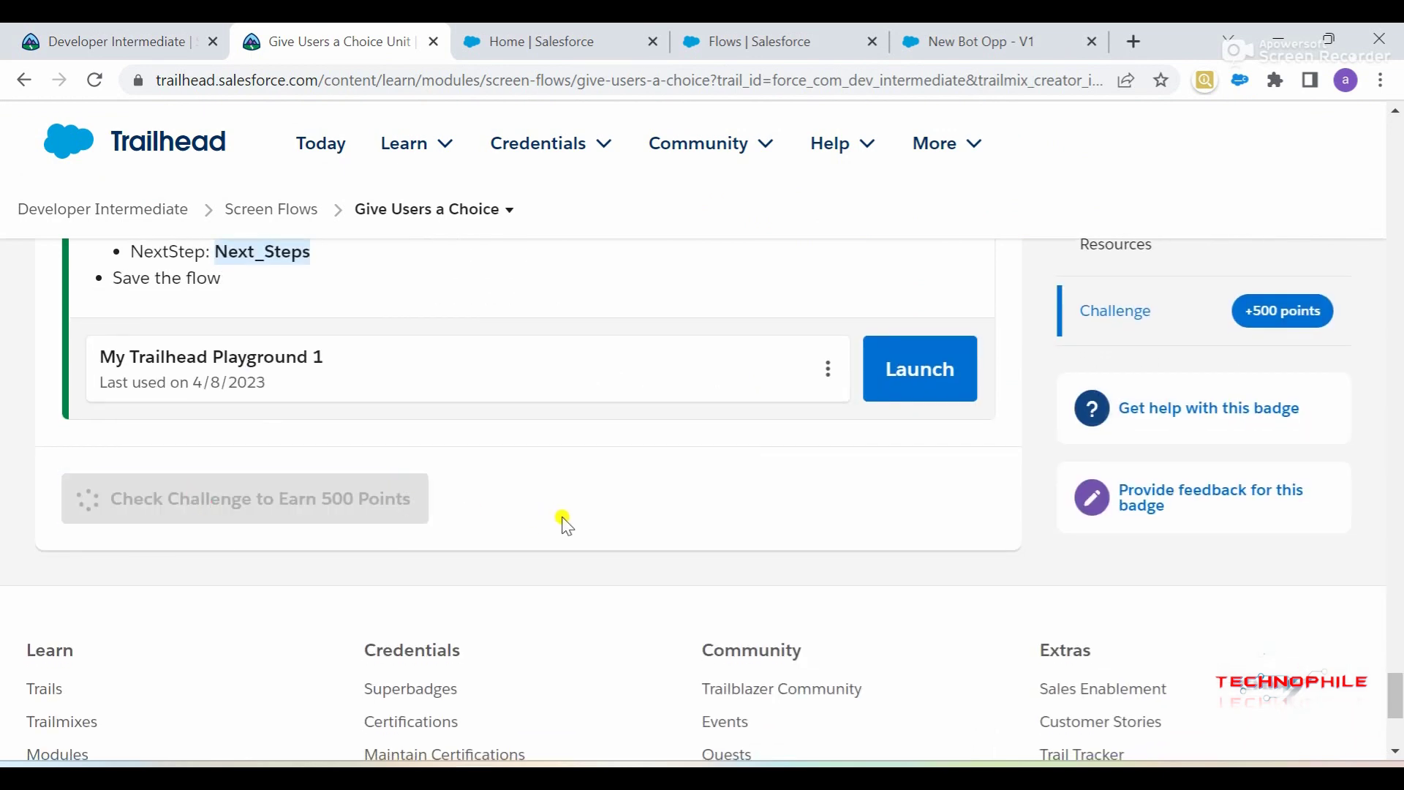